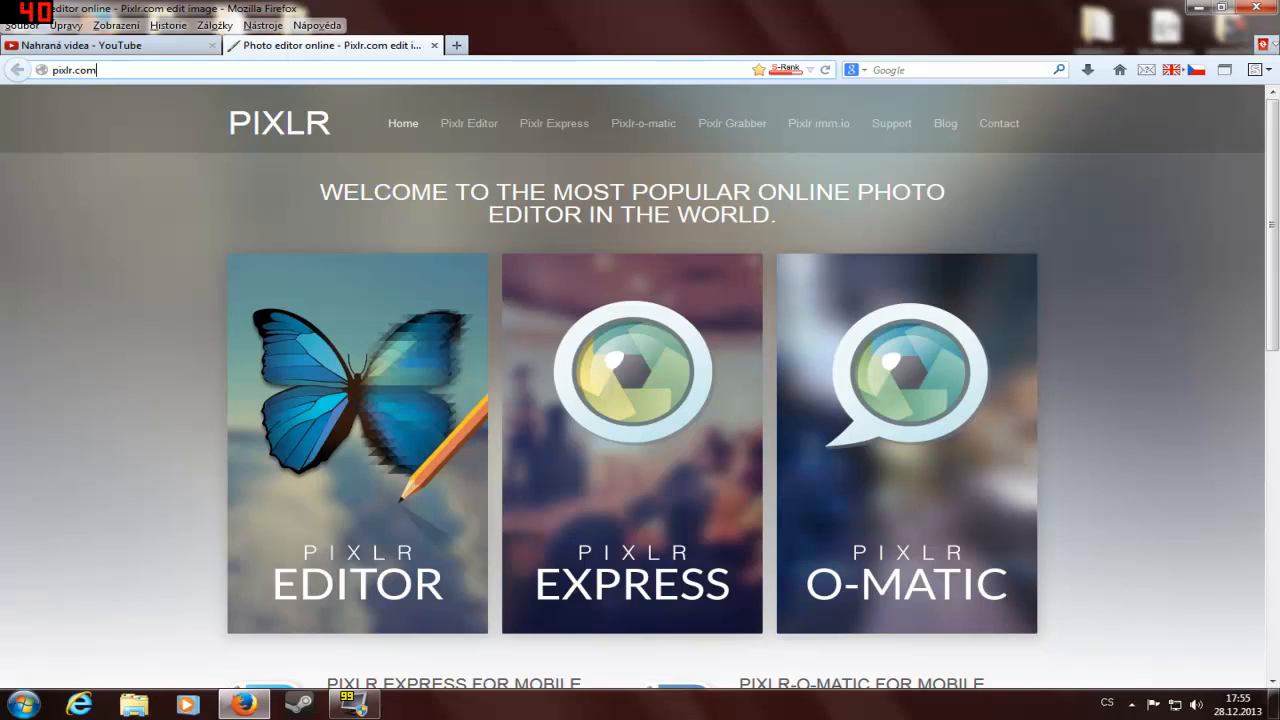
# Step: Open Pixlr Editor from the Pixlr home page
pyautogui.moveTo(98, 70); pyautogui.dragTo(75, 70)
pyautogui.click(181, 259)
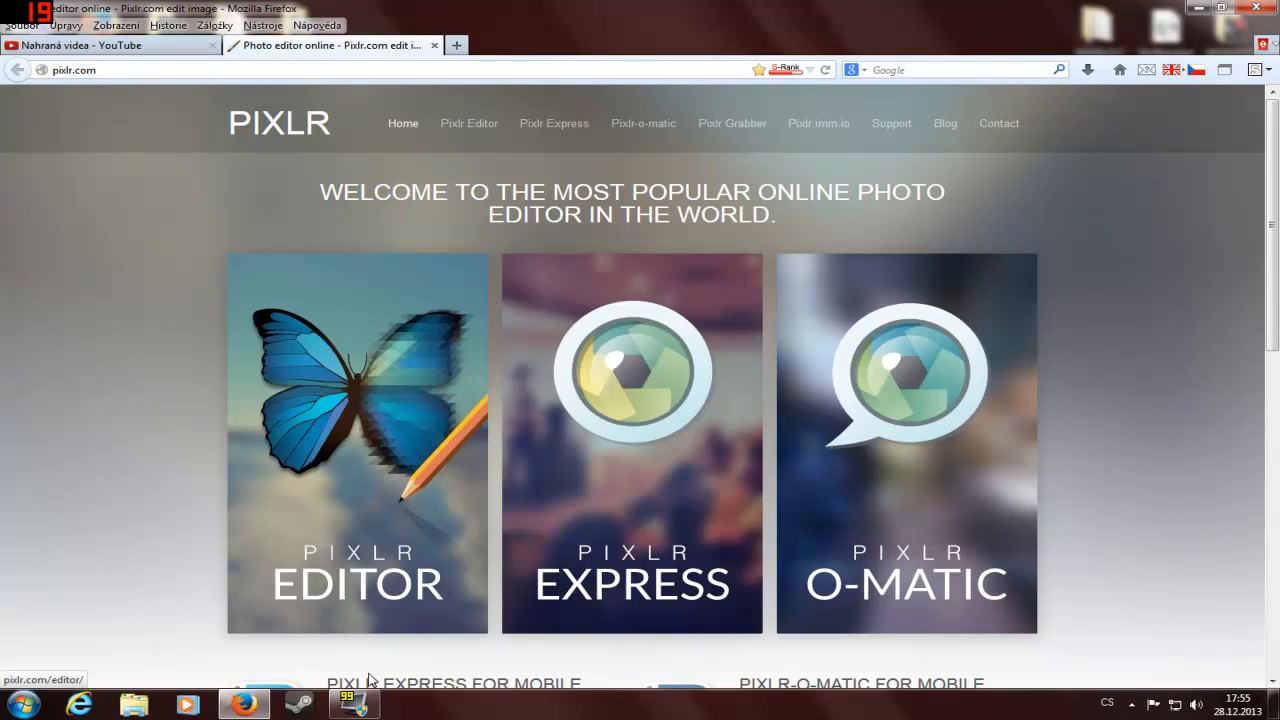
pyautogui.click(341, 398)
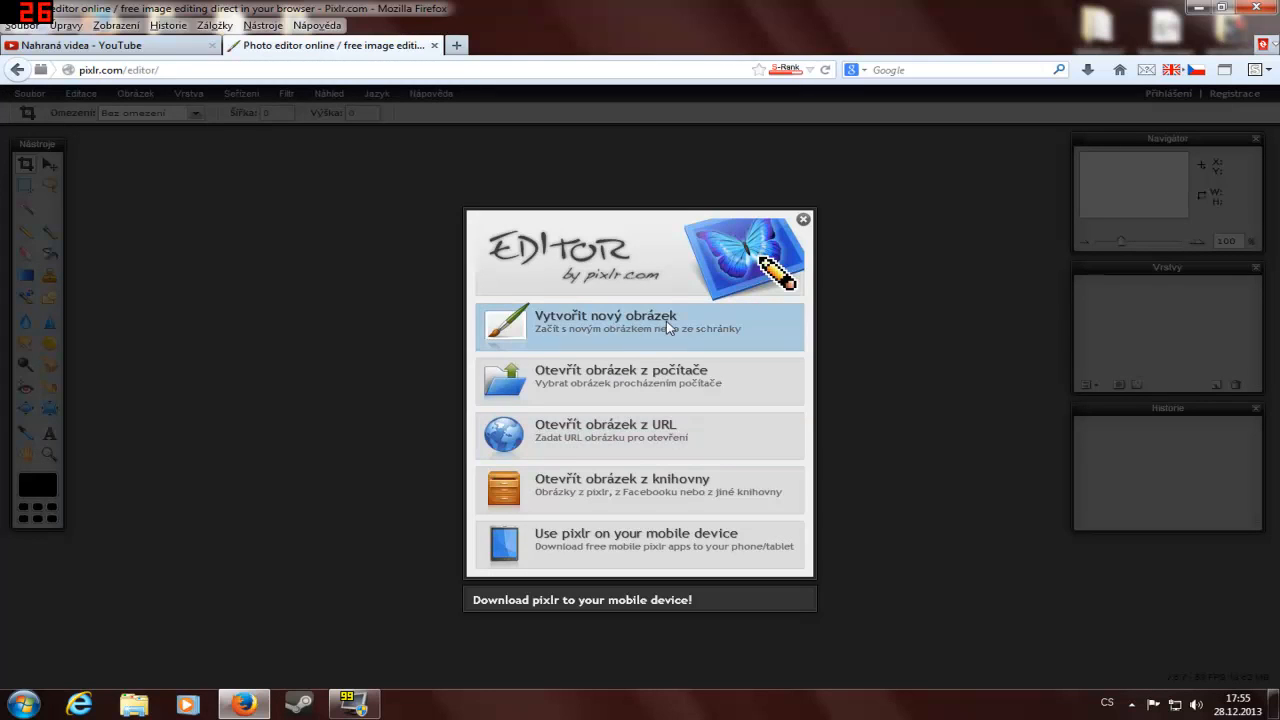
# Step: Start a new image and choose the 1024 x 768 preset for its size
pyautogui.click(671, 328)
pyautogui.click(718, 365)
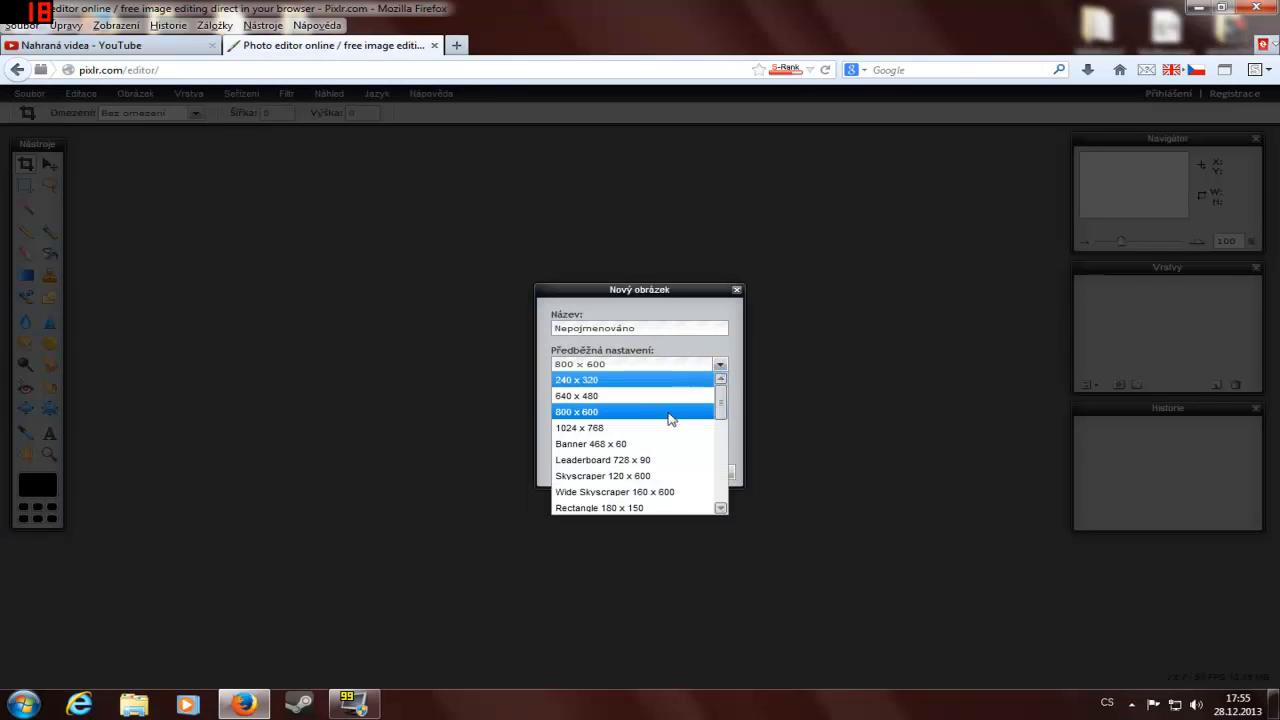
pyautogui.click(573, 428)
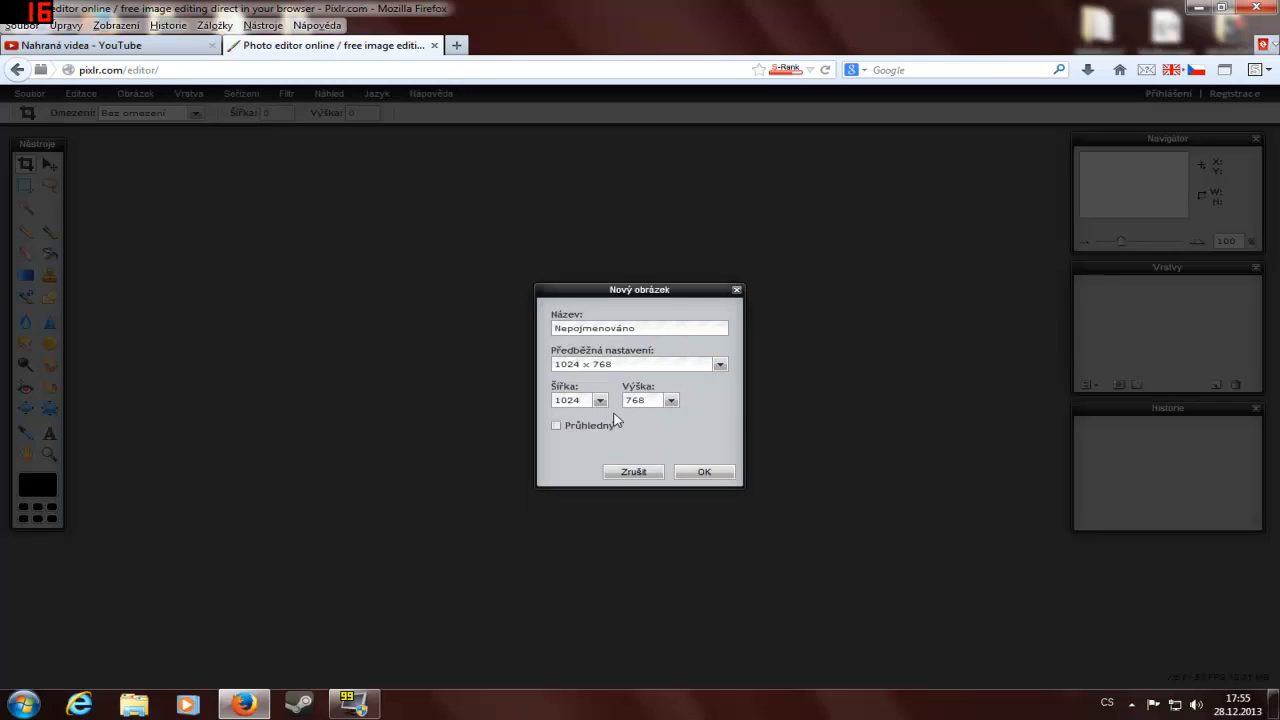
pyautogui.moveTo(655, 329); pyautogui.dragTo(181, 282)
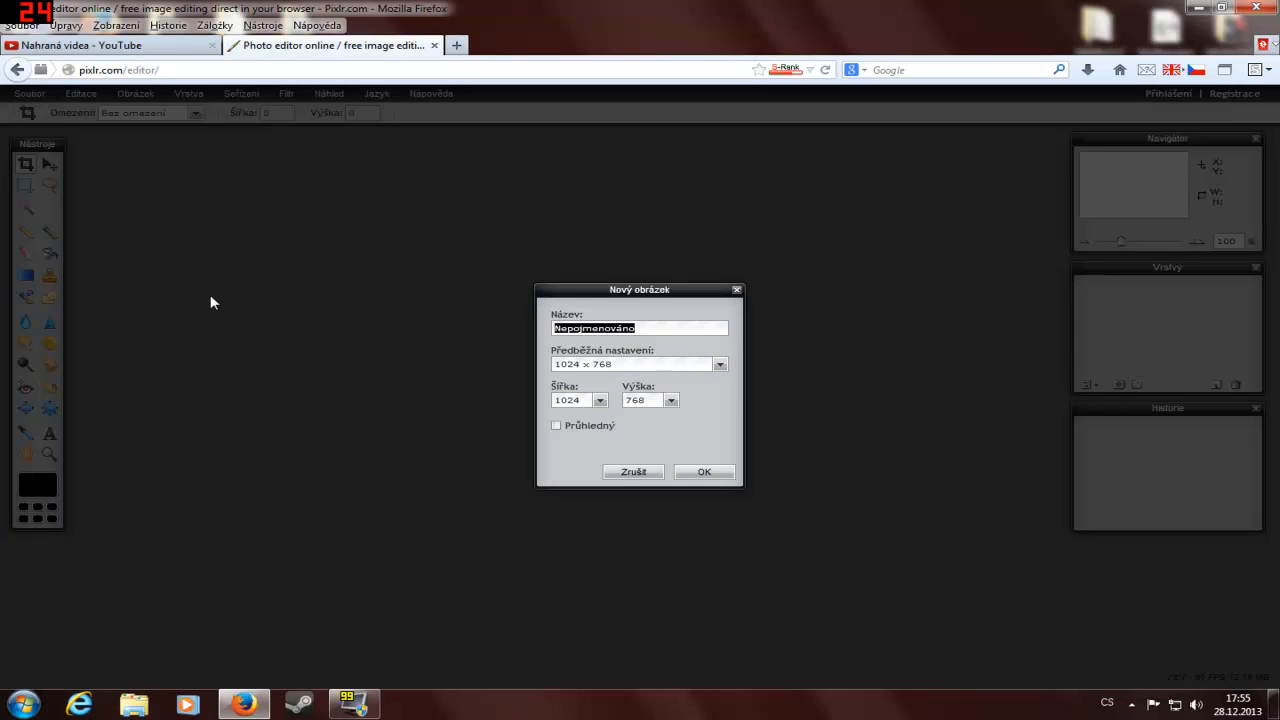
pyautogui.click(667, 364)
pyautogui.click(670, 364)
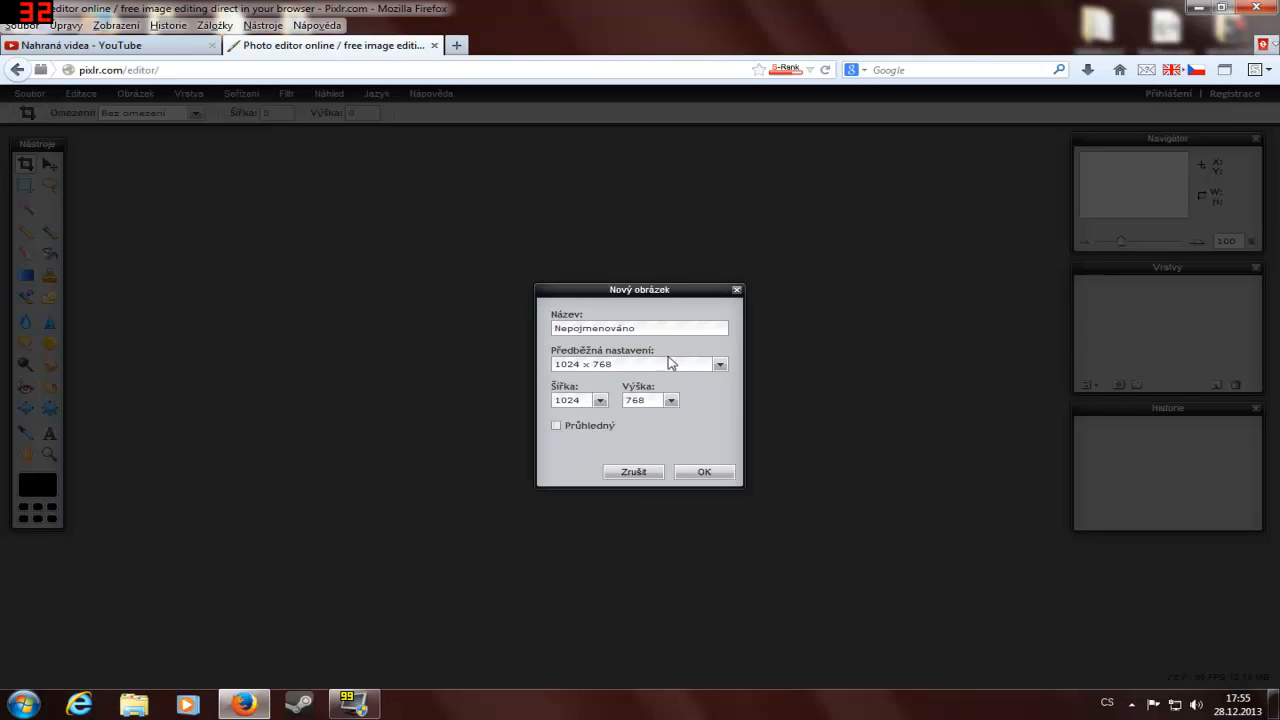
pyautogui.click(668, 365)
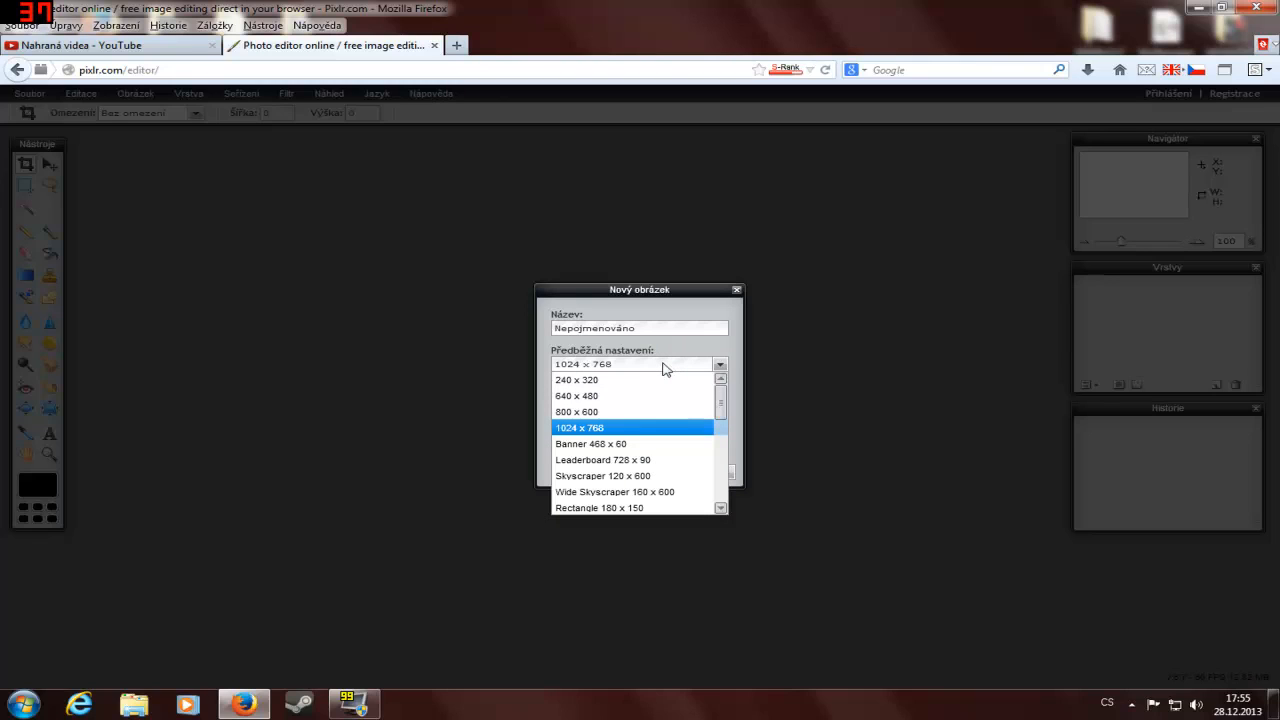
pyautogui.click(638, 362)
# Step: Name the new image "Test Logo (:" and create it
pyautogui.moveTo(636, 328); pyautogui.dragTo(44, 234)
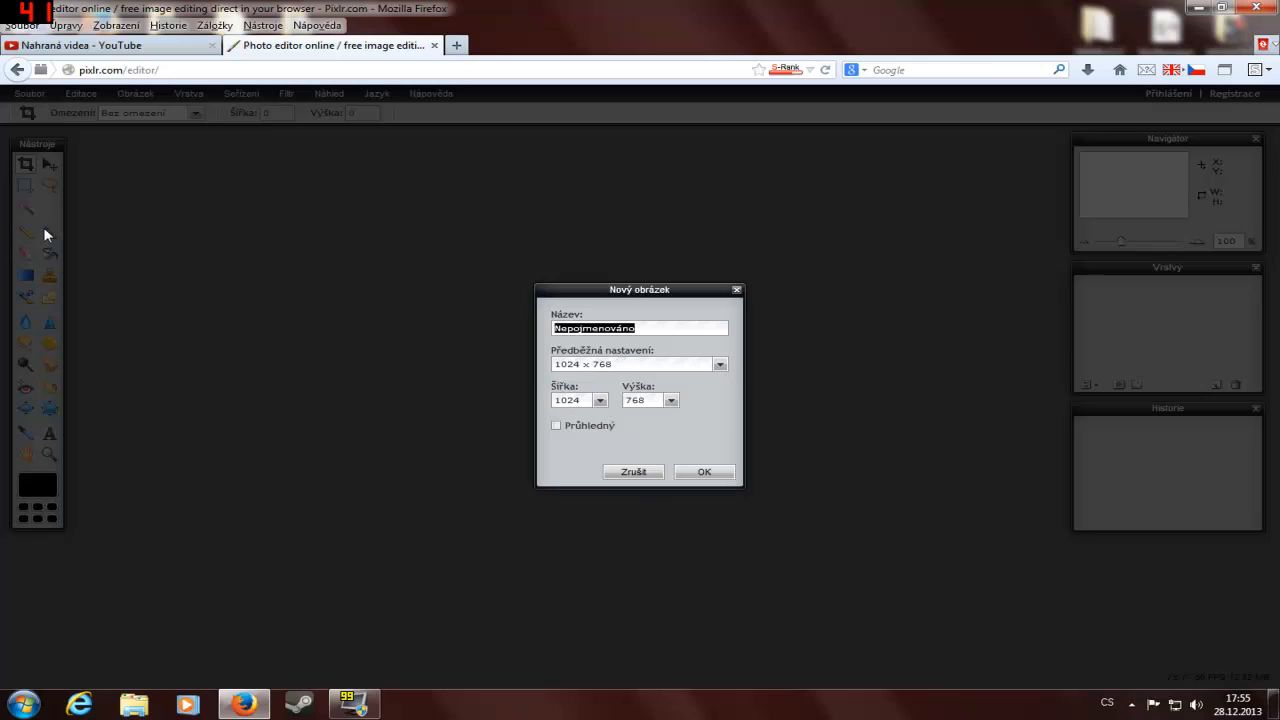
pyautogui.write('Test Logo (:')
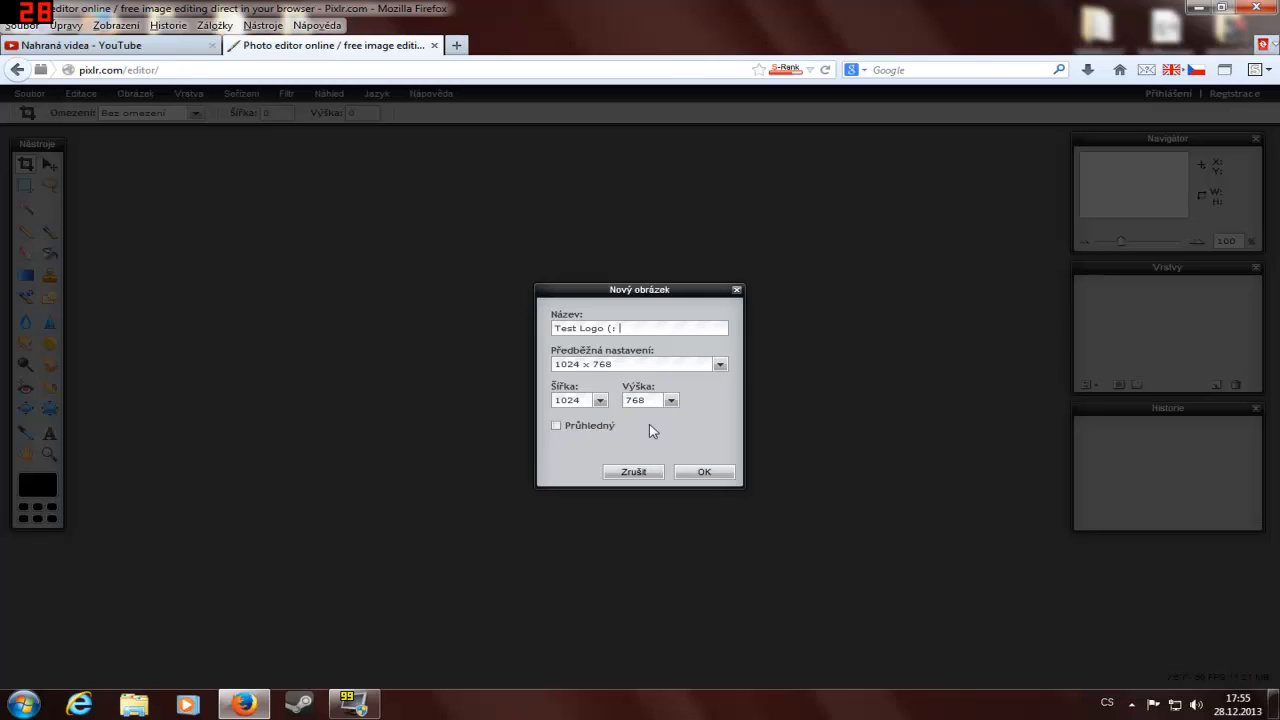
pyautogui.click(700, 473)
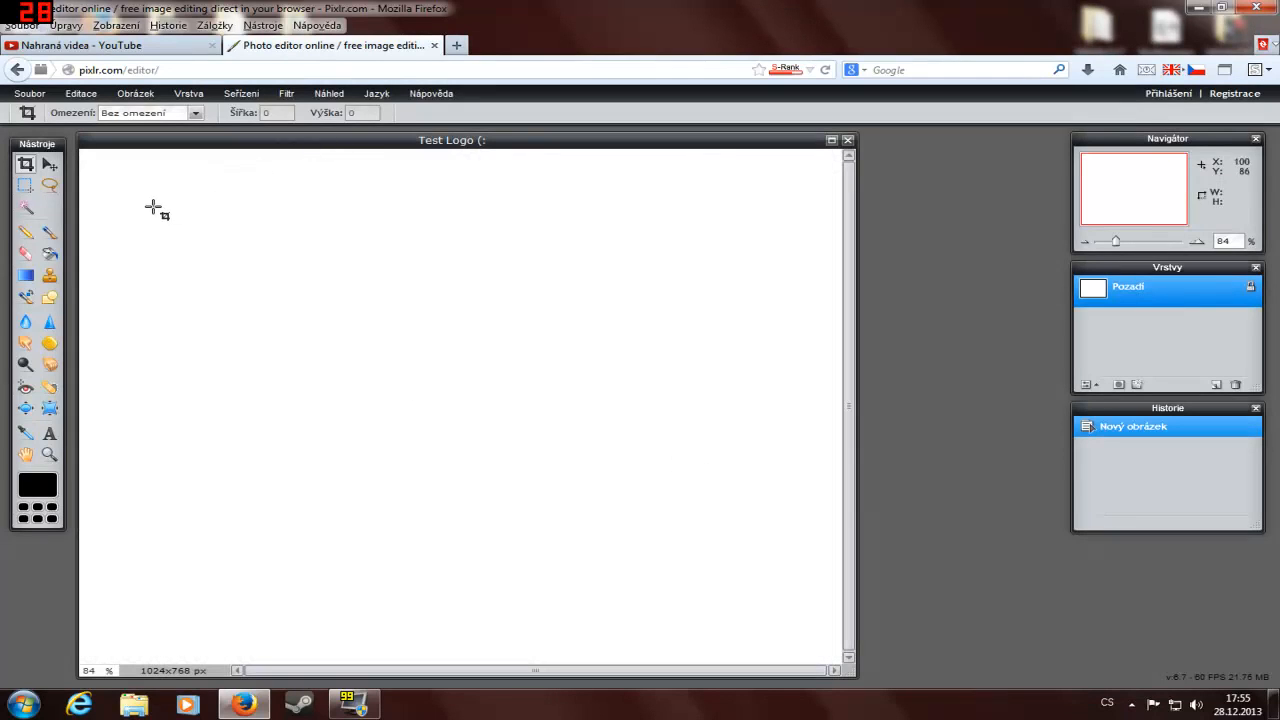
# Step: Take the Gradient tool and load the plain dark-red gradient preset
pyautogui.click(28, 277)
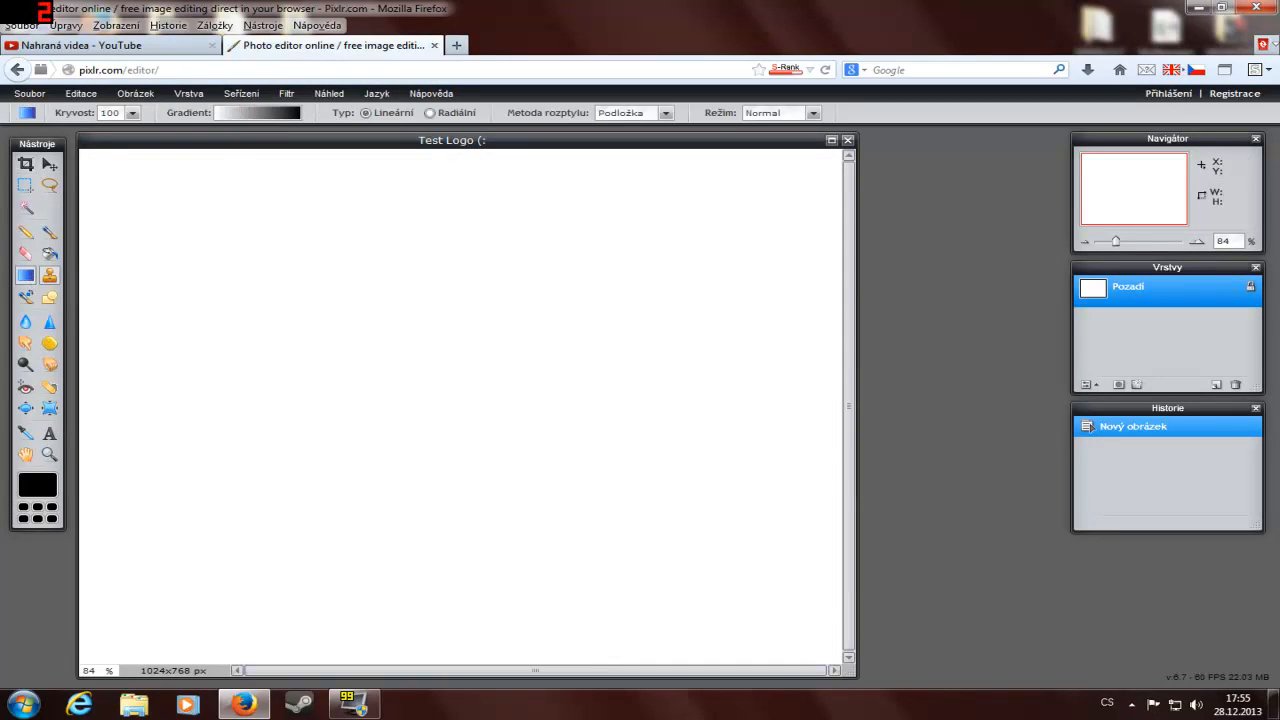
pyautogui.click(243, 114)
pyautogui.scroll(-2, 340, 290)
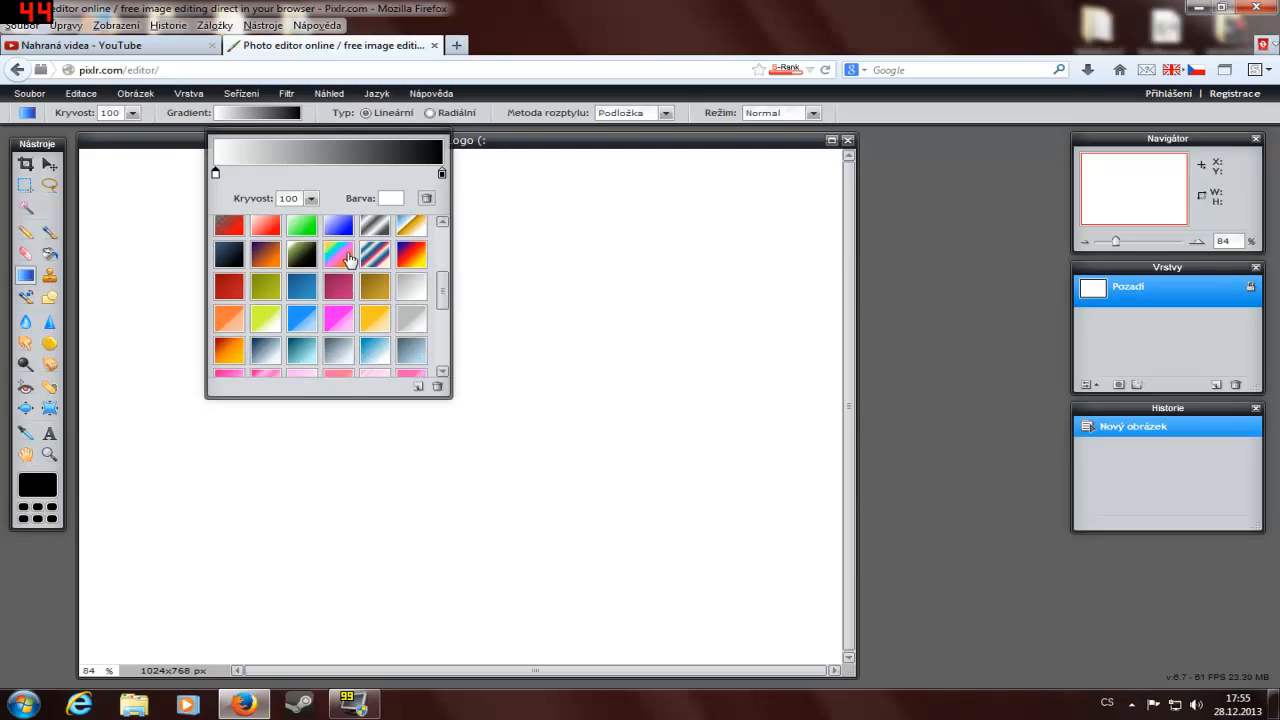
pyautogui.scroll(1, 335, 285)
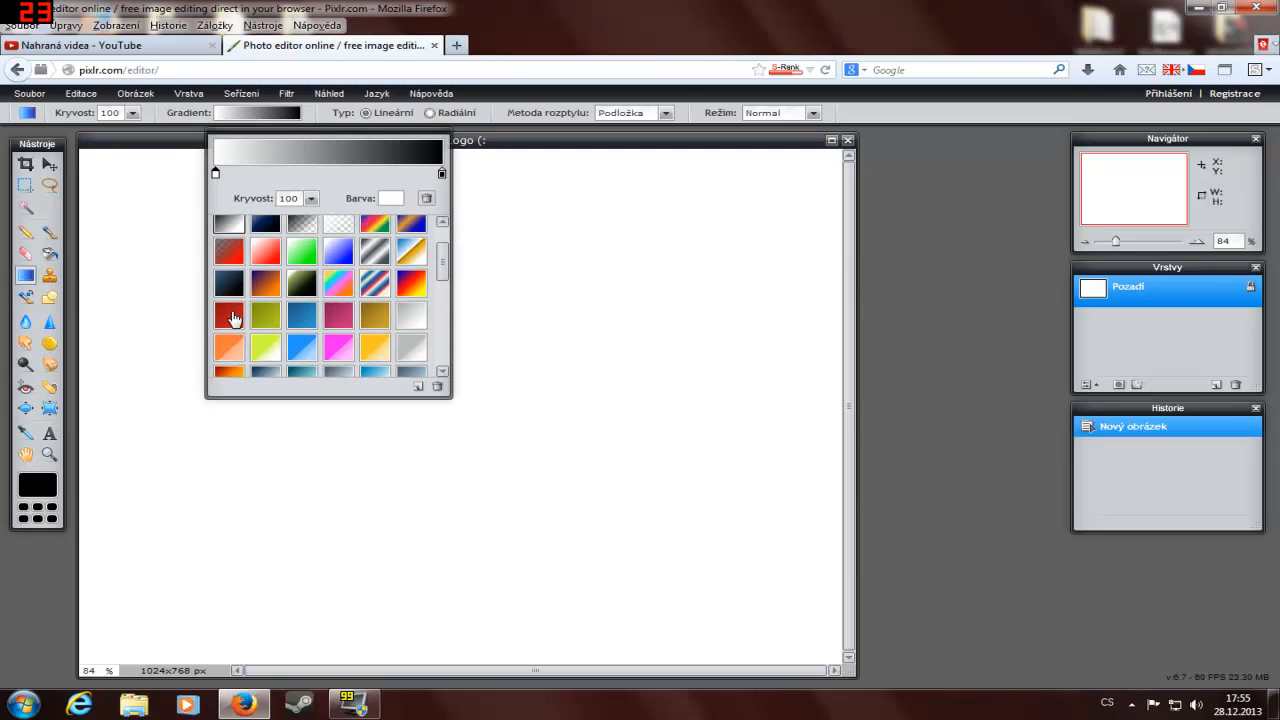
pyautogui.click(230, 316)
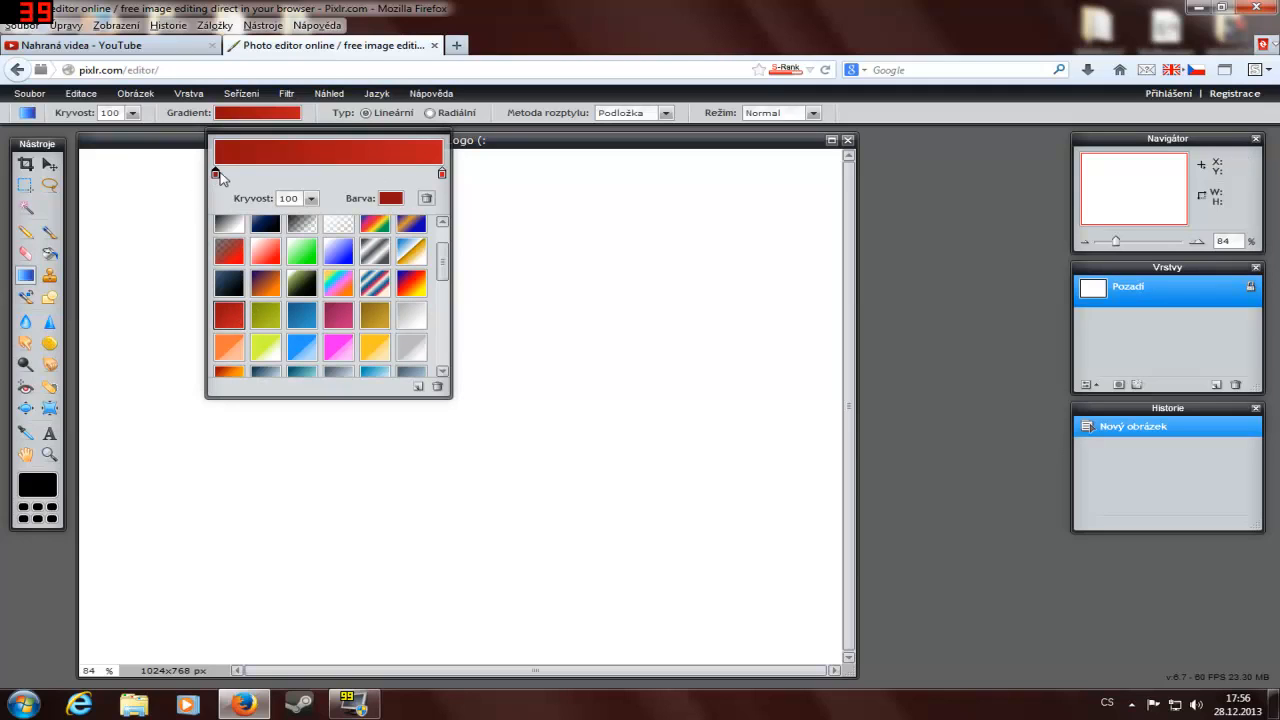
# Step: Change the gradient's start colour to a bright green
pyautogui.click(391, 198)
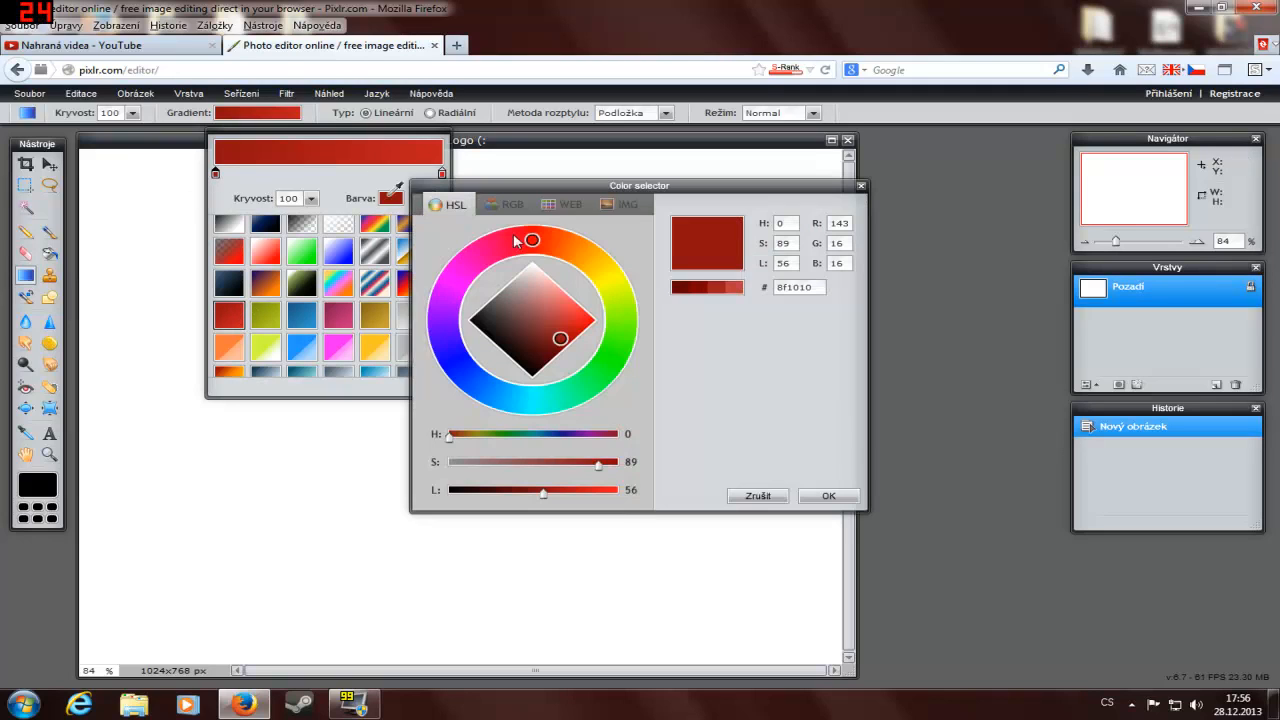
pyautogui.click(618, 302)
pyautogui.moveTo(615, 338)
pyautogui.mouseDown()
pyautogui.moveTo(625, 334)
pyautogui.moveTo(609, 359)
pyautogui.moveTo(574, 334)
pyautogui.moveTo(581, 320)
pyautogui.mouseUp()
pyautogui.click(827, 496)
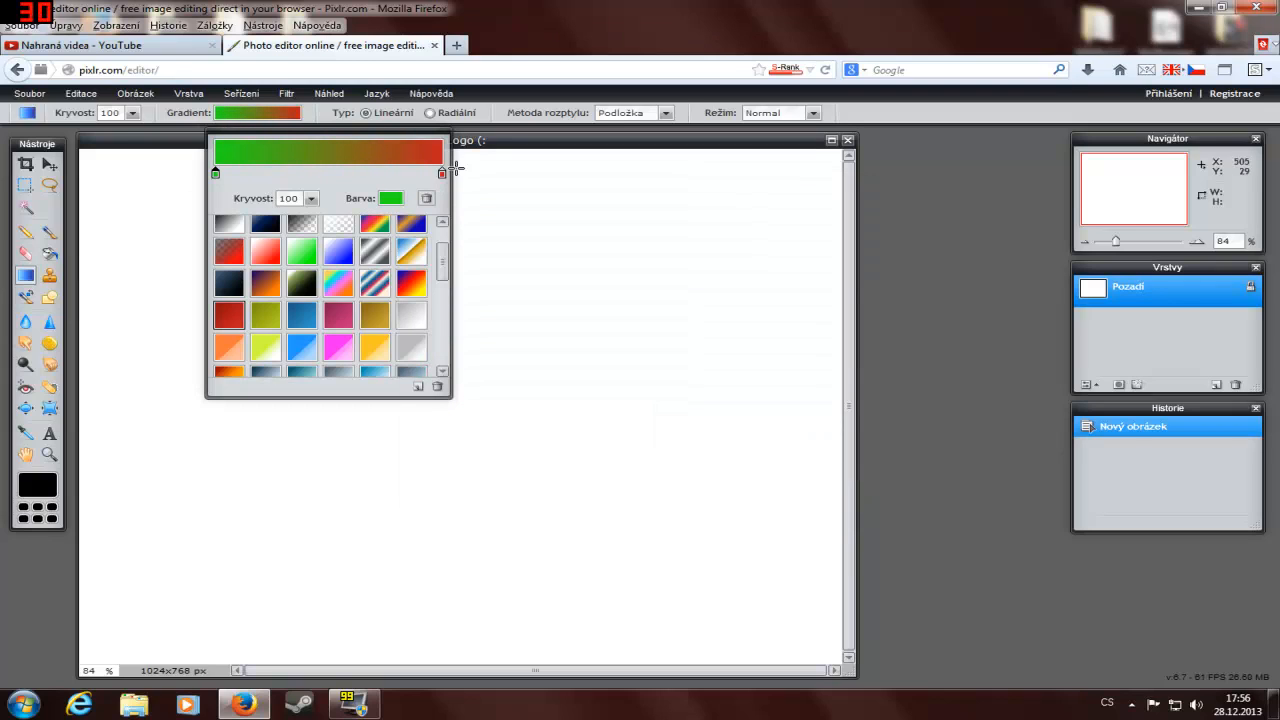
# Step: Change the gradient's end colour to bright yellow fbff0a and close the gradient settings
pyautogui.click(441, 176)
pyautogui.click(393, 199)
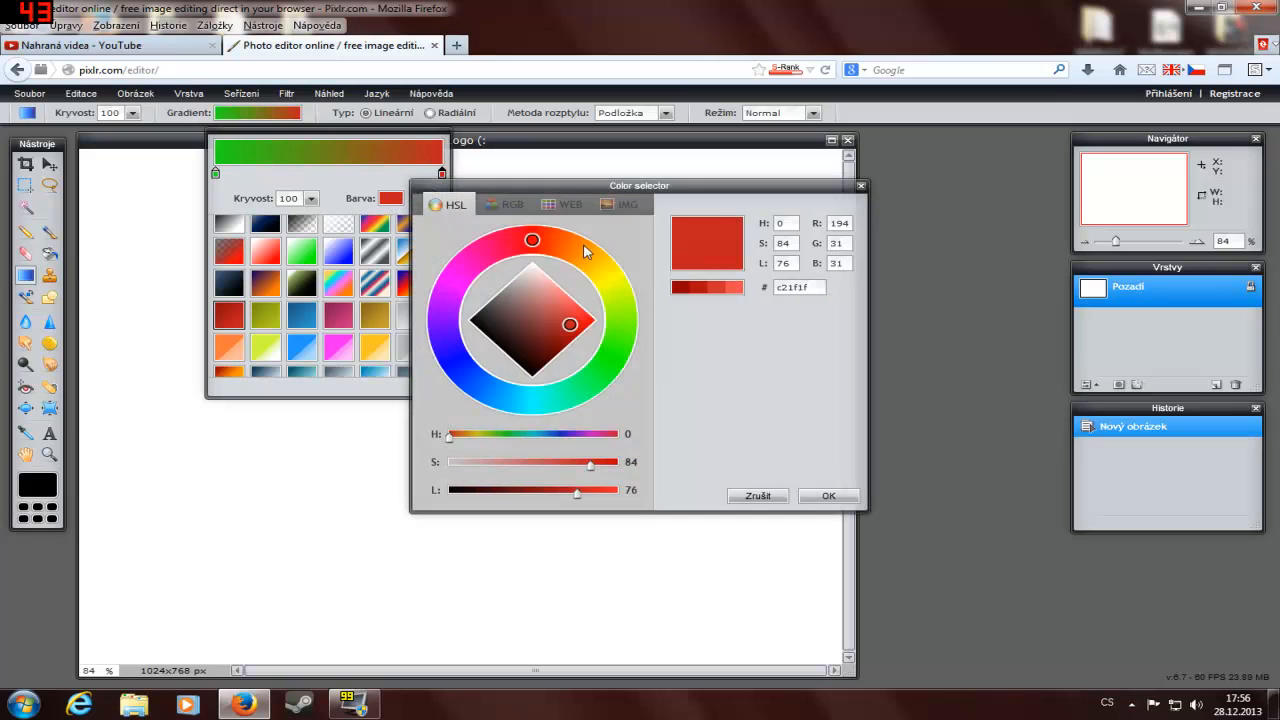
pyautogui.moveTo(586, 250); pyautogui.dragTo(617, 282)
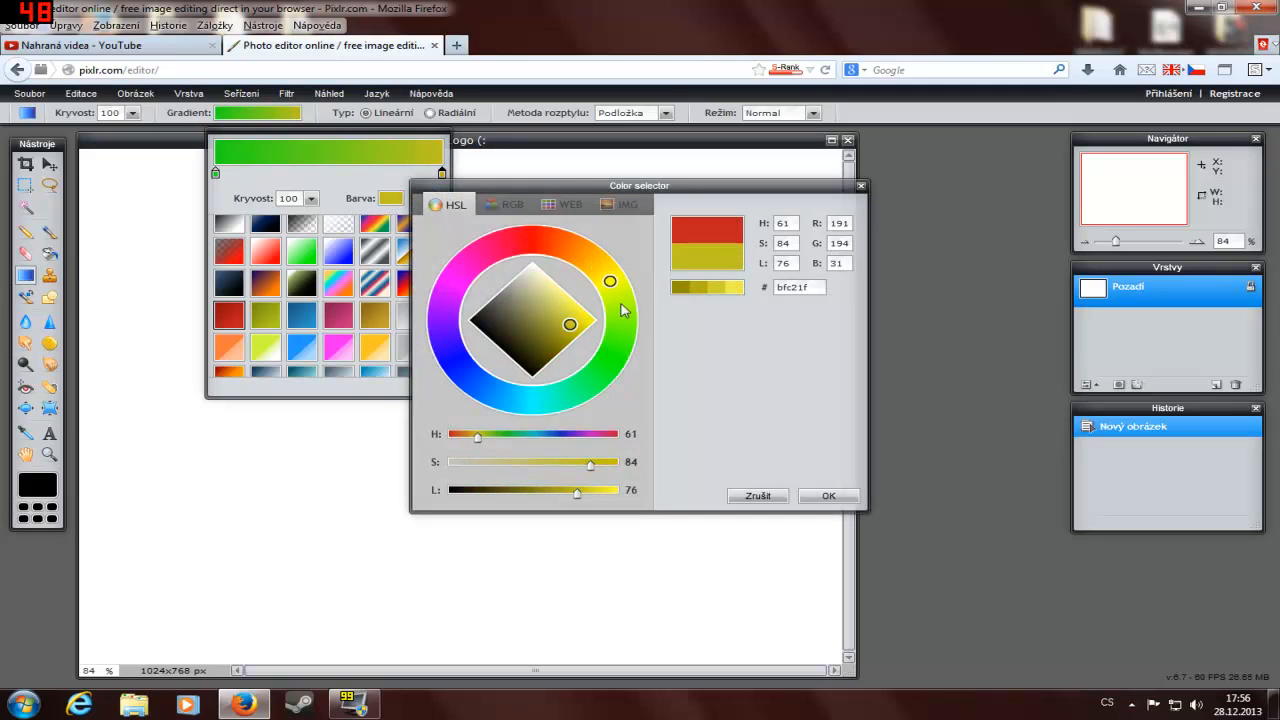
pyautogui.moveTo(594, 324); pyautogui.dragTo(588, 318)
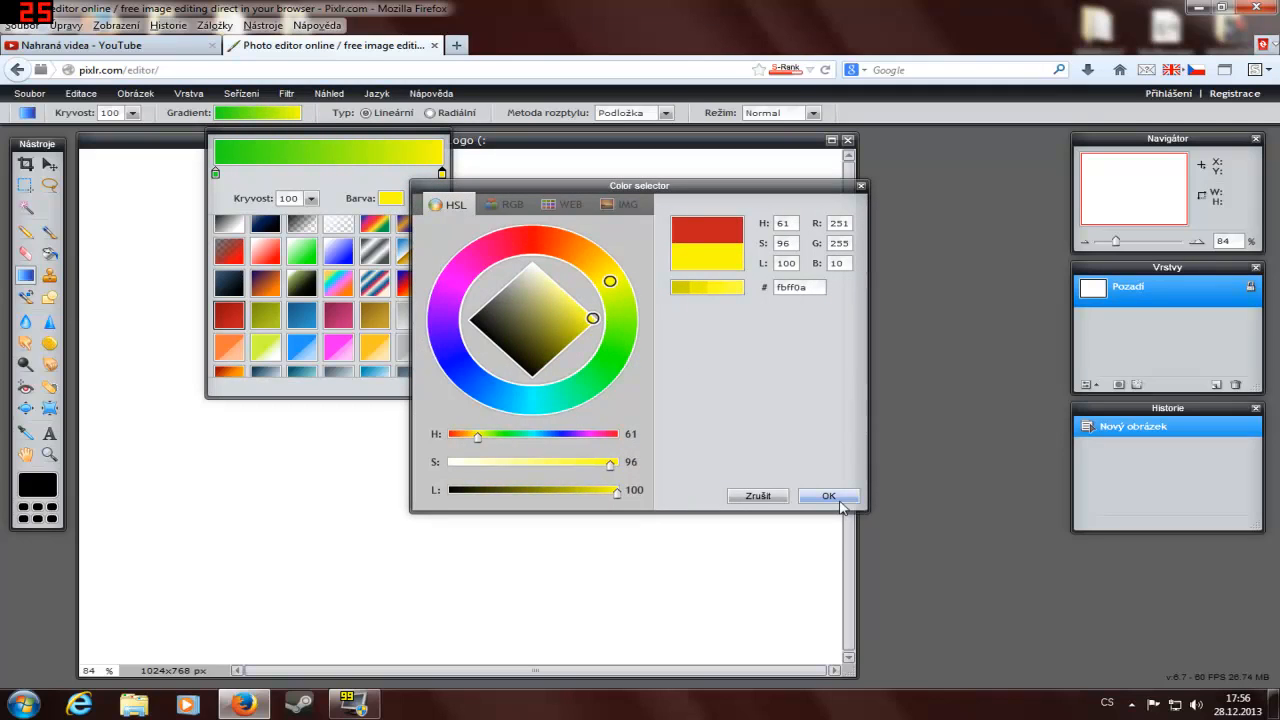
pyautogui.click(828, 496)
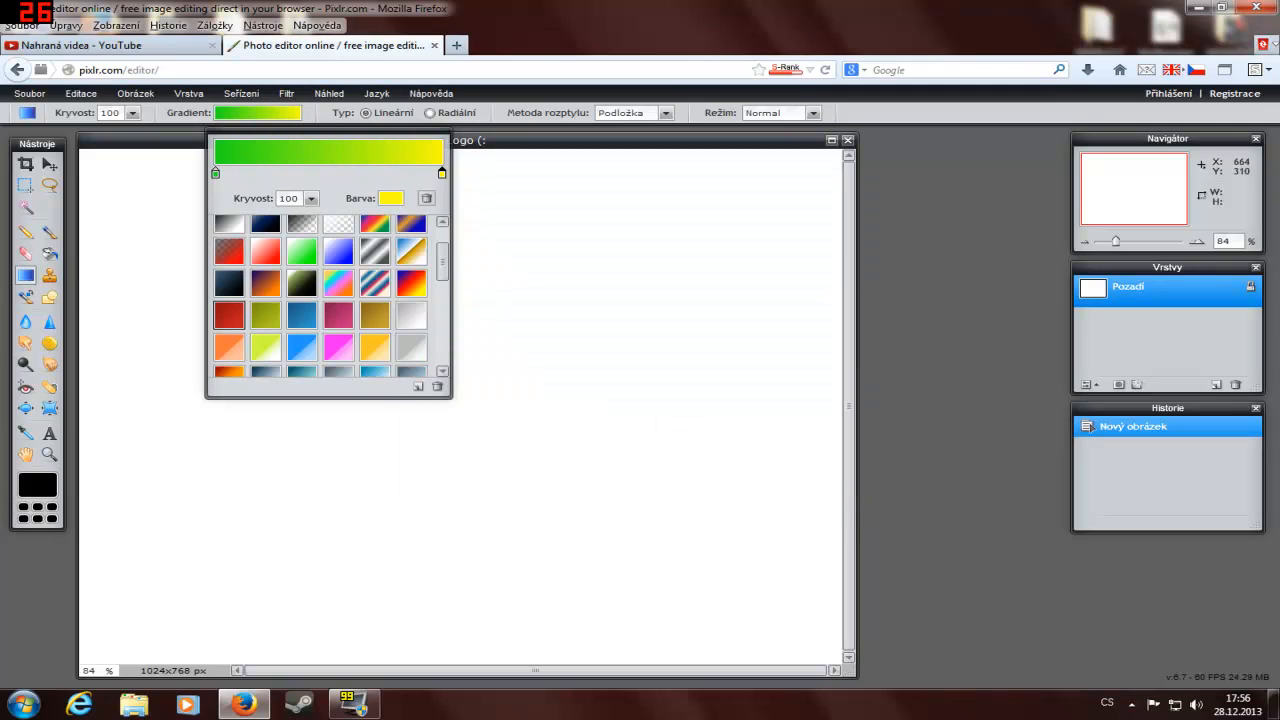
pyautogui.click(108, 161)
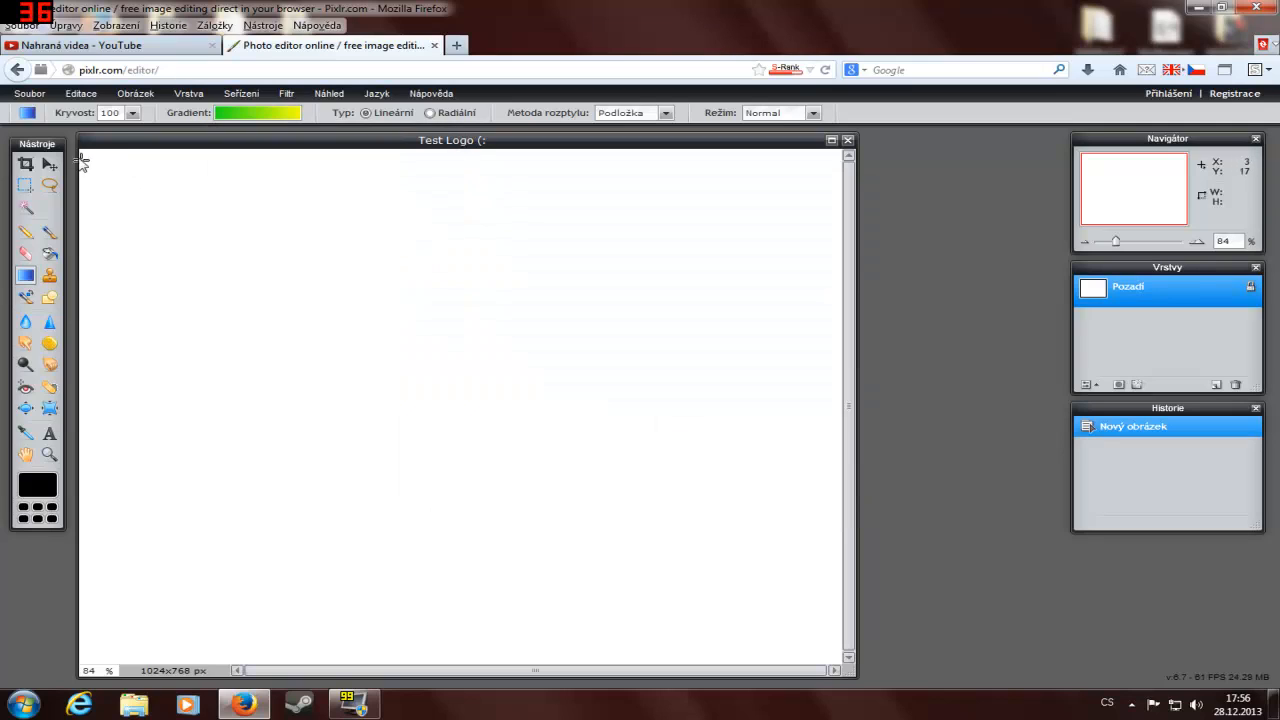
# Step: Try out the green-to-yellow linear gradient across the canvas in several directions and lengths
pyautogui.moveTo(83, 151); pyautogui.dragTo(258, 628)
pyautogui.moveTo(91, 152); pyautogui.dragTo(784, 622)
pyautogui.moveTo(710, 399); pyautogui.dragTo(210, 352)
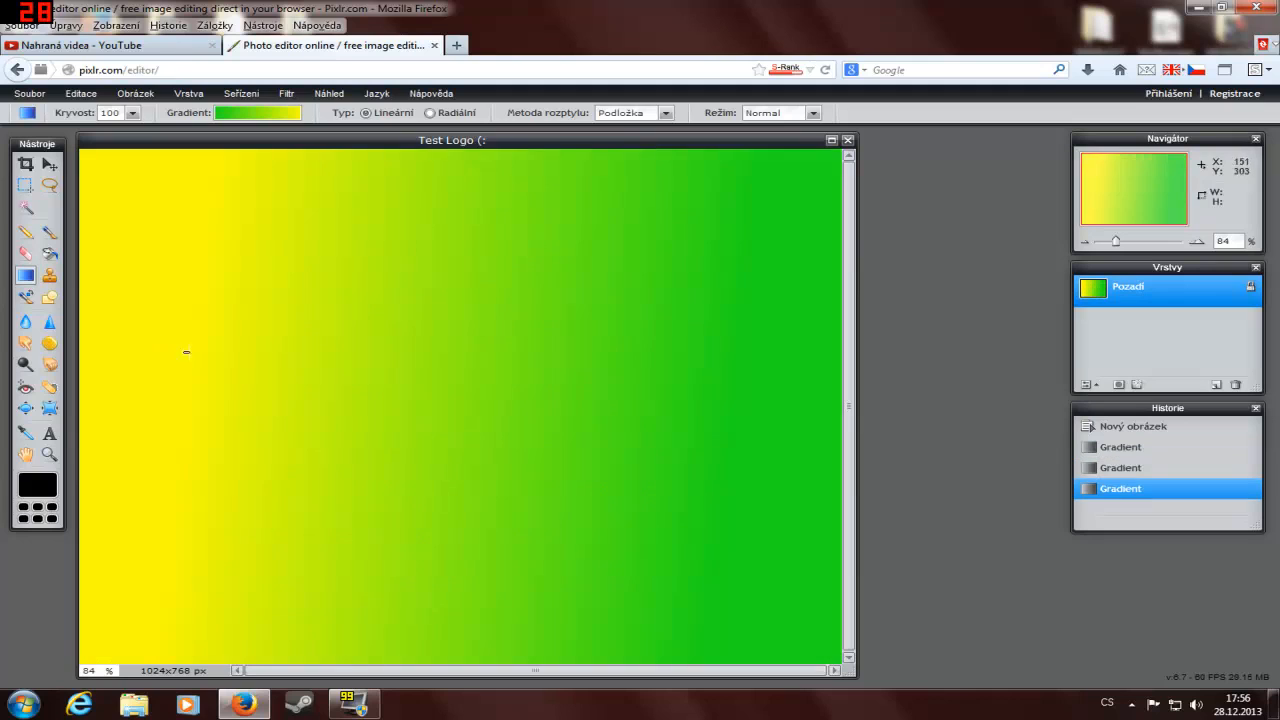
pyautogui.moveTo(555, 390); pyautogui.dragTo(639, 402)
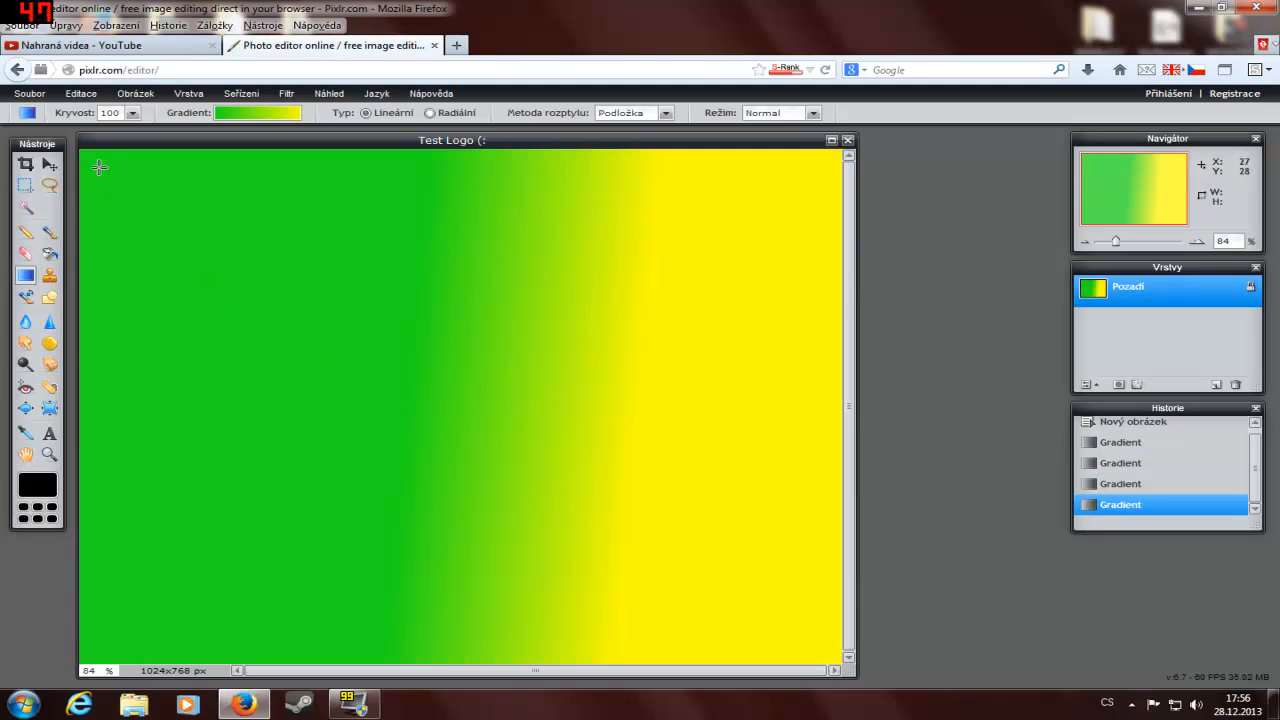
# Step: Fill the background with a diagonal linear gradient running from green at the canvas's upper left to yellow at its lower right
pyautogui.moveTo(100, 188); pyautogui.dragTo(681, 594)
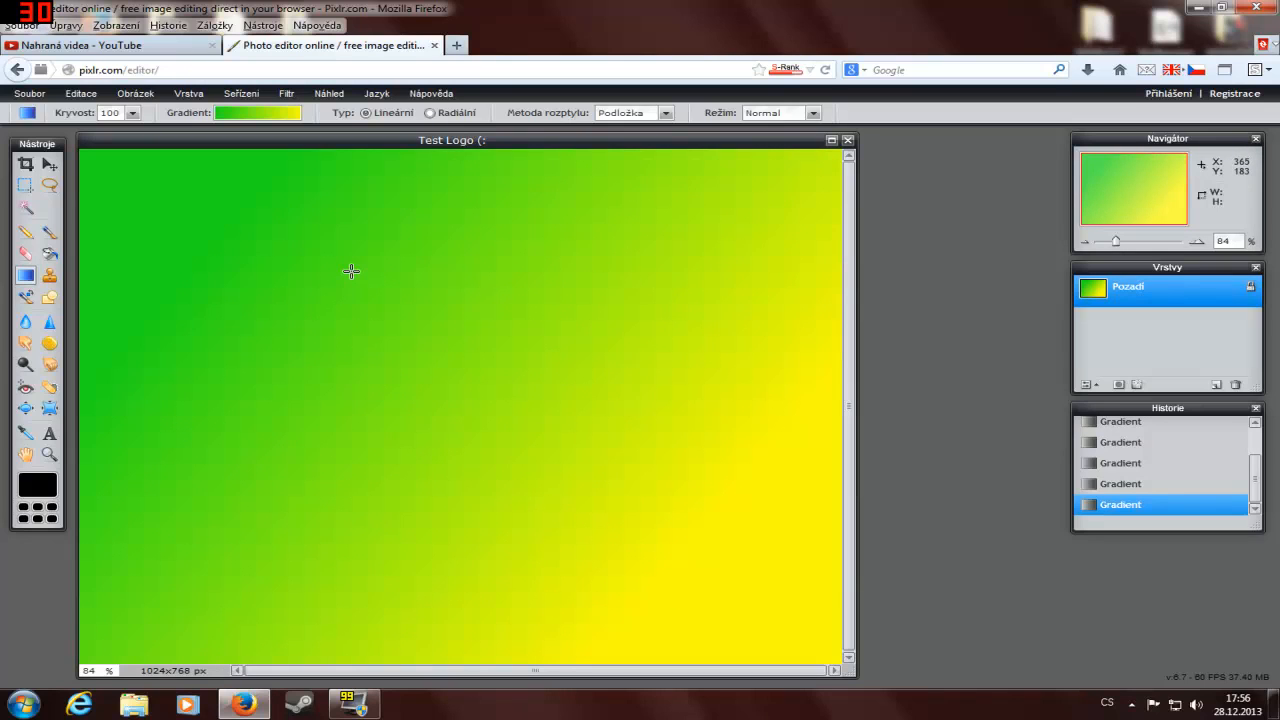
# Step: Add a text layer reading "BakZor" in the left-middle area of the canvas
pyautogui.click(50, 434)
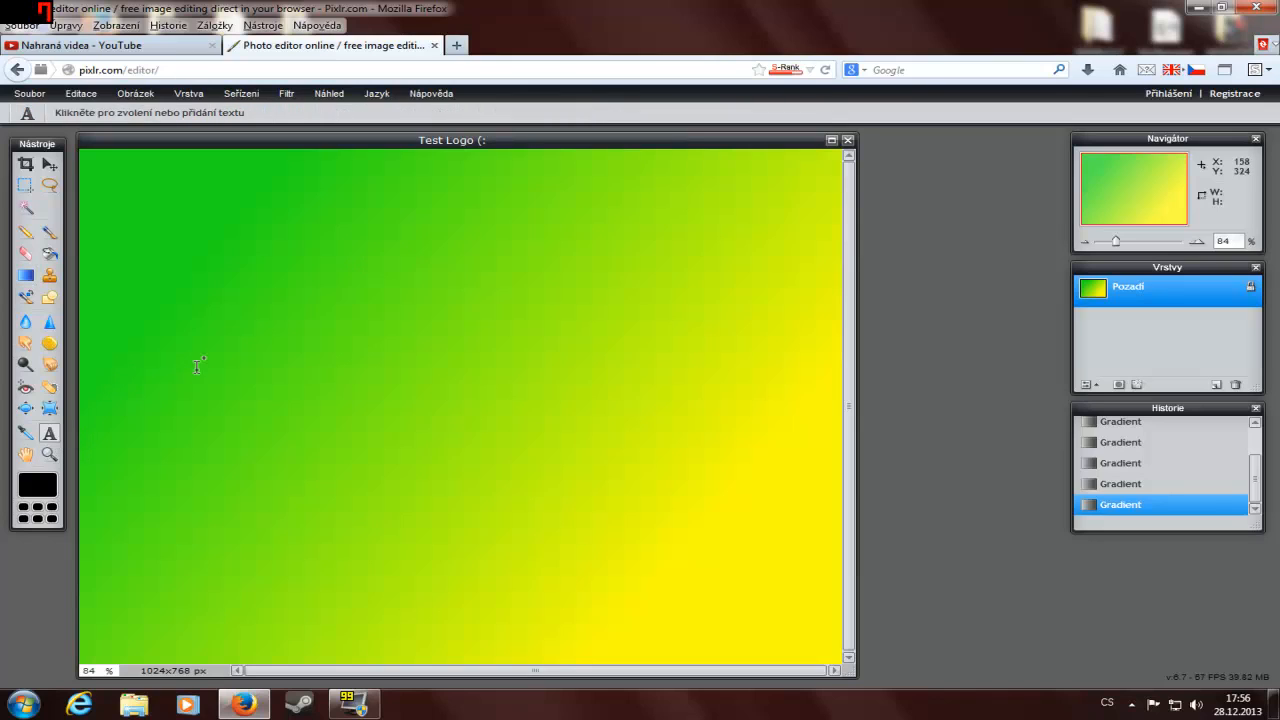
pyautogui.click(224, 345)
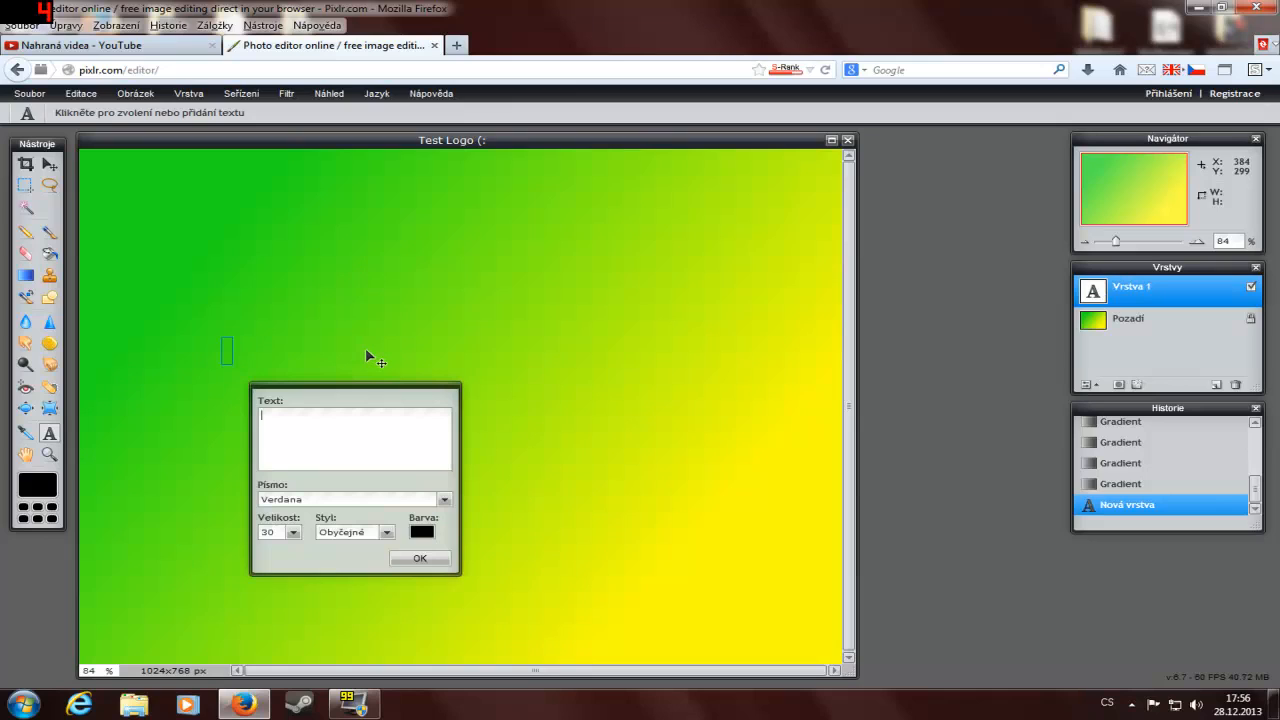
pyautogui.write('BakZor')
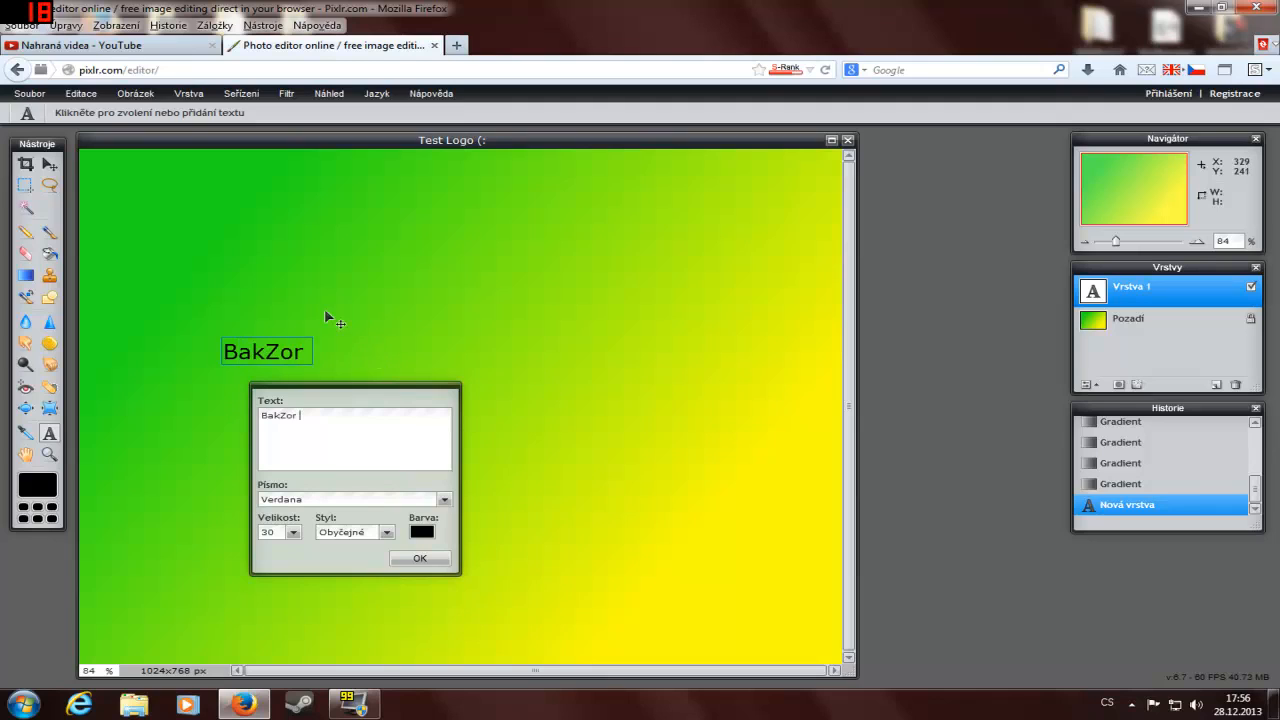
pyautogui.moveTo(300, 415); pyautogui.dragTo(245, 416)
pyautogui.click(340, 450)
# Step: Set the font of the "BakZor" text to OCR A Extended
pyautogui.click(333, 500)
pyautogui.scroll(-15, 336, 530)
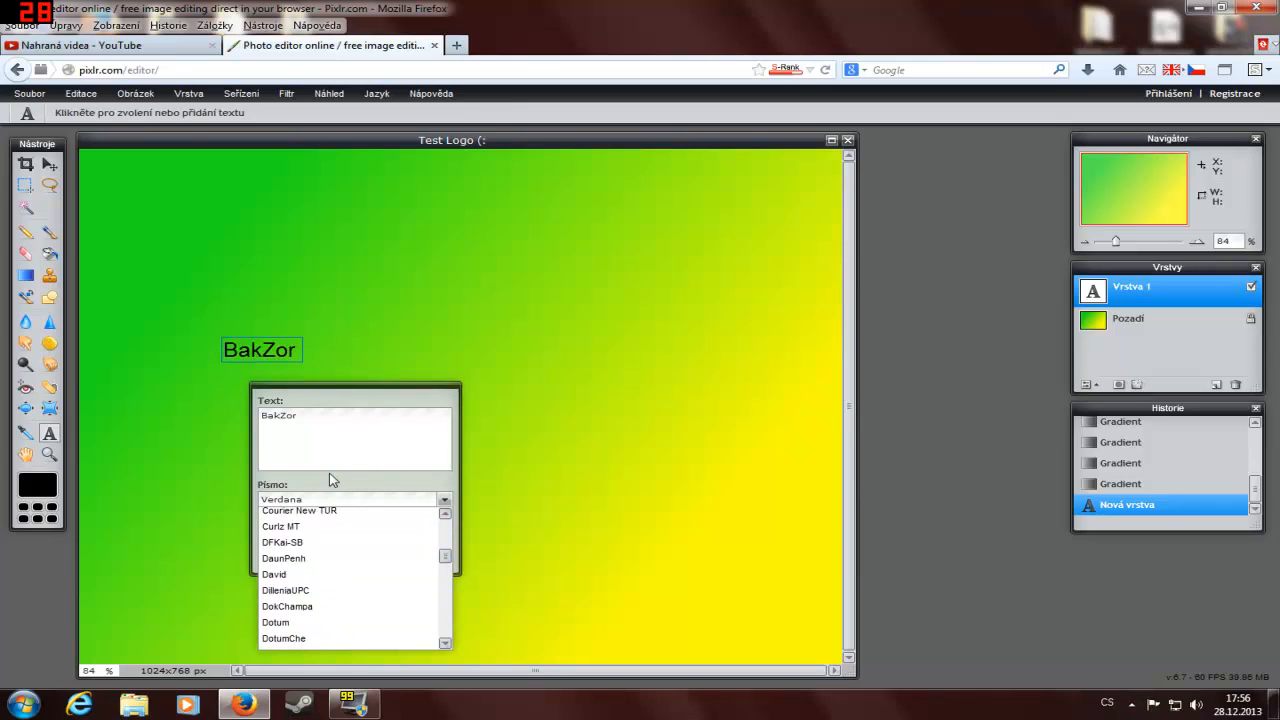
pyautogui.scroll(-15, 345, 515)
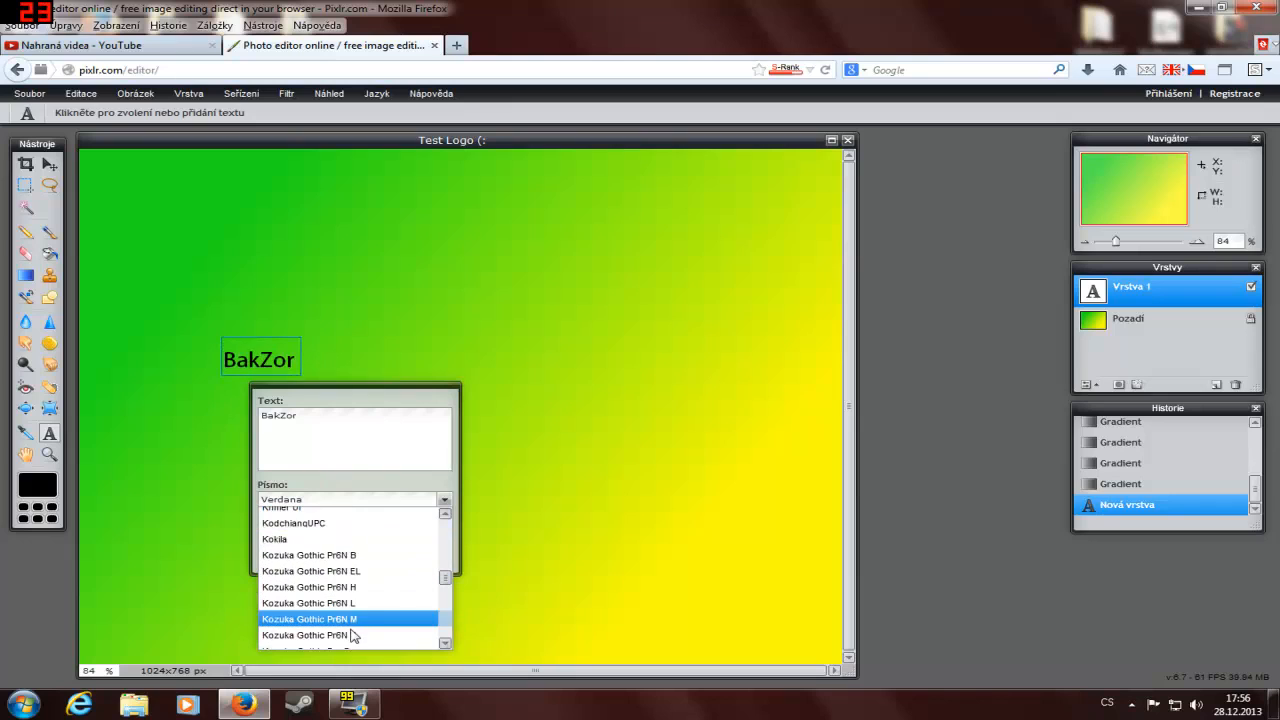
pyautogui.scroll(-6, 350, 570)
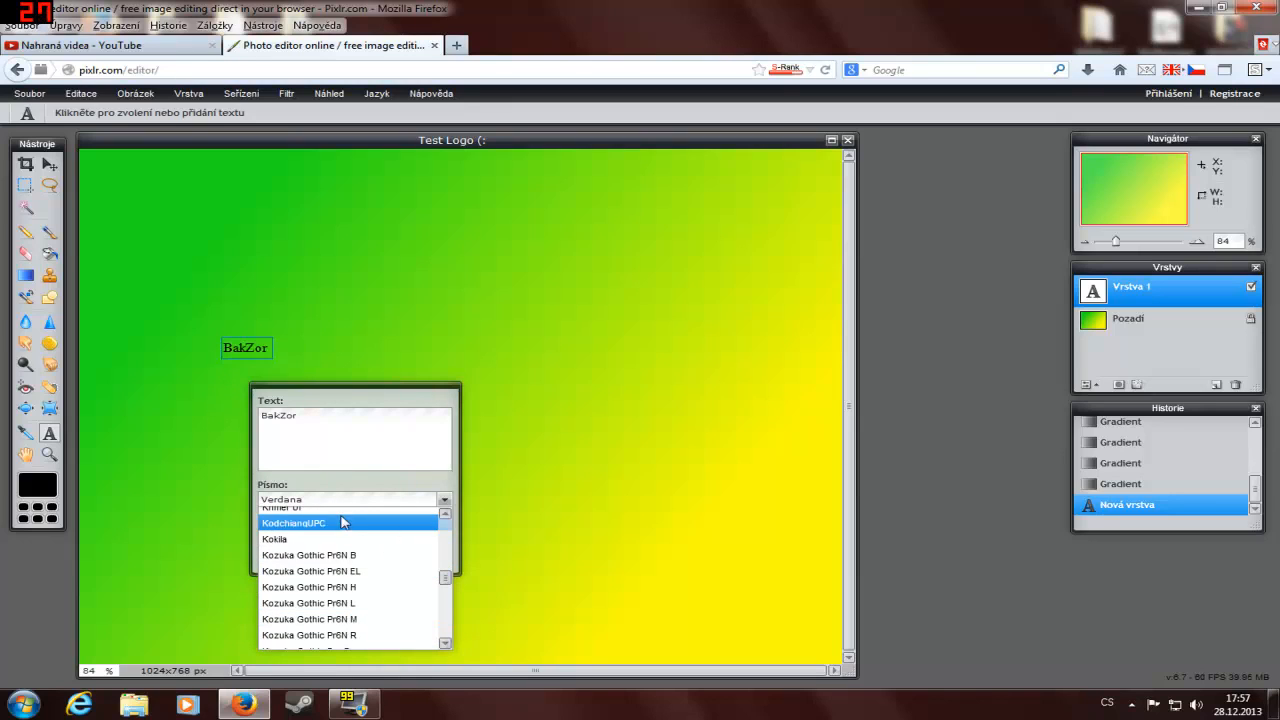
pyautogui.scroll(-10, 326, 573)
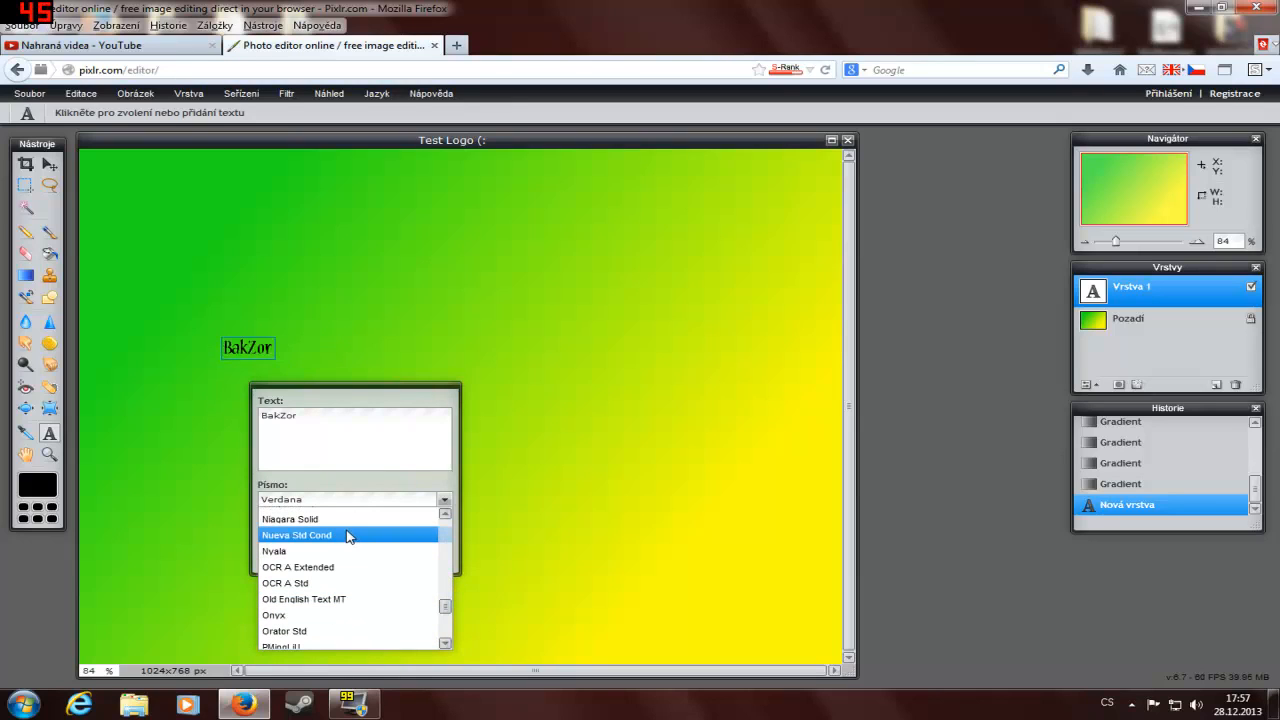
pyautogui.click(338, 567)
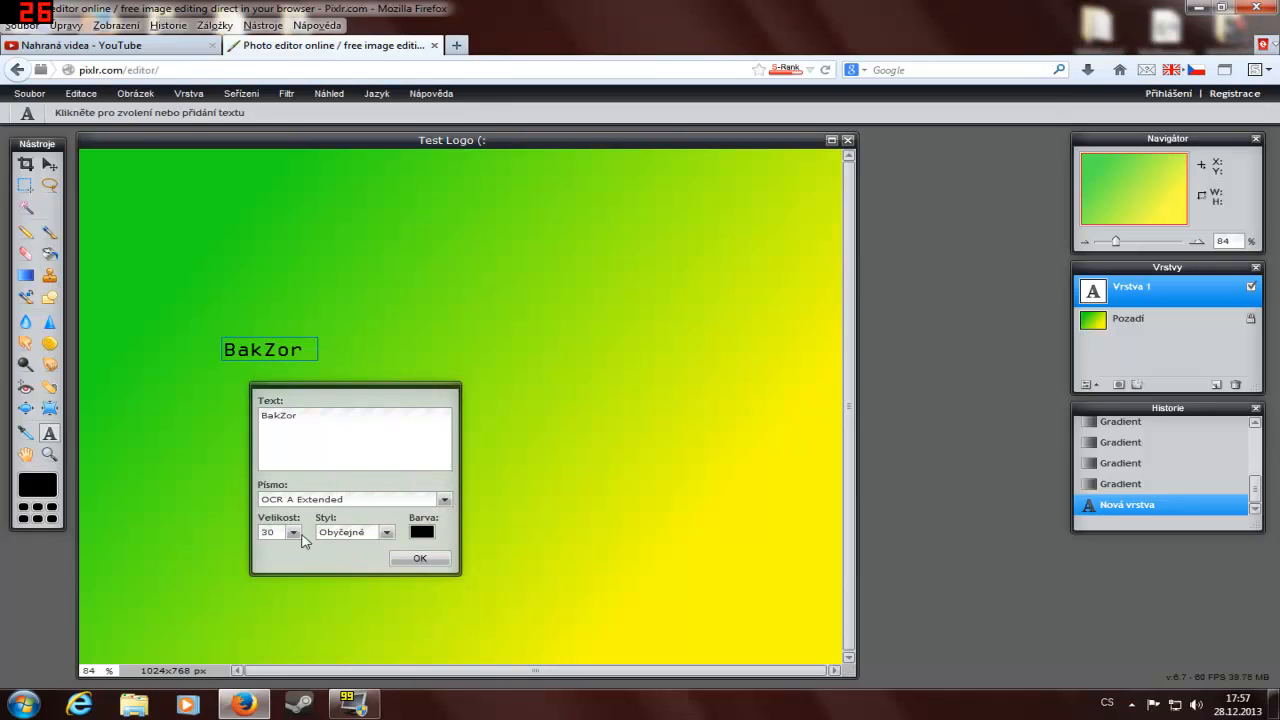
# Step: Set the "BakZor" text to size 130 in the Tučné/Kurzíva style and apply it
pyautogui.click(294, 533)
pyautogui.moveTo(272, 554); pyautogui.dragTo(320, 558)
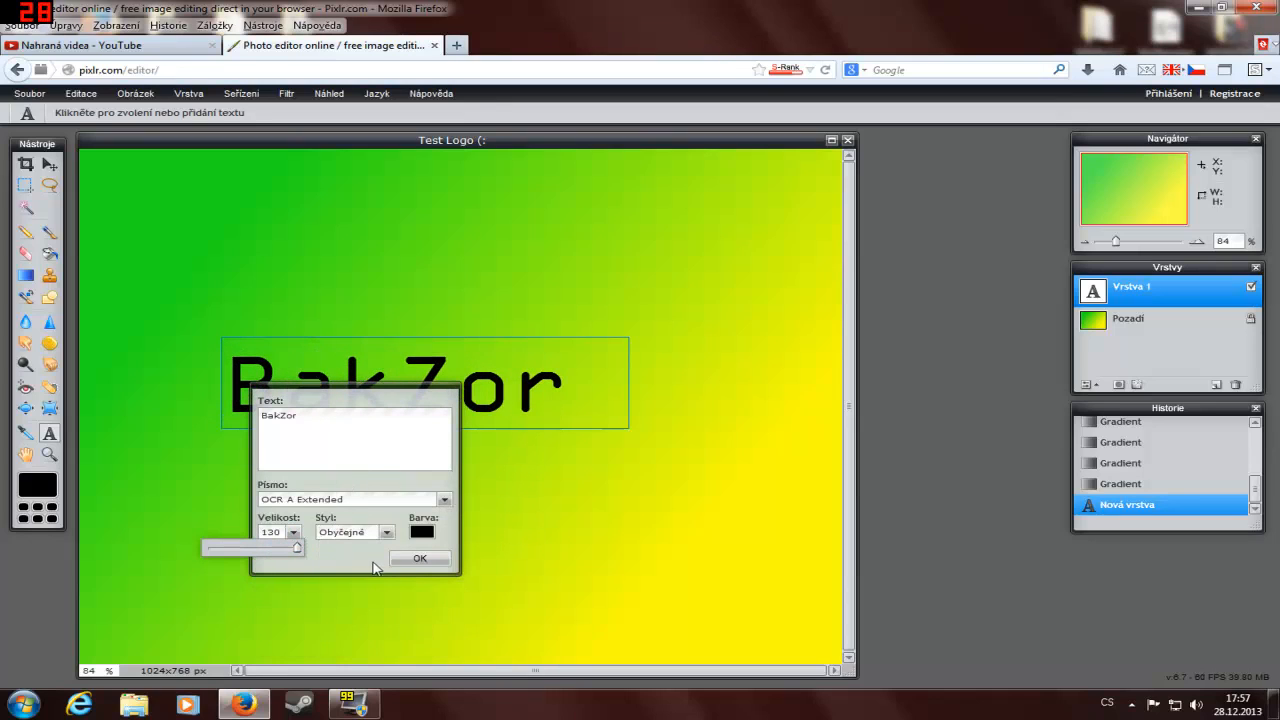
pyautogui.click(385, 533)
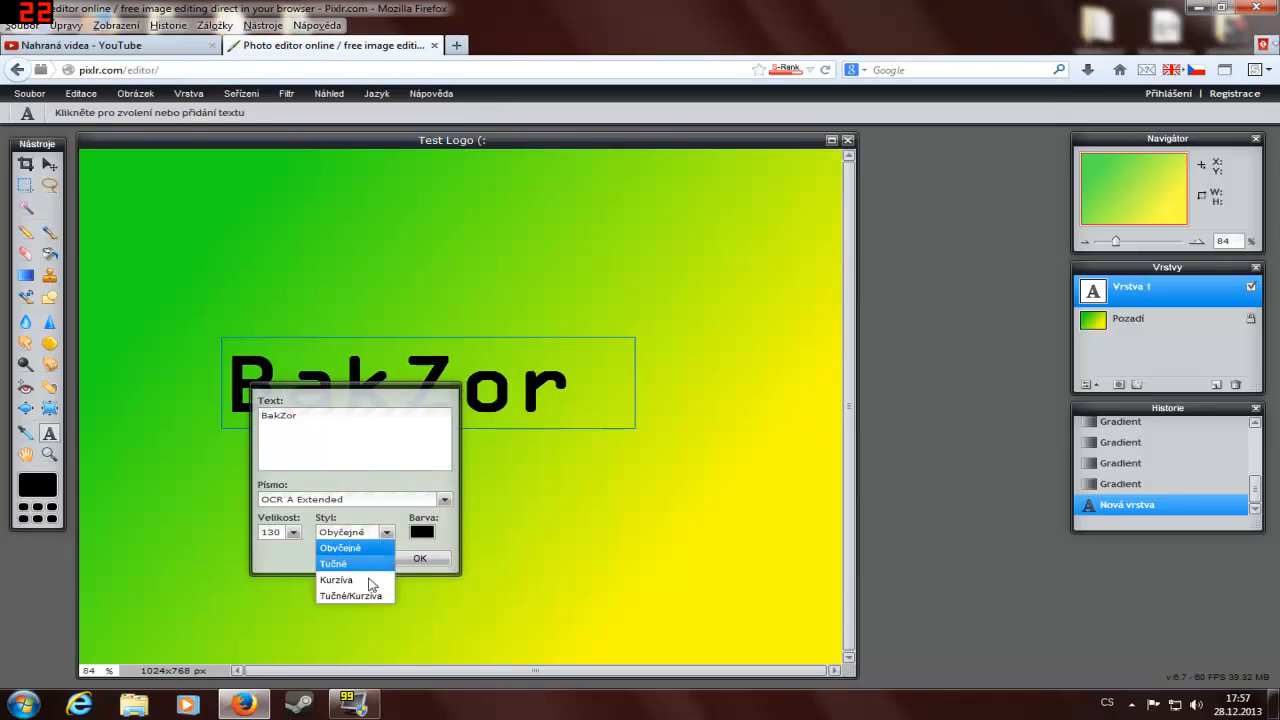
pyautogui.click(366, 597)
pyautogui.click(418, 558)
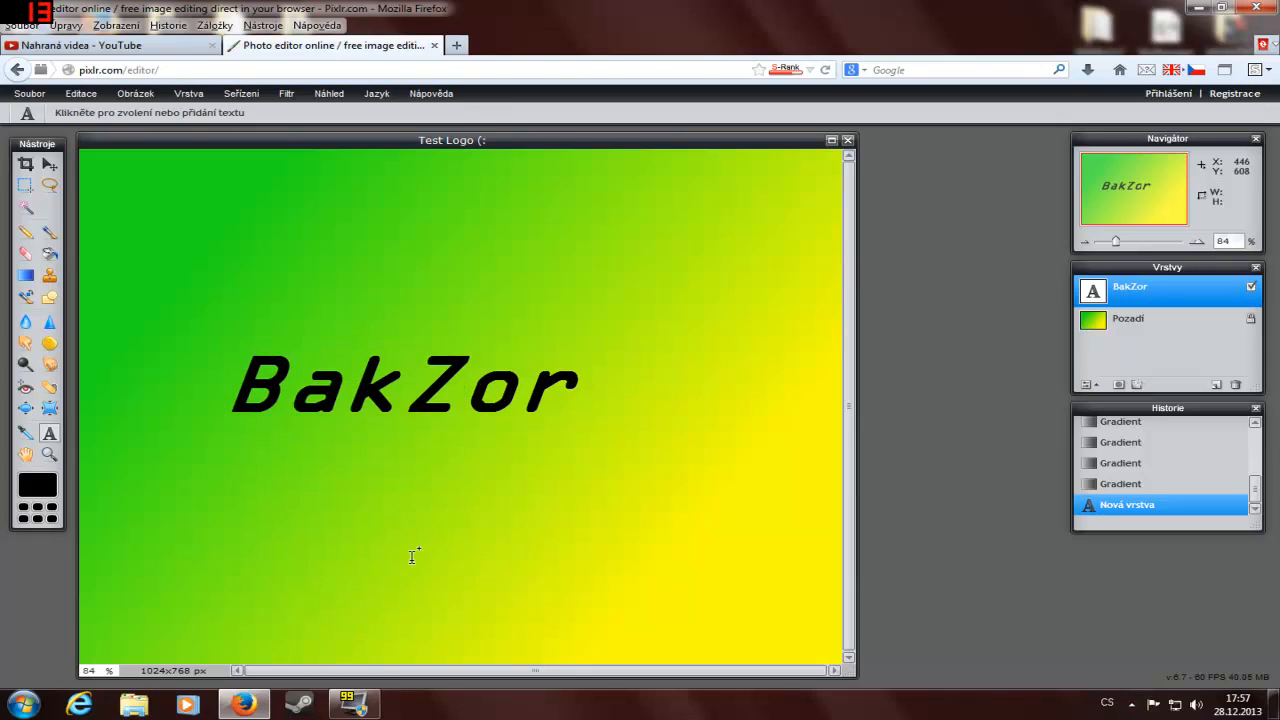
# Step: Add a drop shadow (Zanechat stín) to the "BakZor" layer with opacity 36, distance 18 and size 0
pyautogui.rightClick(1138, 293)
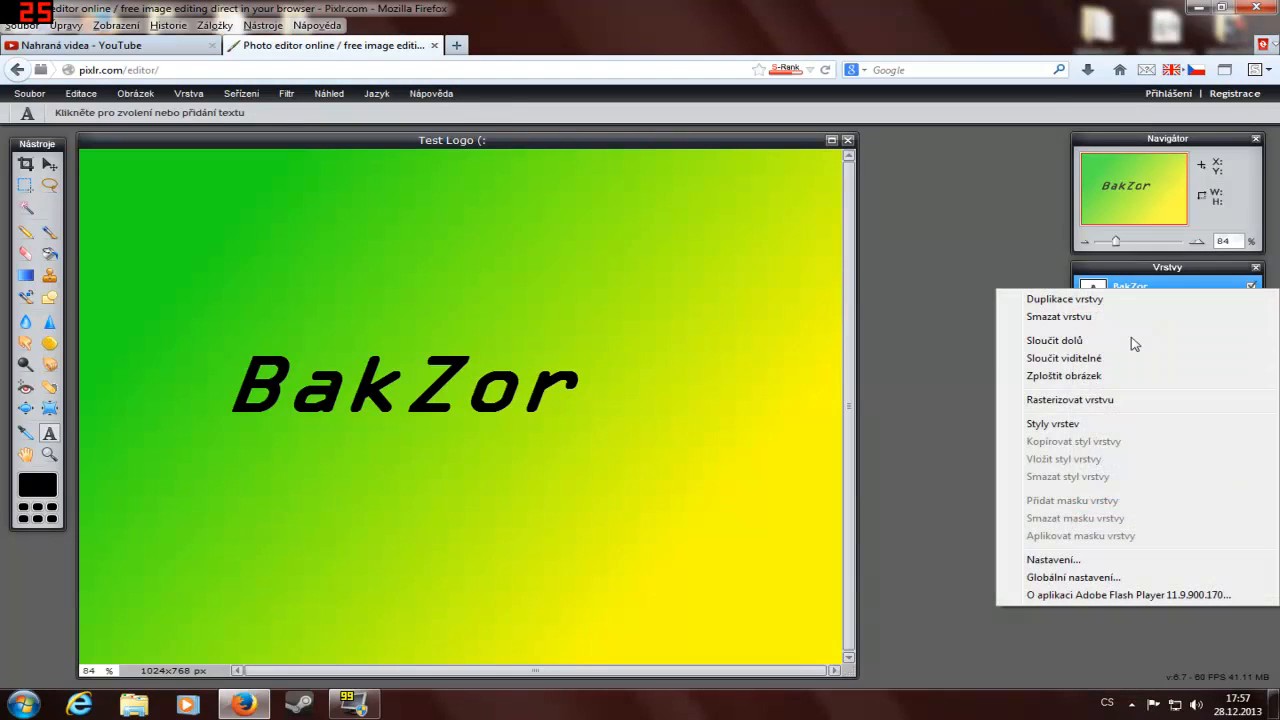
pyautogui.click(1060, 428)
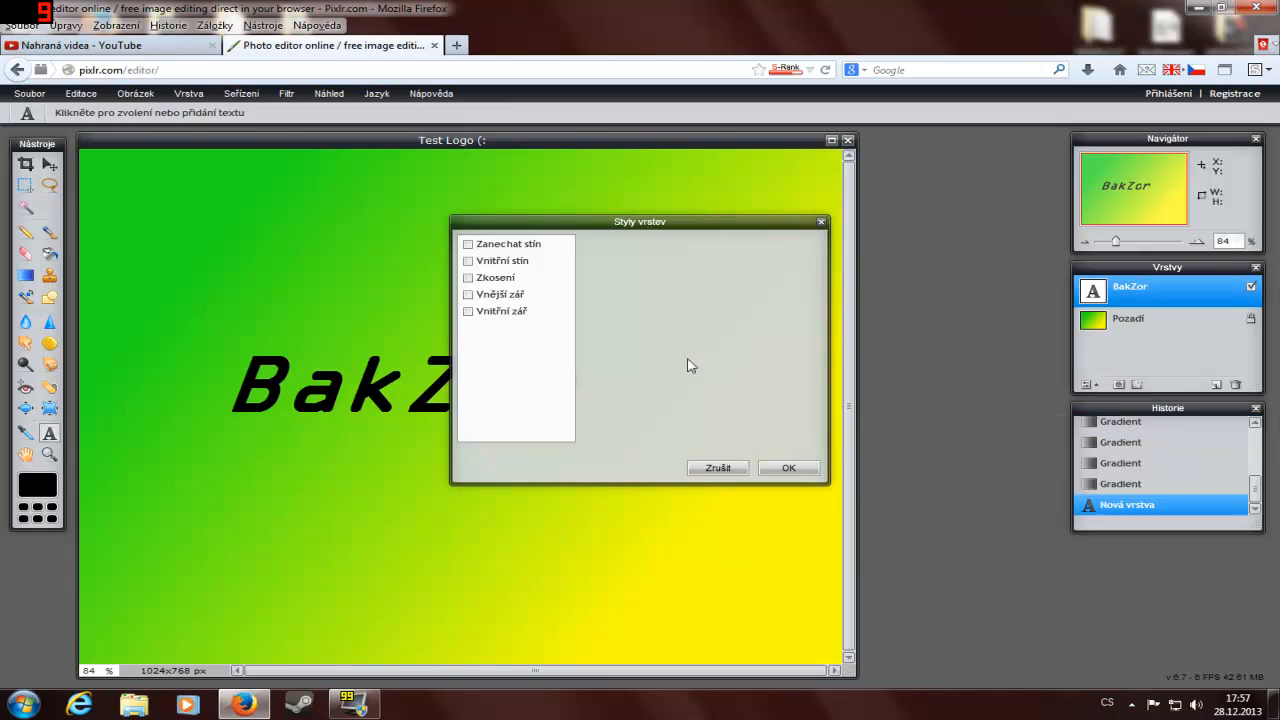
pyautogui.click(481, 246)
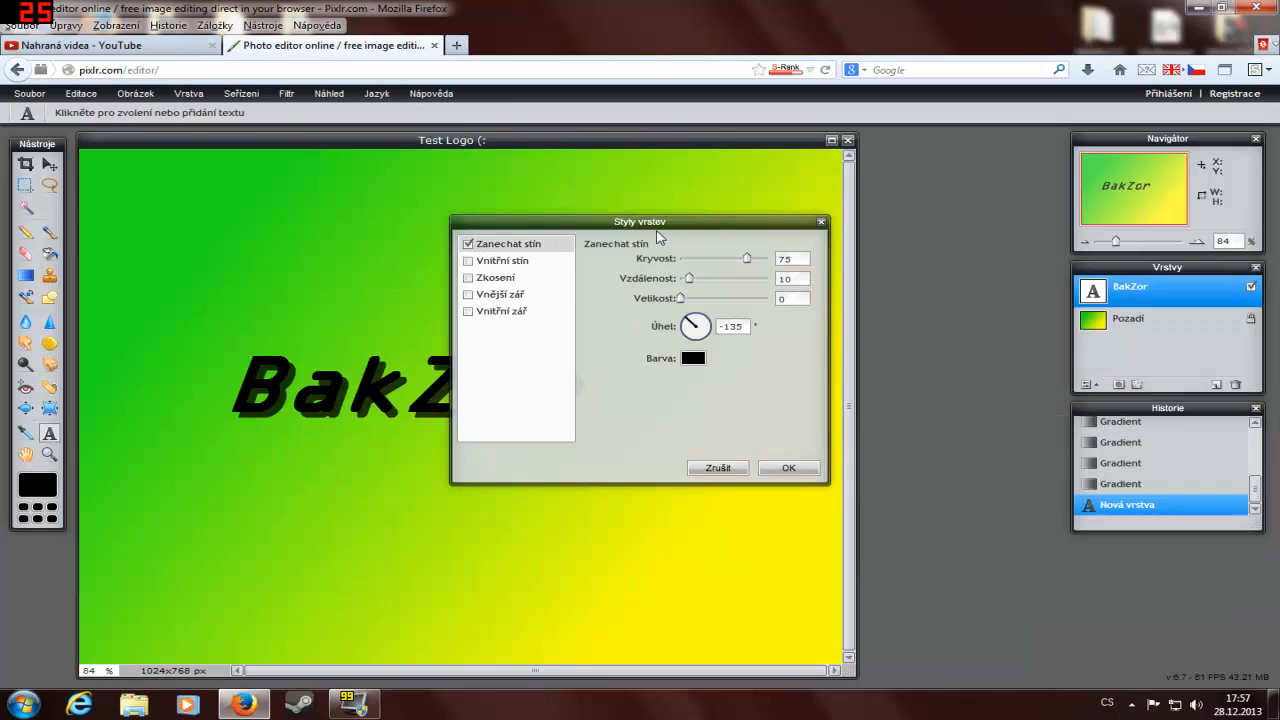
pyautogui.moveTo(670, 224); pyautogui.dragTo(864, 226)
pyautogui.moveTo(940, 259); pyautogui.dragTo(874, 304)
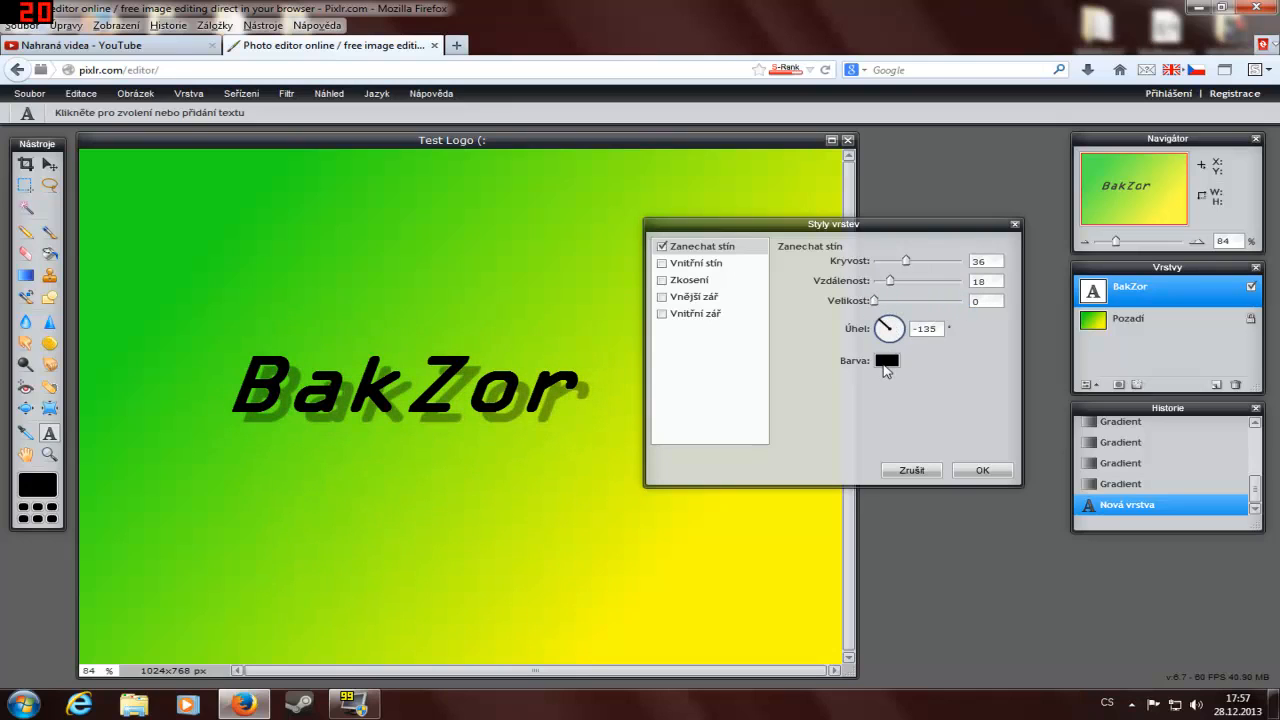
# Step: Change the drop shadow's colour to red and set its angle to -141°
pyautogui.click(885, 362)
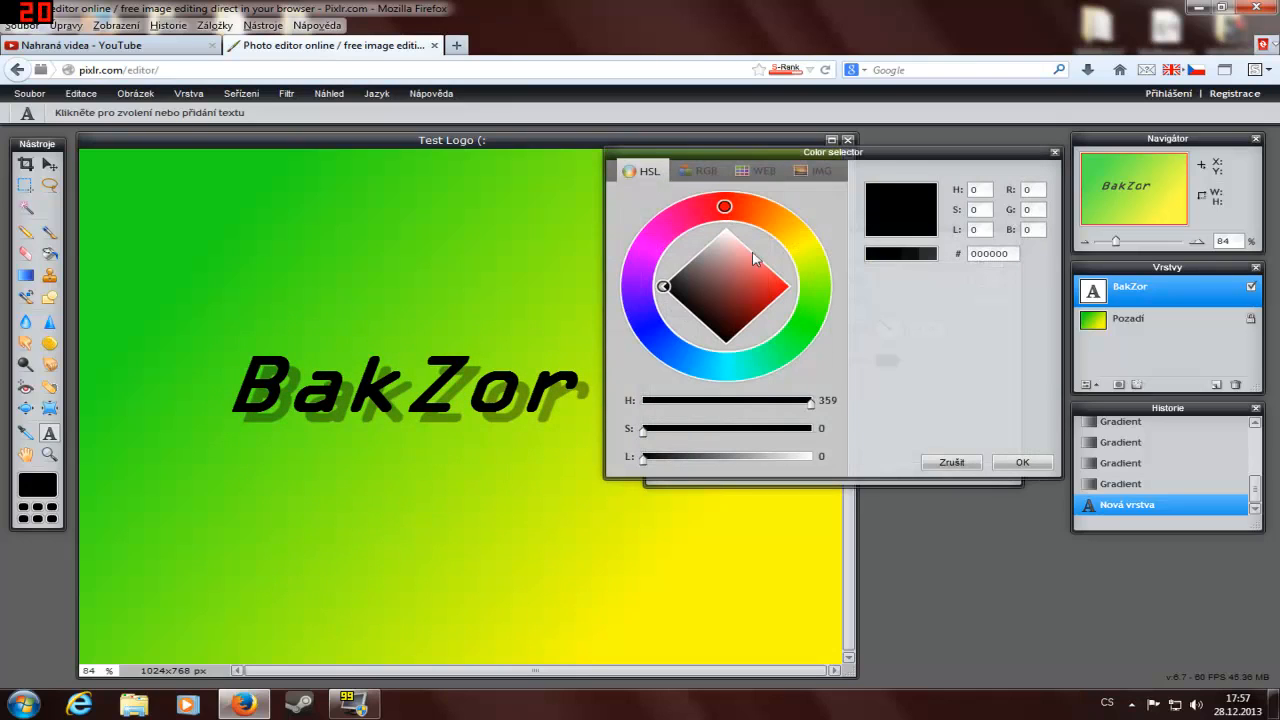
pyautogui.click(769, 307)
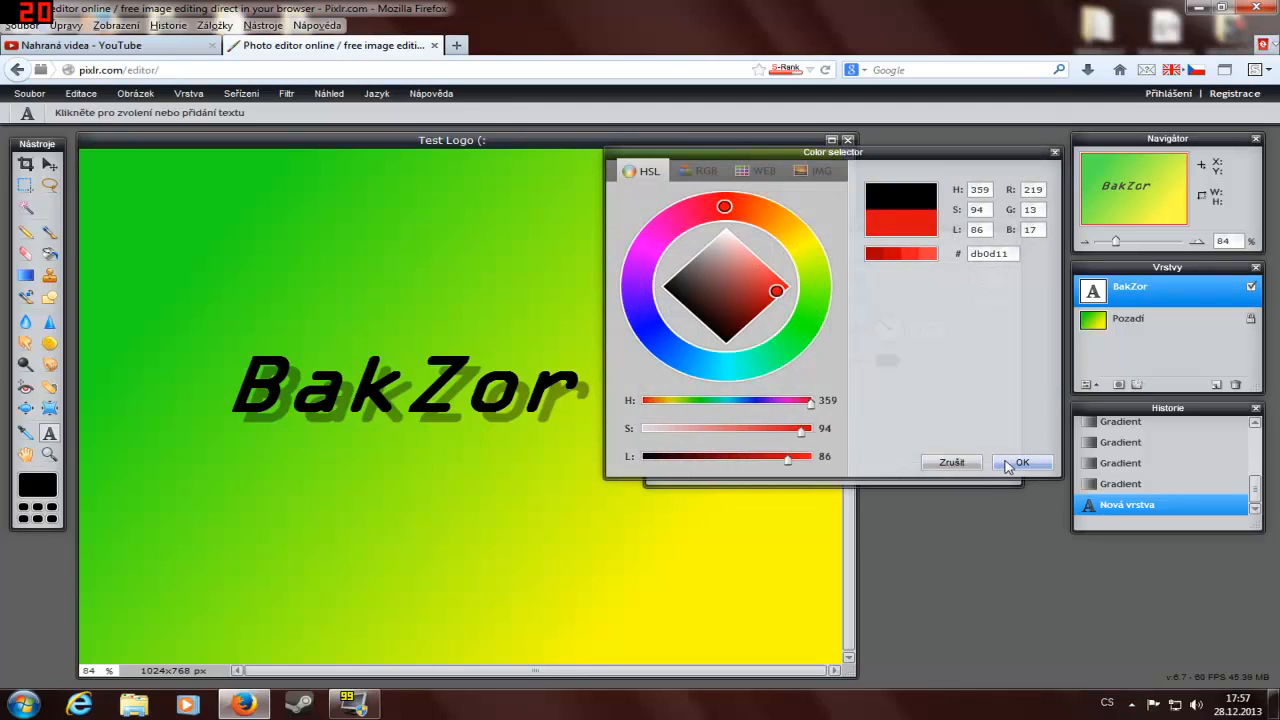
pyautogui.click(1010, 464)
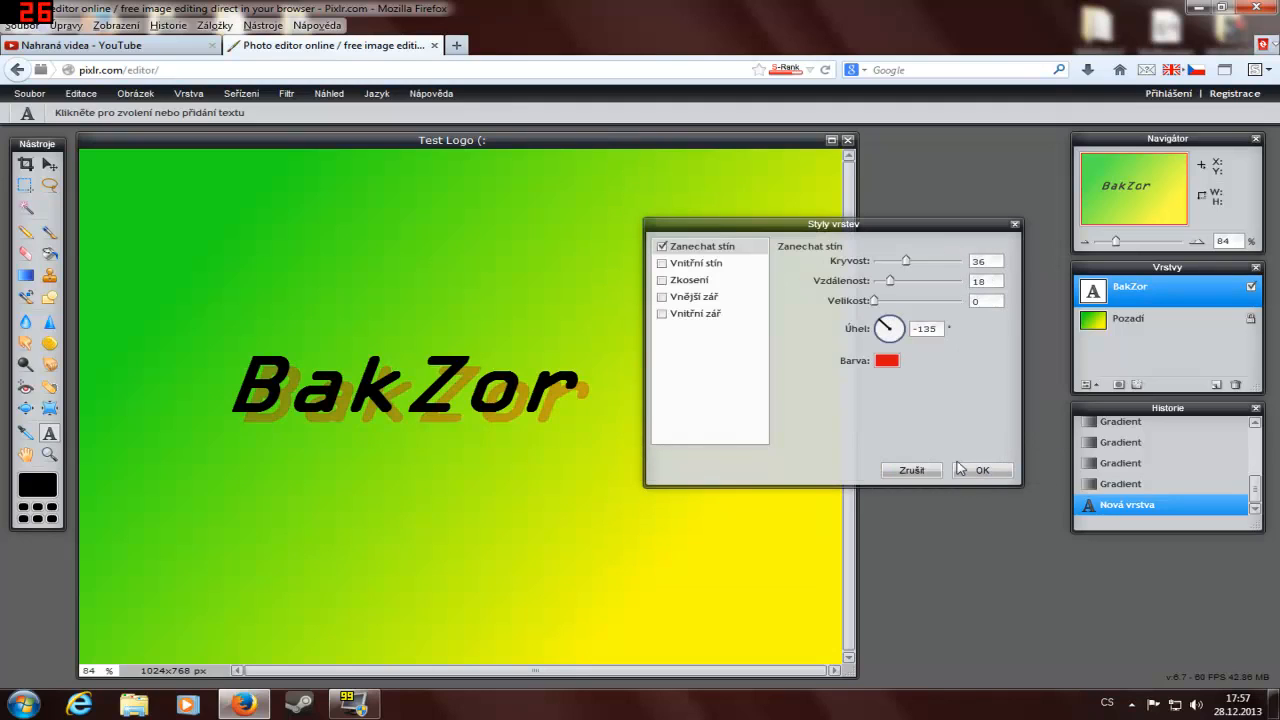
pyautogui.moveTo(888, 336)
pyautogui.mouseDown()
pyautogui.moveTo(870, 312)
pyautogui.moveTo(842, 326)
pyautogui.moveTo(847, 300)
pyautogui.moveTo(819, 332)
pyautogui.moveTo(845, 289)
pyautogui.moveTo(826, 284)
pyautogui.mouseUp()
pyautogui.click(884, 362)
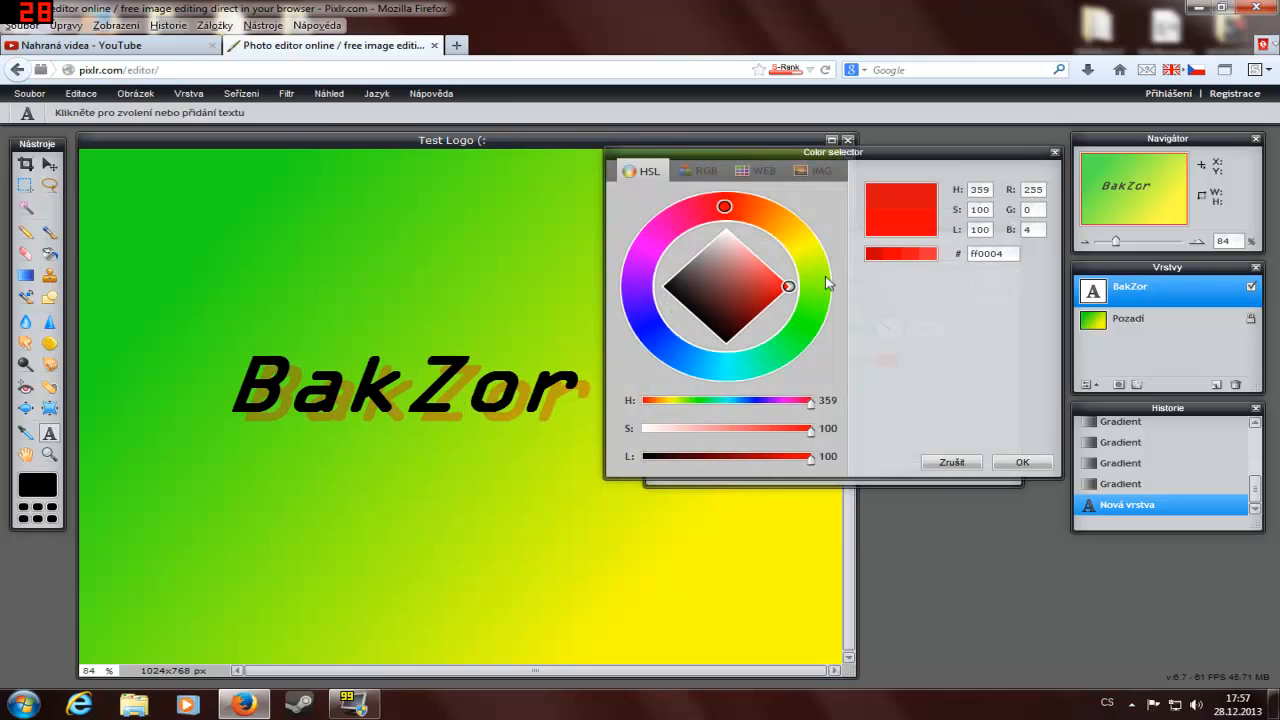
pyautogui.click(970, 464)
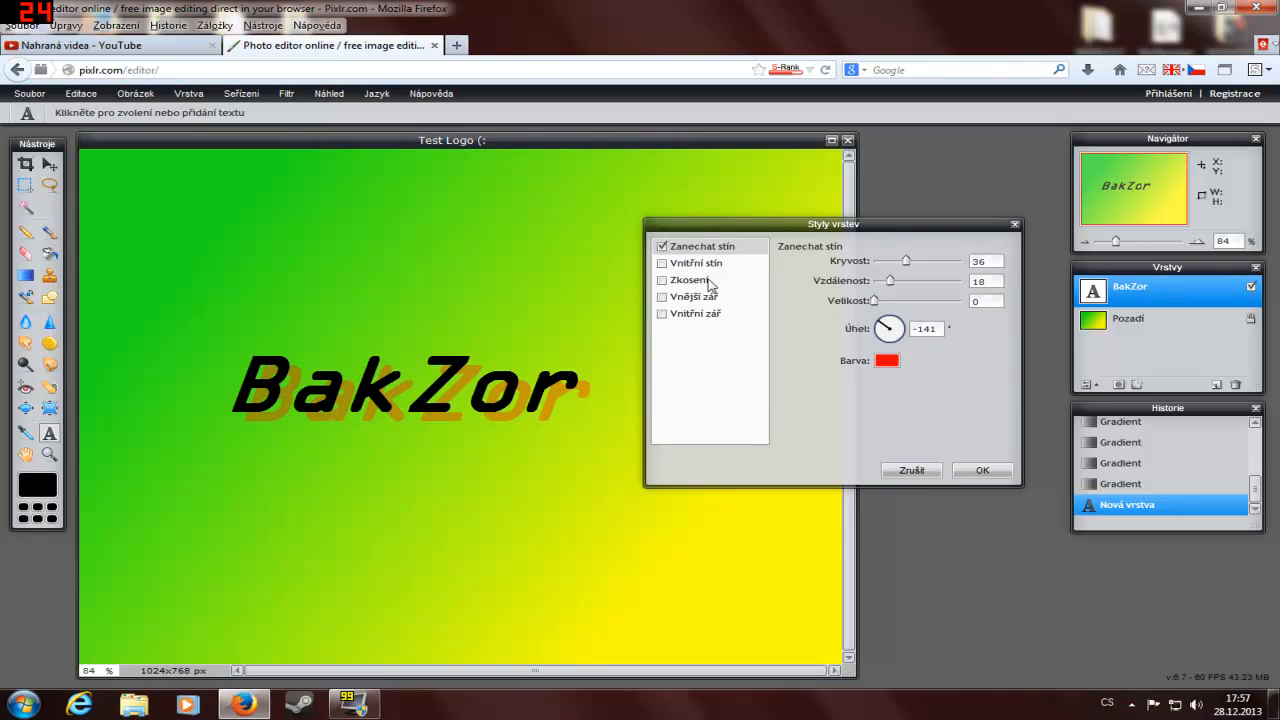
# Step: Enable the inner shadow (Vnitřní stín) on the text with opacity 100, distance 20 and size 0
pyautogui.click(662, 264)
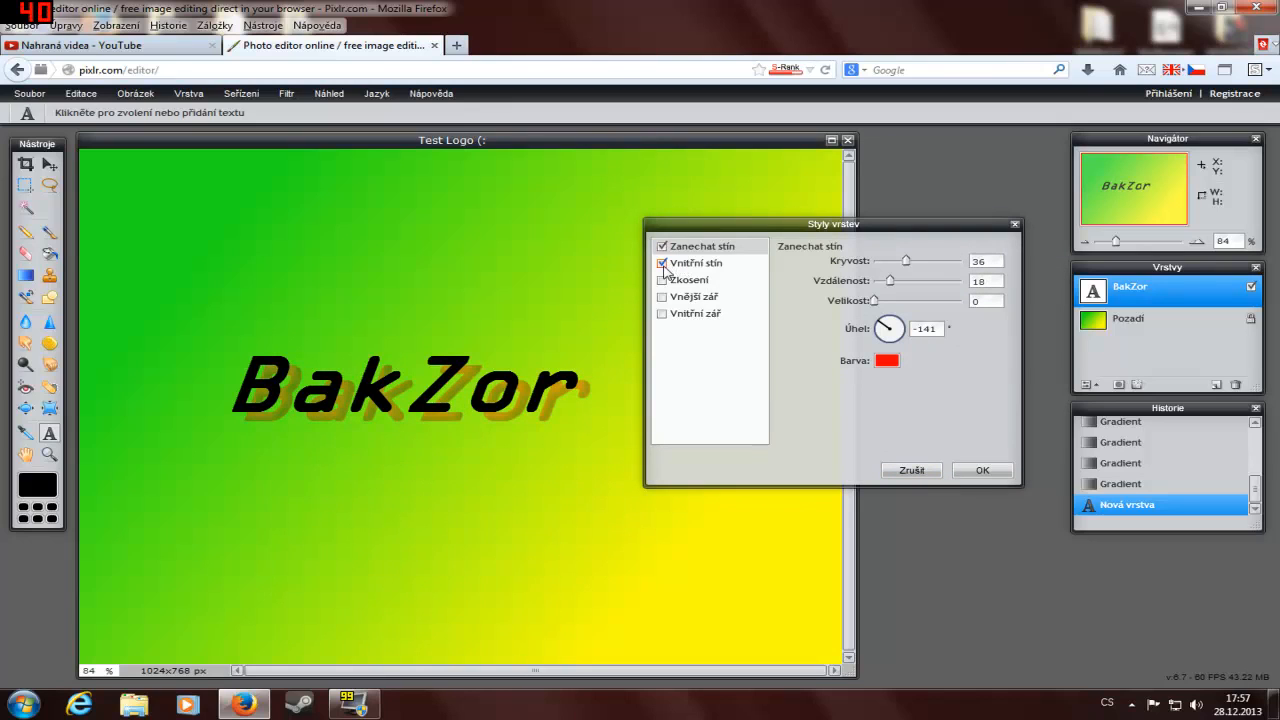
pyautogui.click(698, 266)
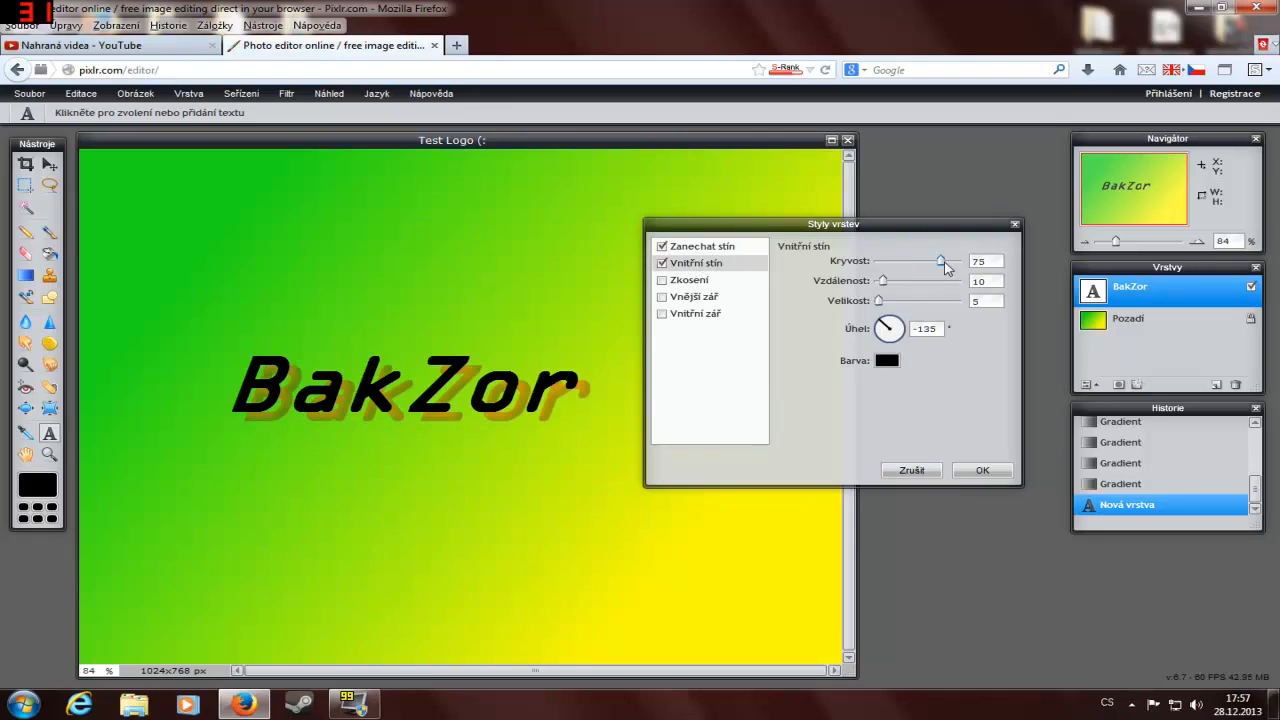
pyautogui.moveTo(941, 263); pyautogui.dragTo(998, 267)
pyautogui.moveTo(886, 284); pyautogui.dragTo(858, 305)
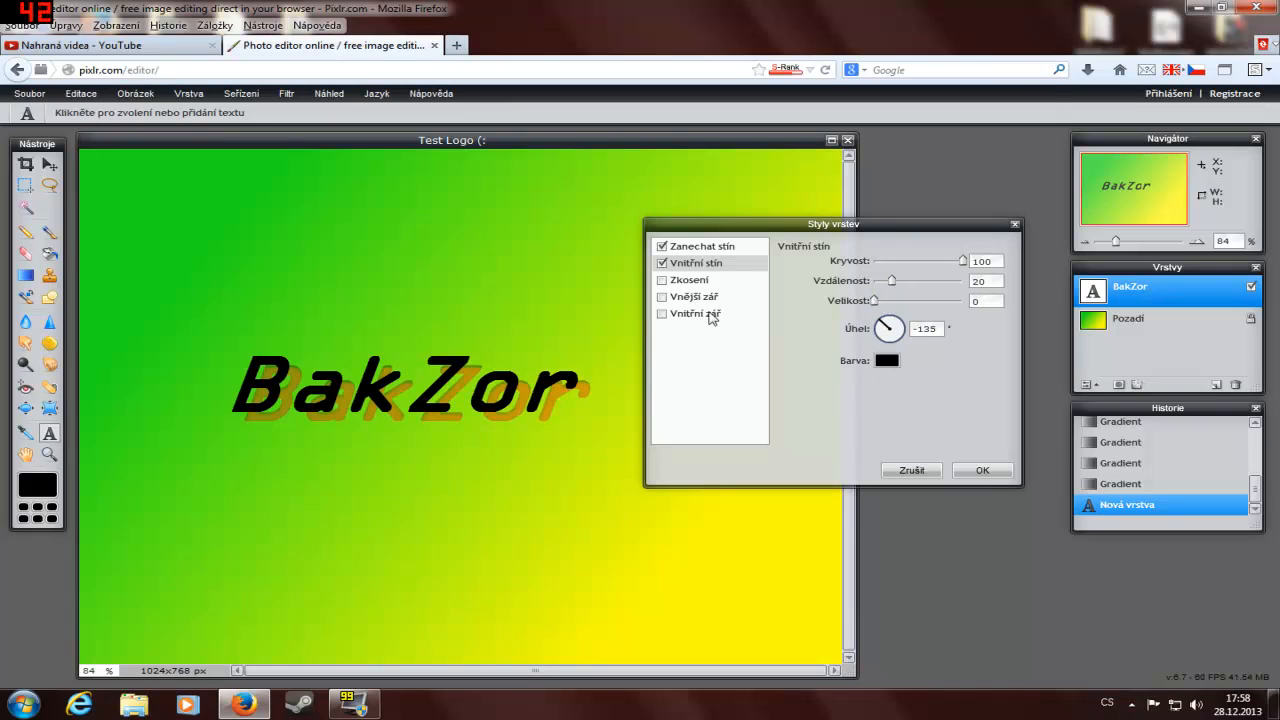
# Step: Enable the bevel (Zkosení) on the text with the Vnitřní style, distance 2 and size 0
pyautogui.click(682, 284)
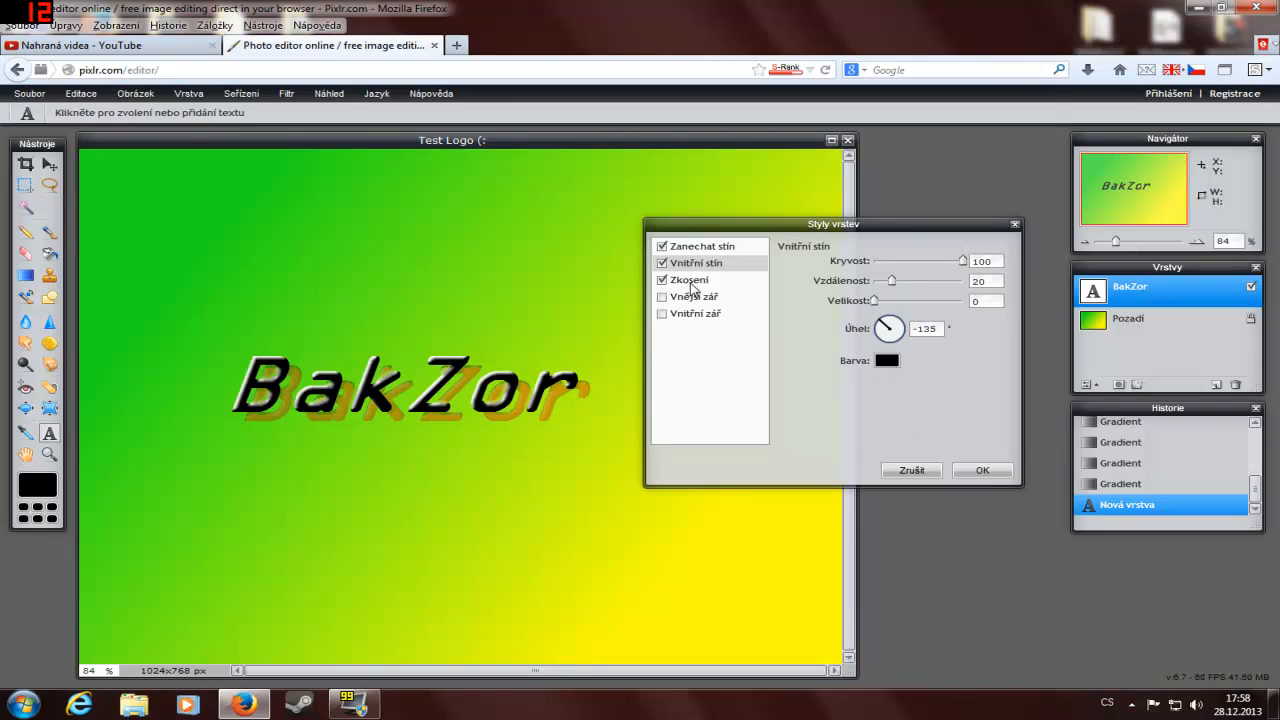
pyautogui.click(691, 288)
pyautogui.moveTo(876, 281)
pyautogui.mouseDown()
pyautogui.moveTo(928, 285)
pyautogui.moveTo(880, 288)
pyautogui.moveTo(873, 303)
pyautogui.mouseUp()
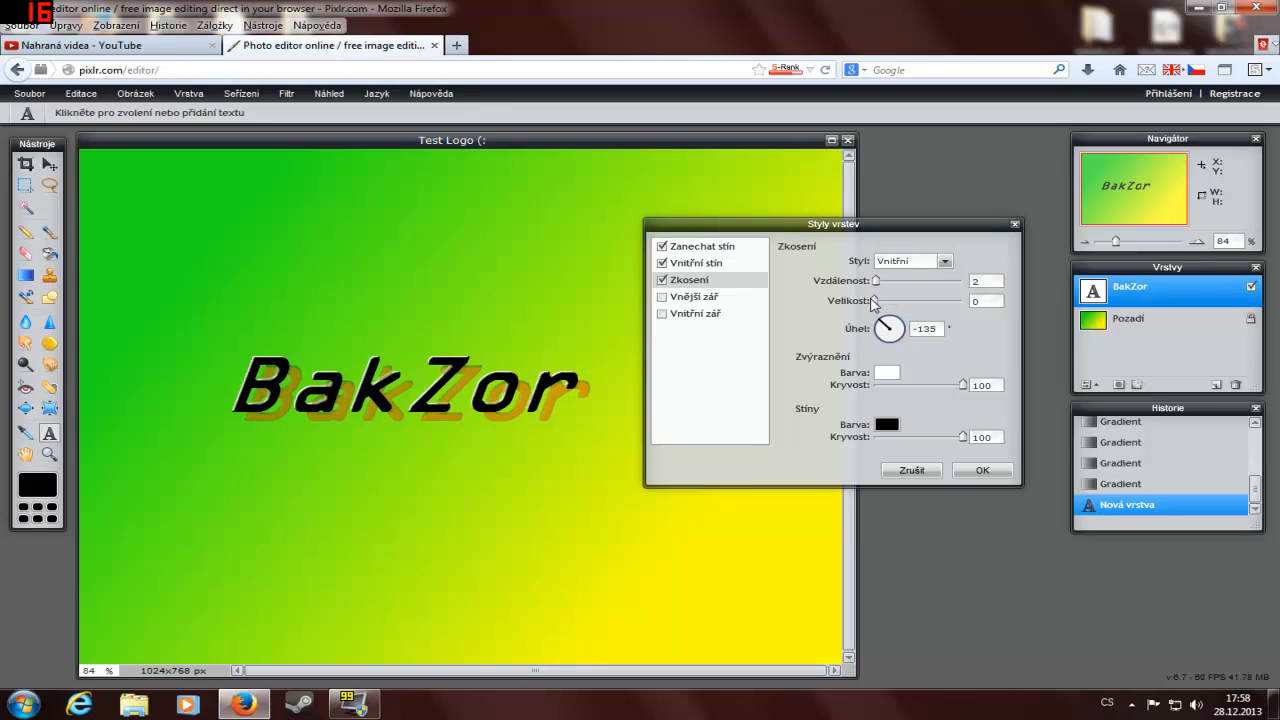
pyautogui.click(944, 261)
pyautogui.click(944, 261)
# Step: Set the bevel's highlight colour to red ff0000
pyautogui.click(886, 373)
pyautogui.moveTo(757, 289); pyautogui.dragTo(818, 296)
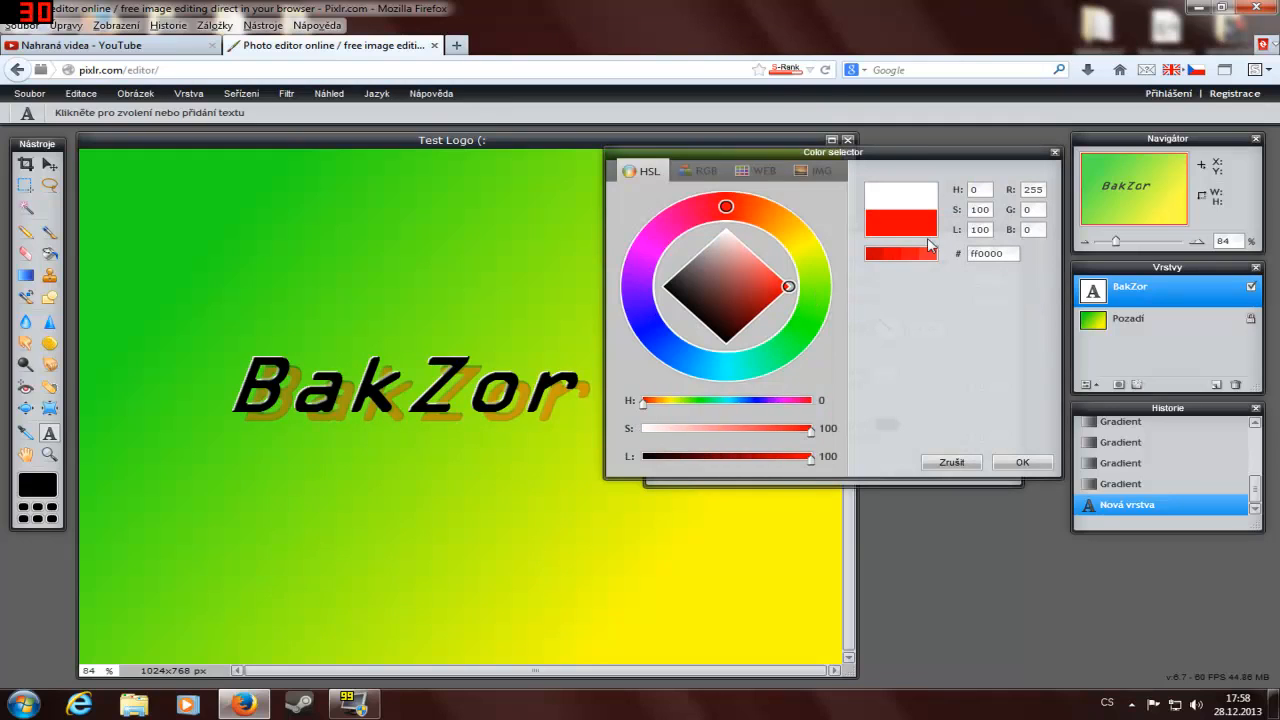
pyautogui.click(1010, 465)
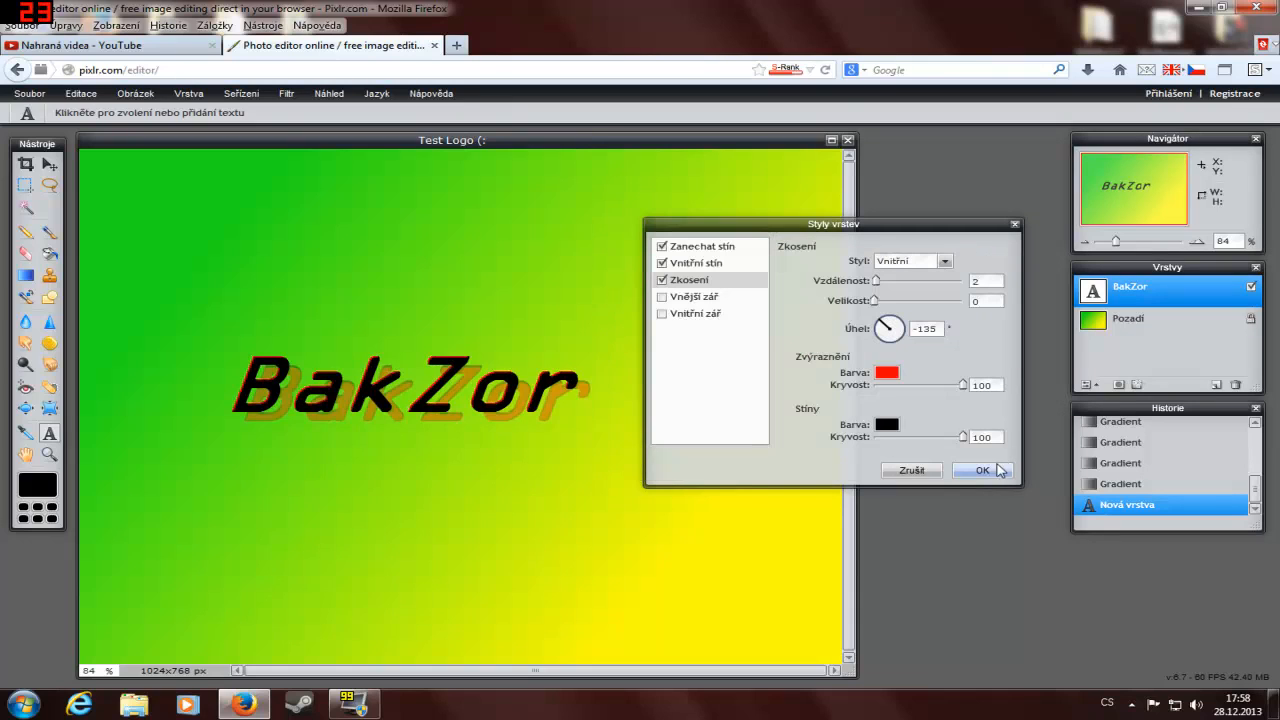
# Step: Enable the outer glow (Vnější zář) with opacity 100, hardness 5 and size 9, and apply the layer styles
pyautogui.click(672, 298)
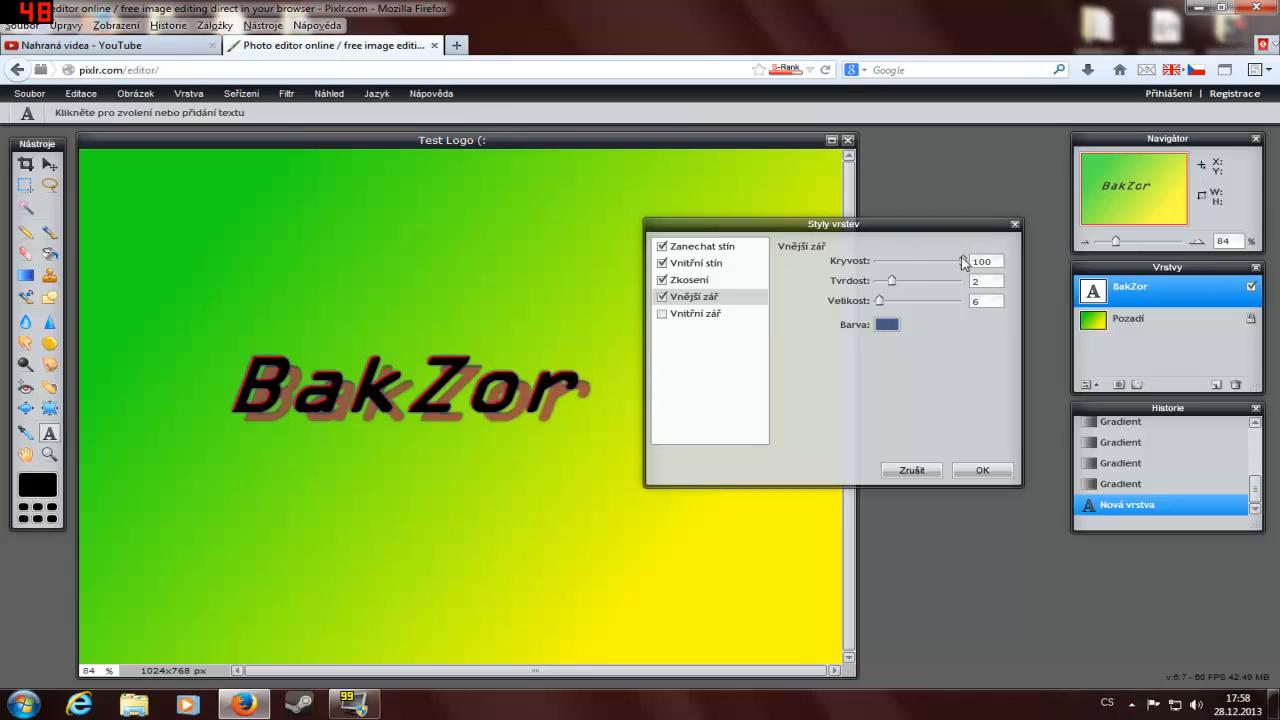
pyautogui.moveTo(963, 262); pyautogui.dragTo(990, 263)
pyautogui.moveTo(896, 284); pyautogui.dragTo(884, 312)
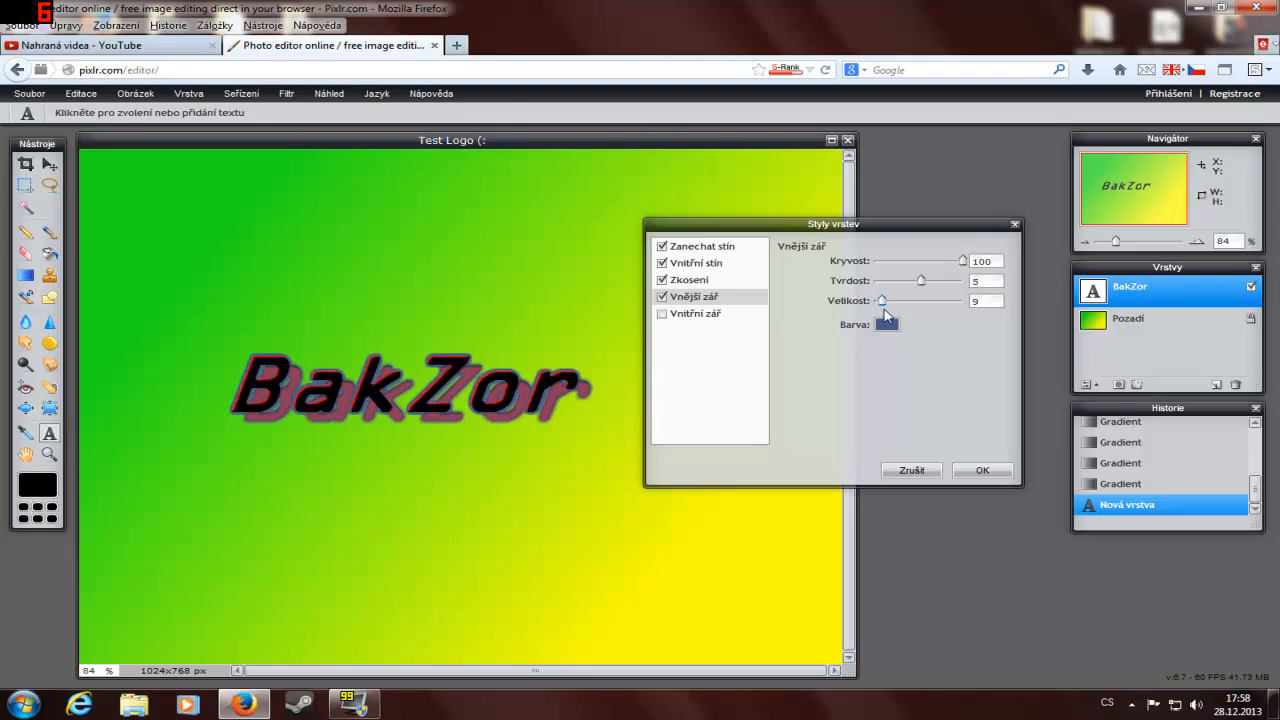
pyautogui.click(968, 470)
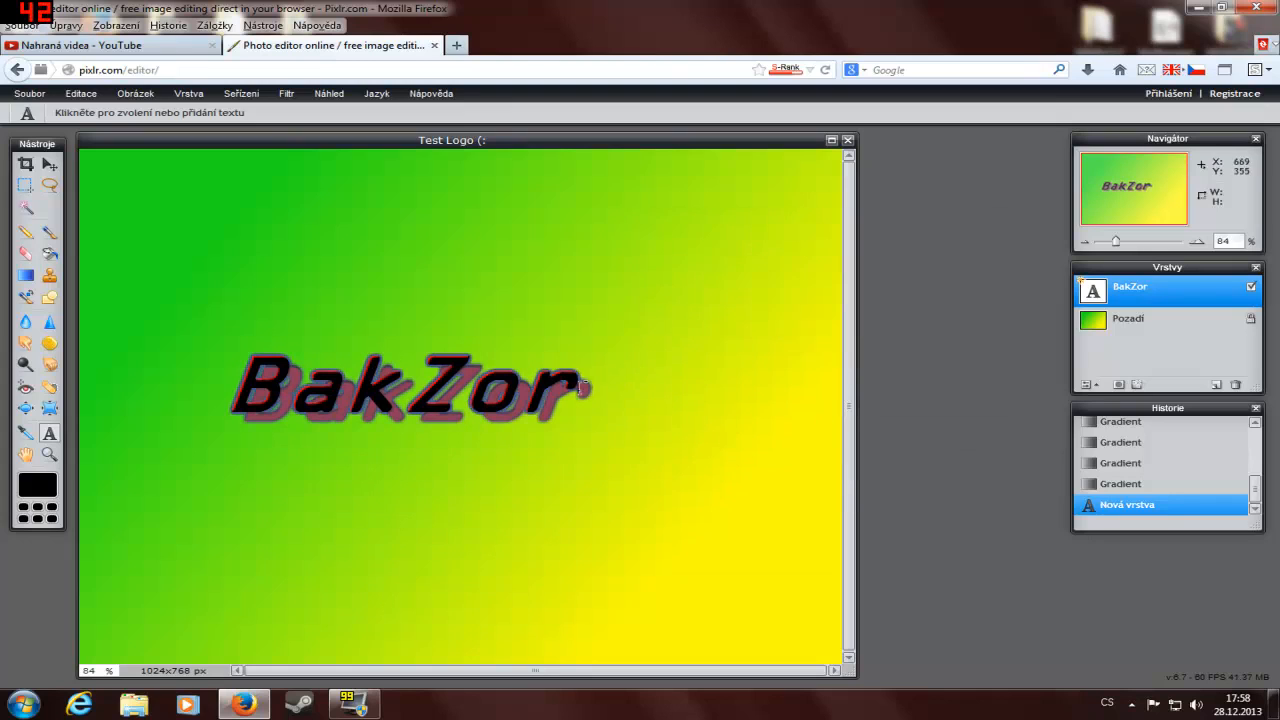
# Step: Reopen the "BakZor" layer's styles and apply an inner glow (Vnitřní zář) with its default settings
pyautogui.rightClick(1153, 287)
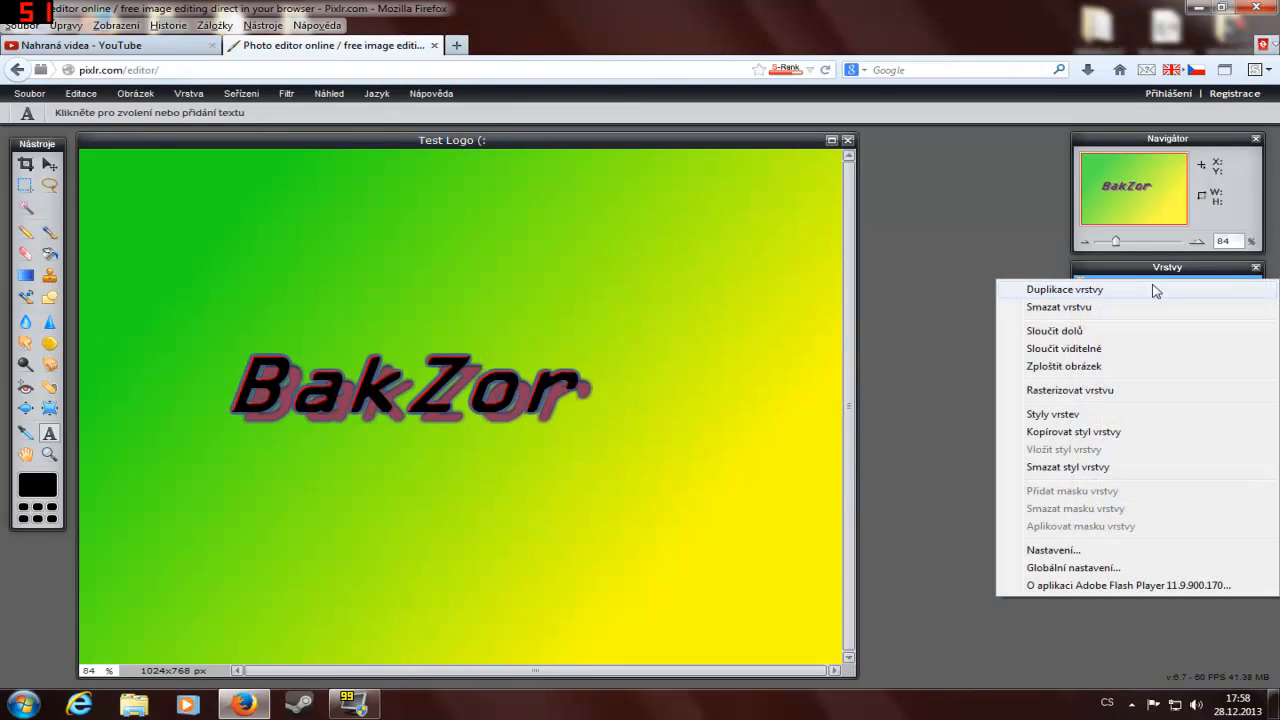
pyautogui.click(1153, 277)
pyautogui.rightClick(1151, 286)
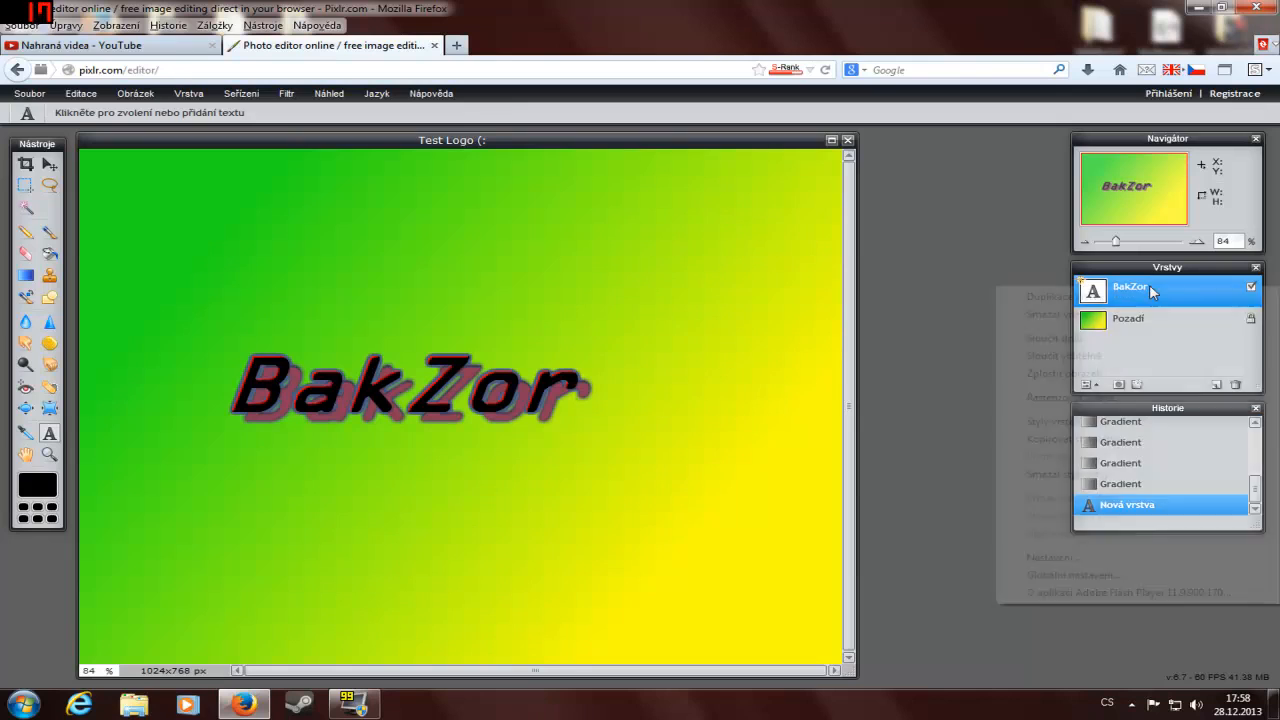
pyautogui.click(1020, 421)
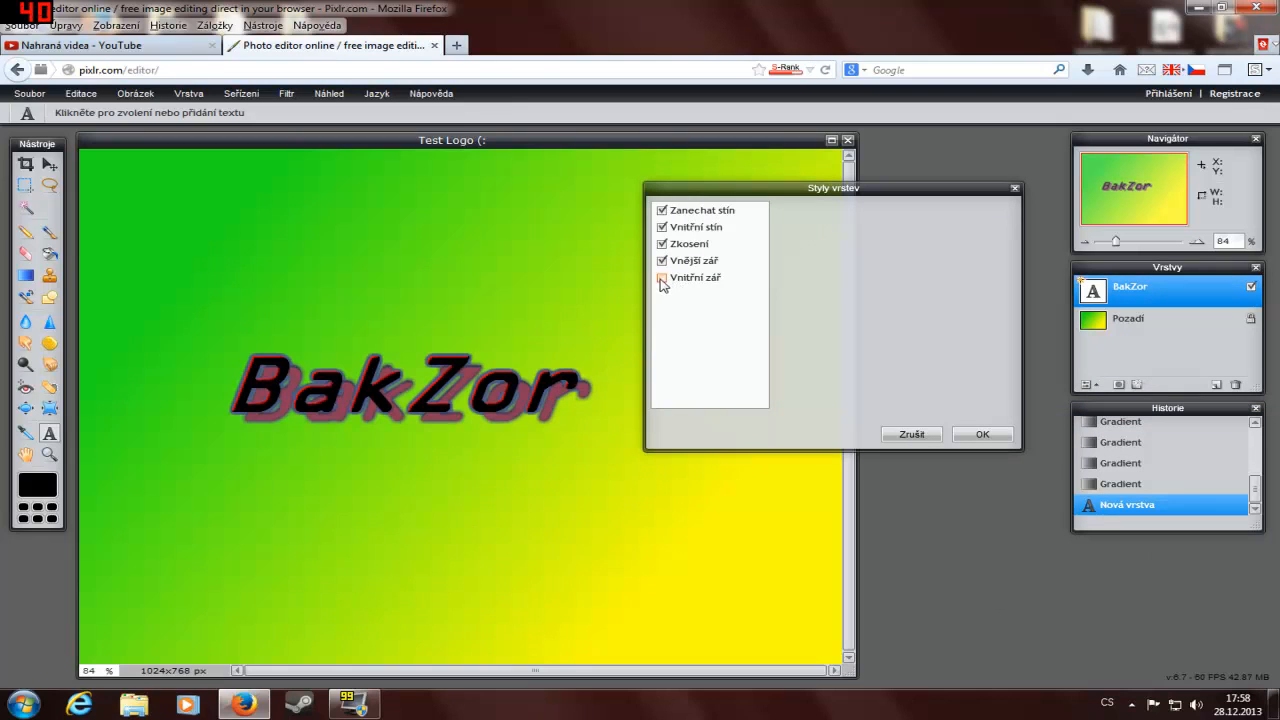
pyautogui.click(690, 280)
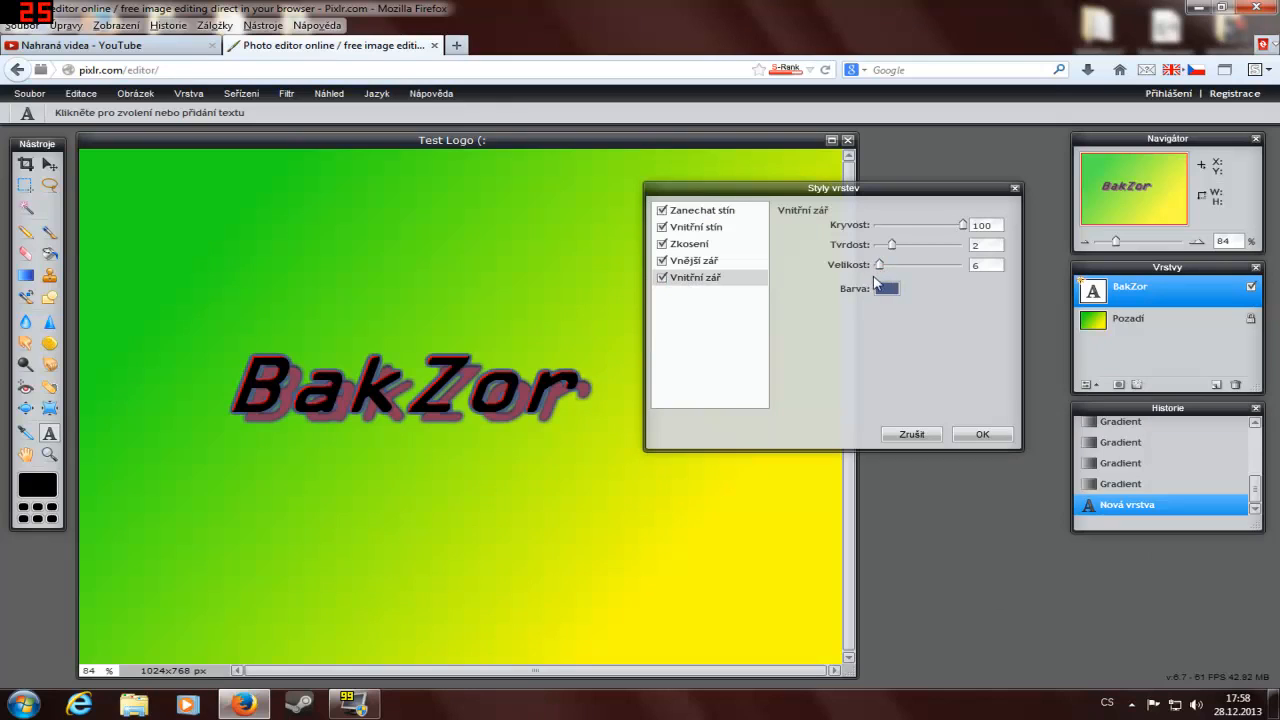
pyautogui.click(981, 436)
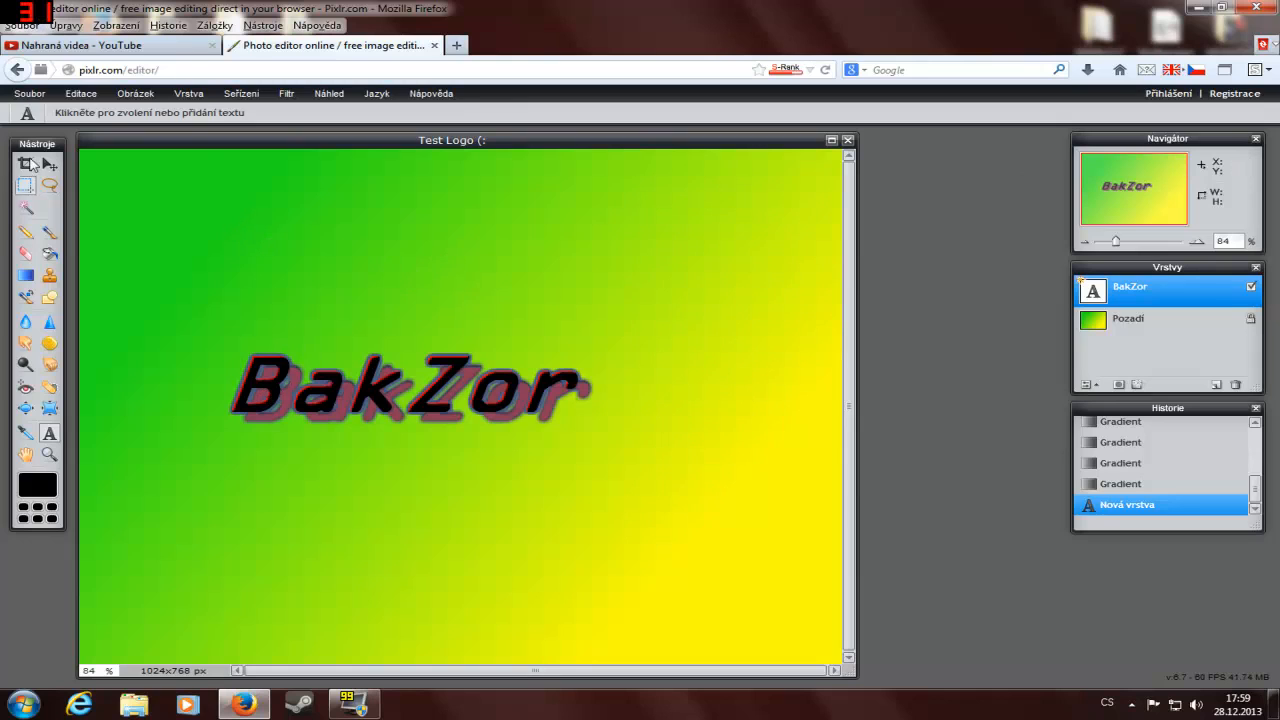
# Step: Try to save the image to the computer as "Test Logo (:" in JPEG format at quality 100
pyautogui.click(30, 94)
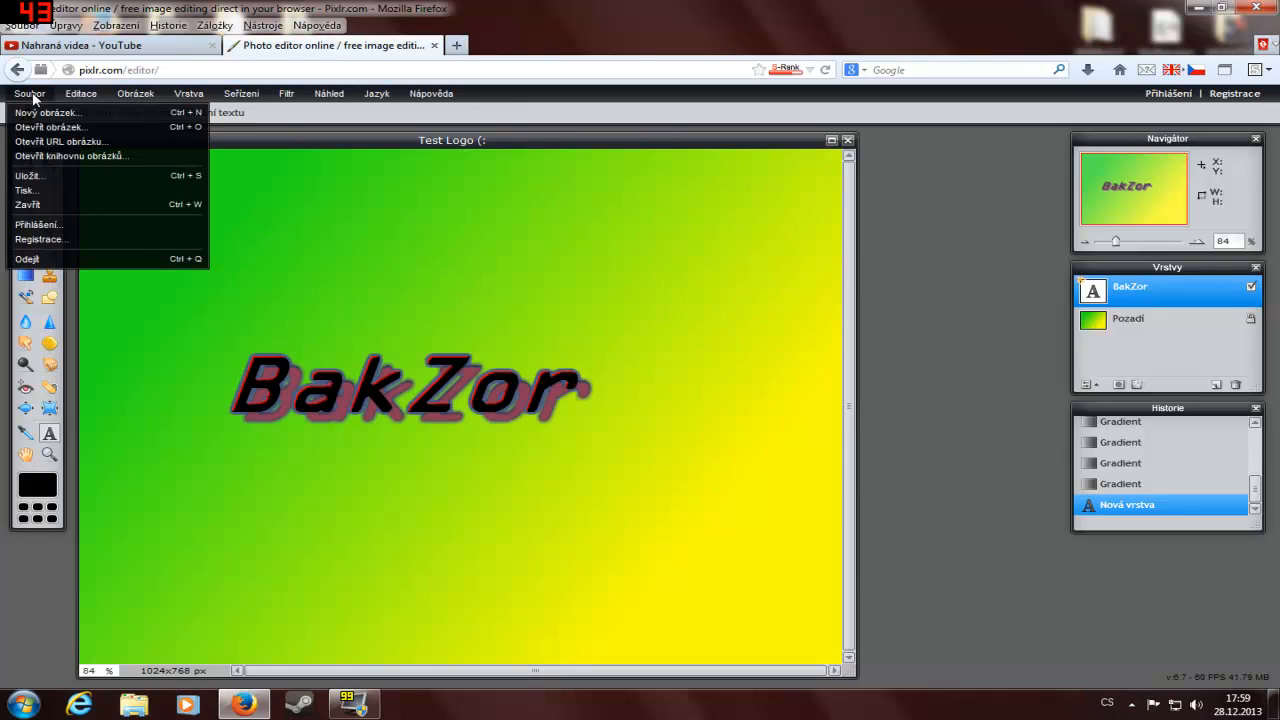
pyautogui.click(46, 177)
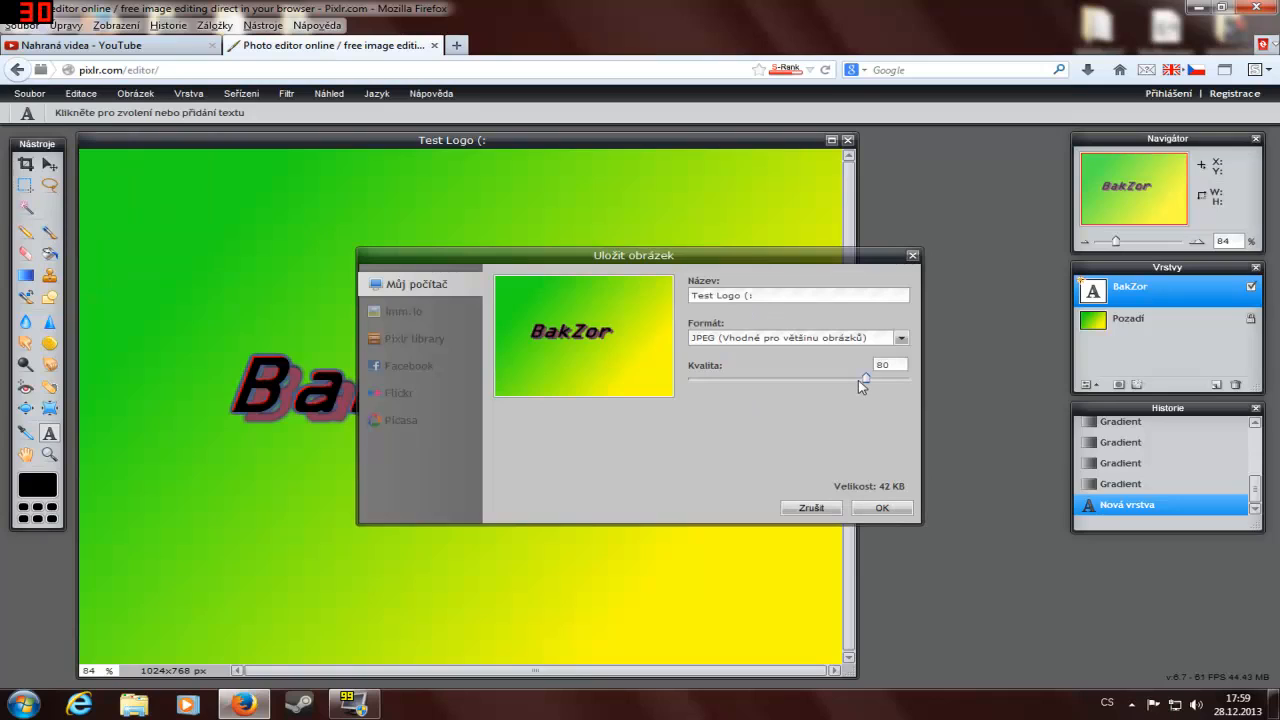
pyautogui.moveTo(866, 379); pyautogui.dragTo(954, 376)
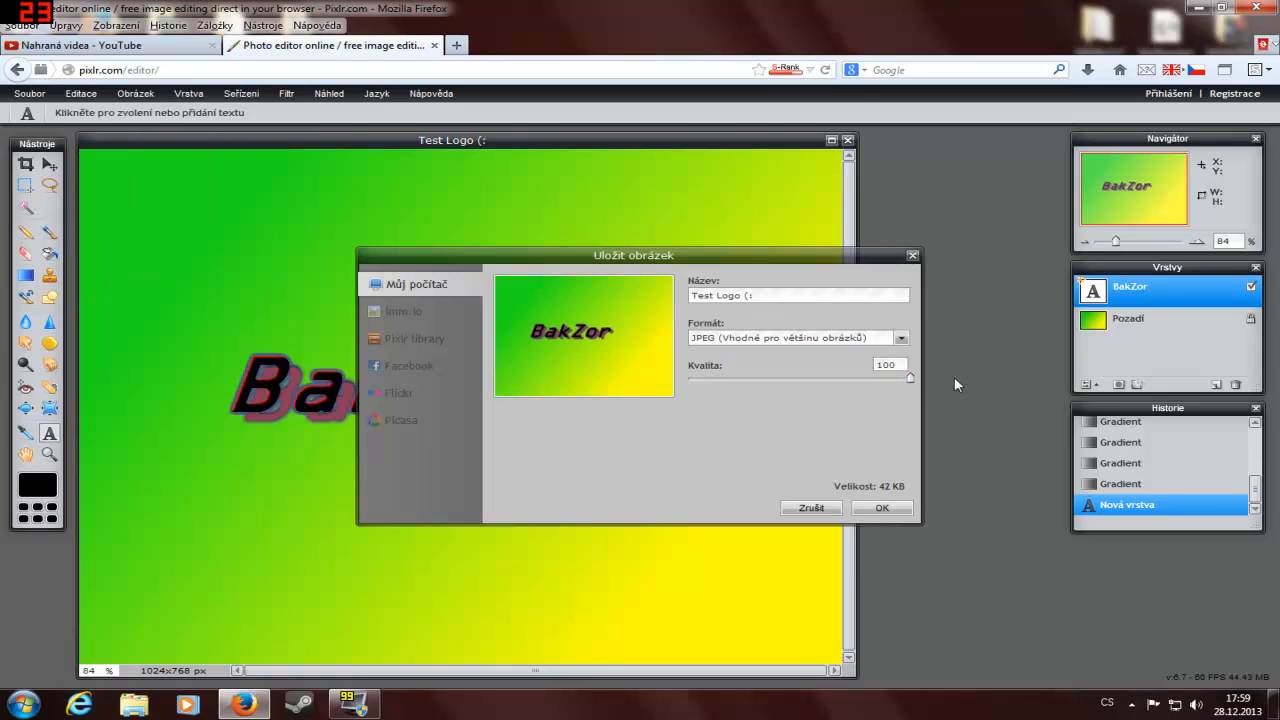
pyautogui.click(900, 339)
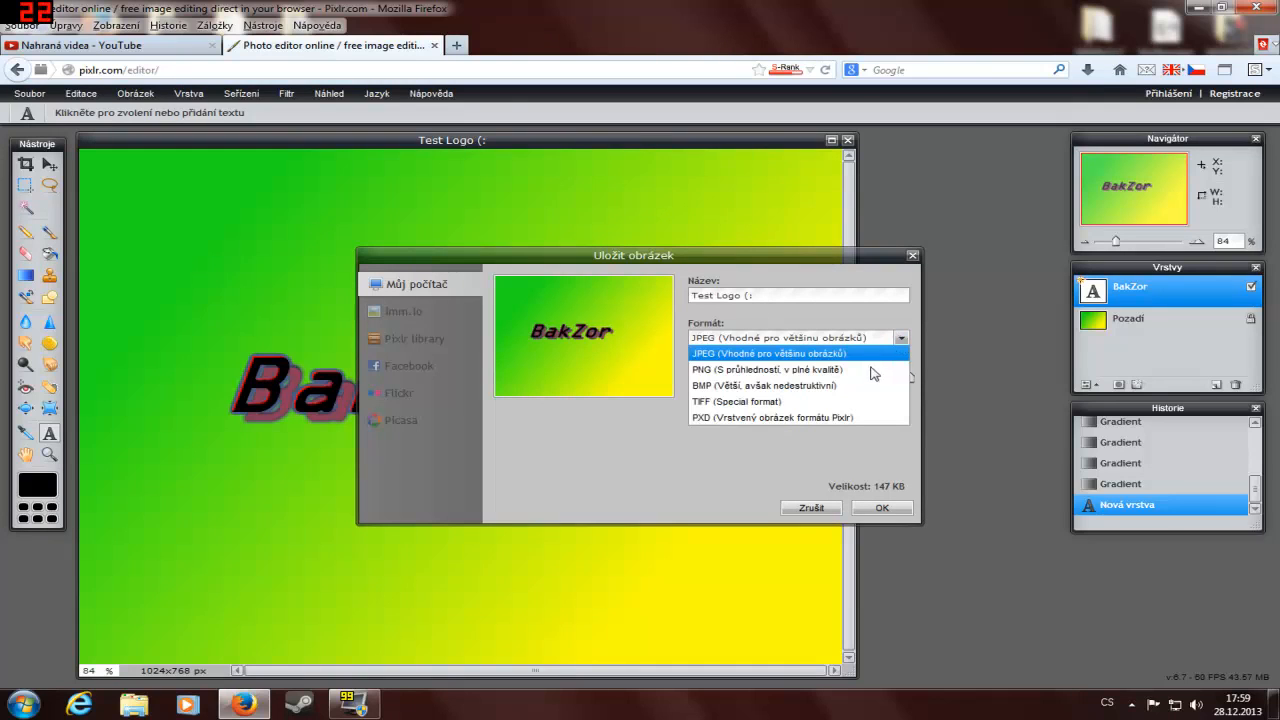
pyautogui.click(850, 354)
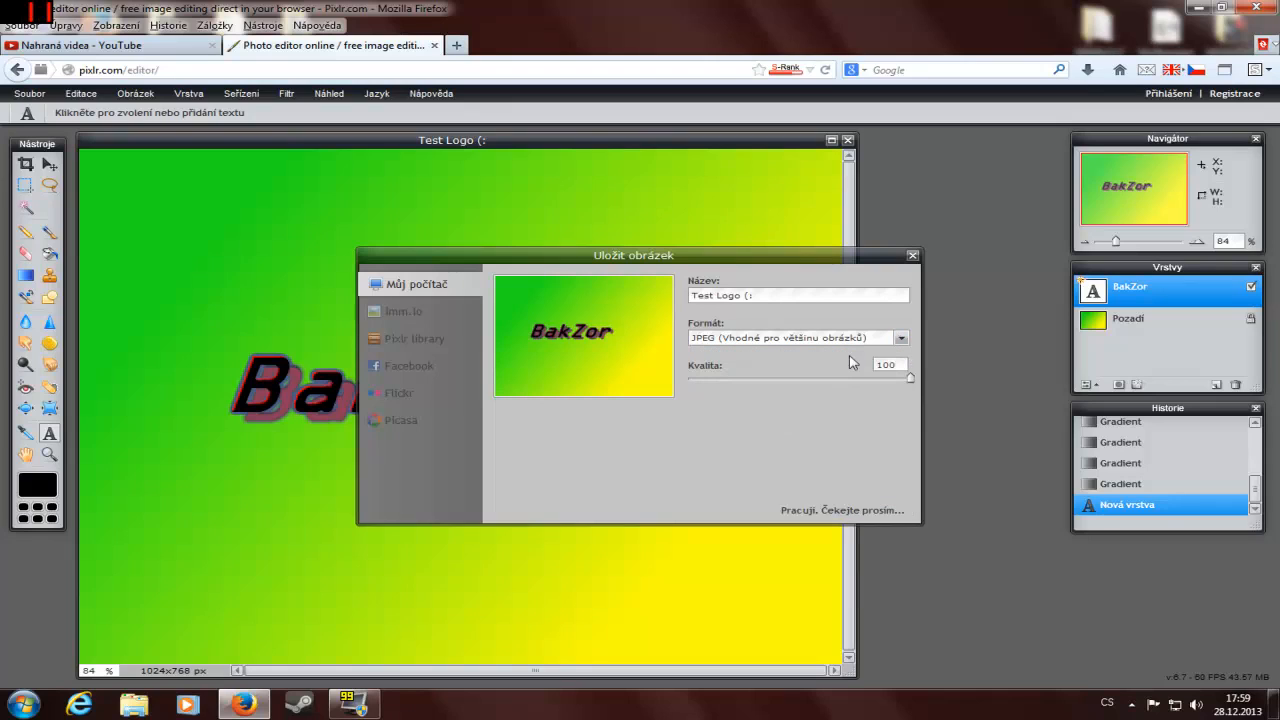
pyautogui.click(874, 340)
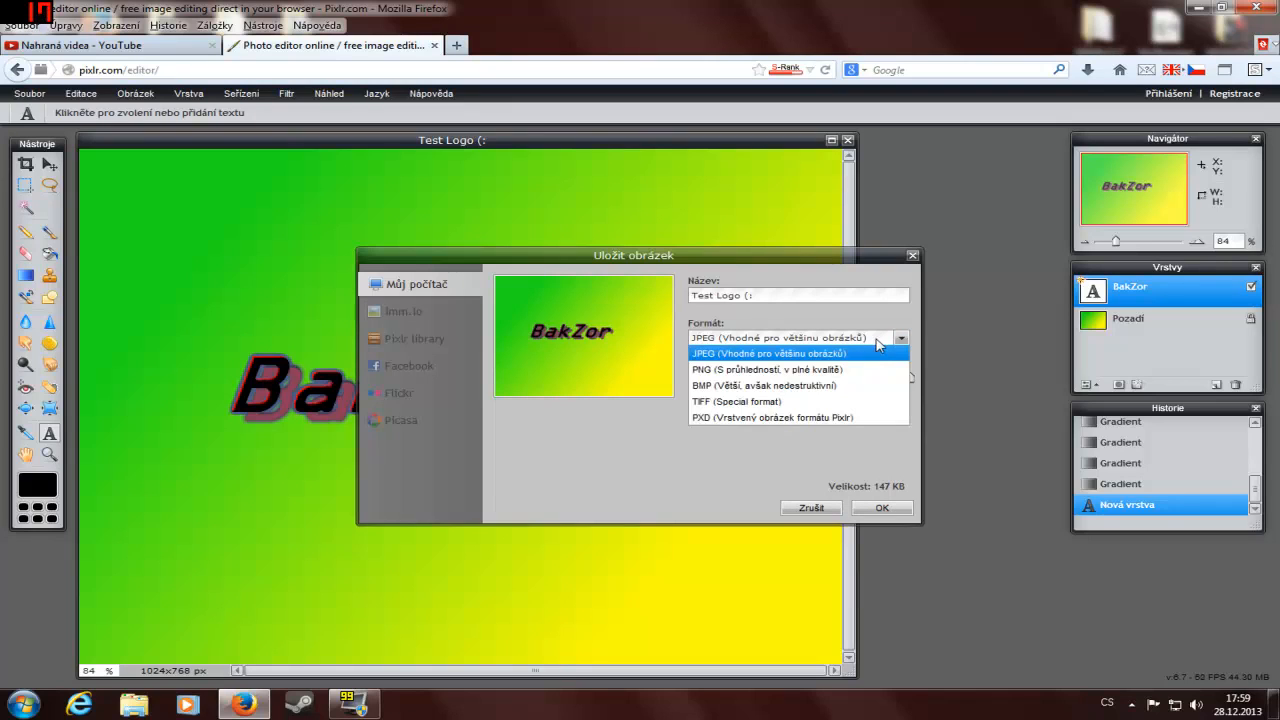
pyautogui.click(889, 341)
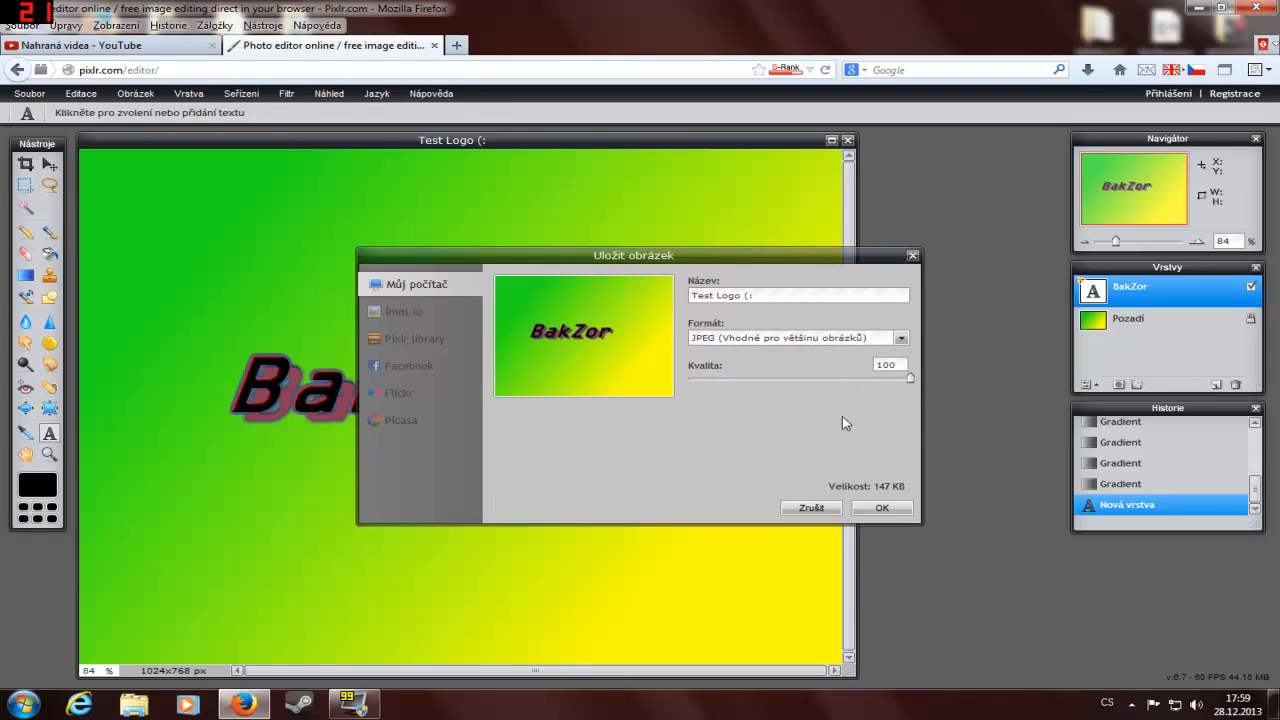
pyautogui.click(880, 509)
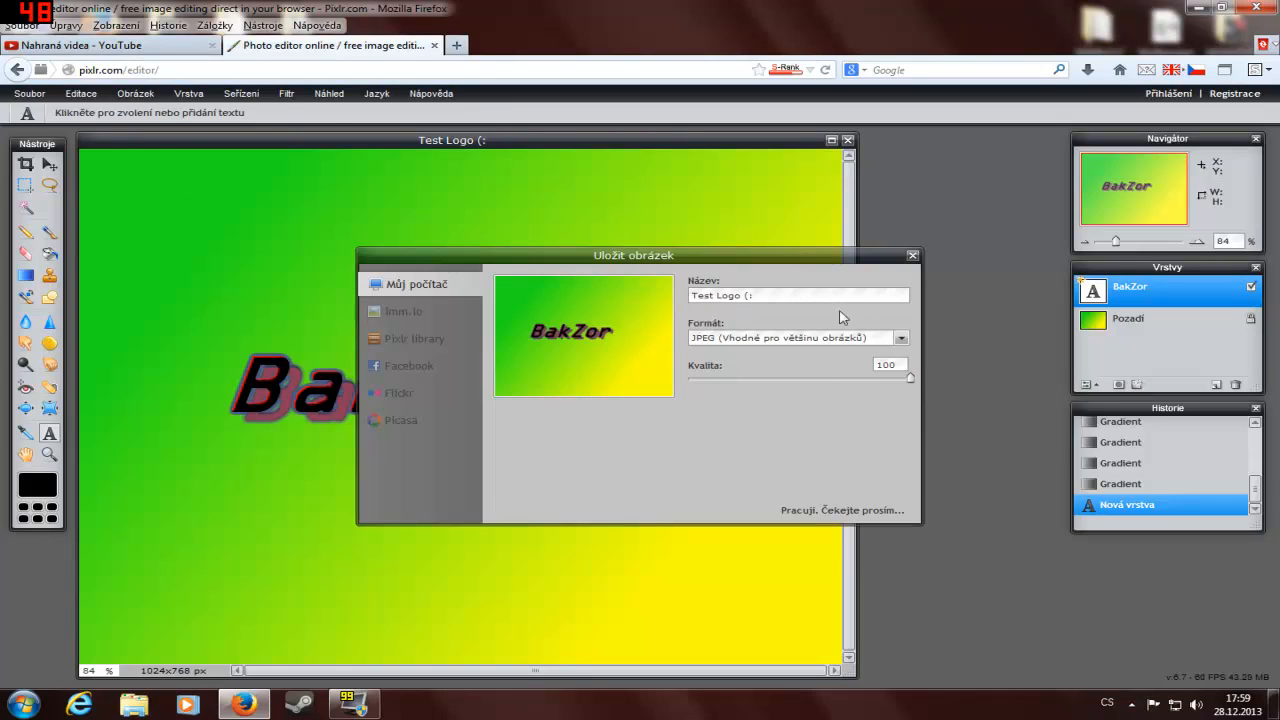
pyautogui.click(912, 258)
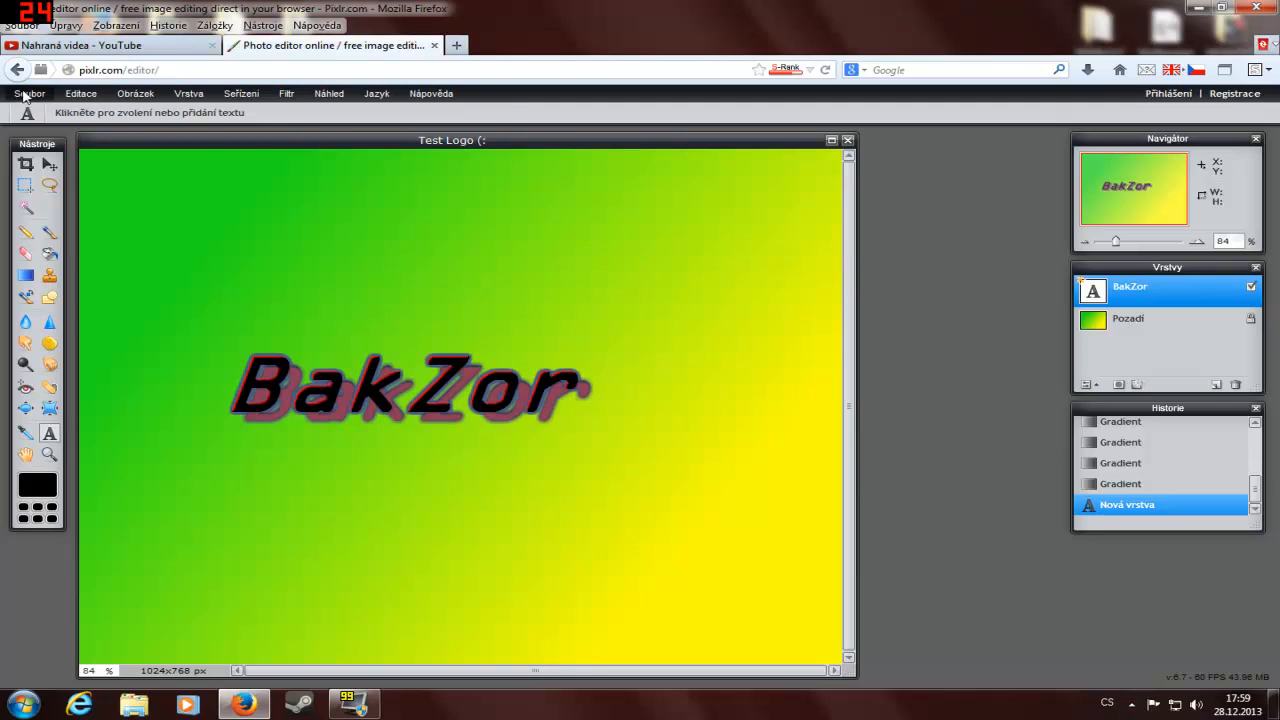
# Step: Try again to save "Test Logo (:" to the computer as a JPEG, at quality 80
pyautogui.click(29, 94)
pyautogui.click(72, 173)
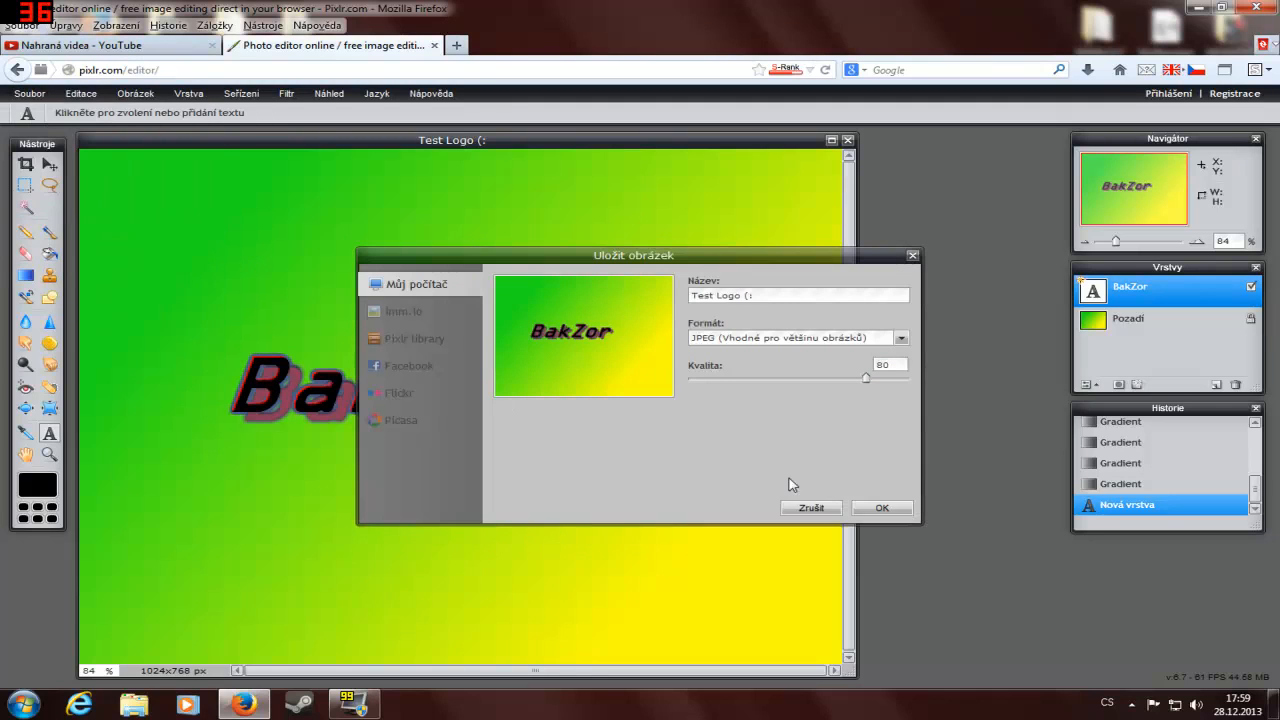
pyautogui.click(876, 510)
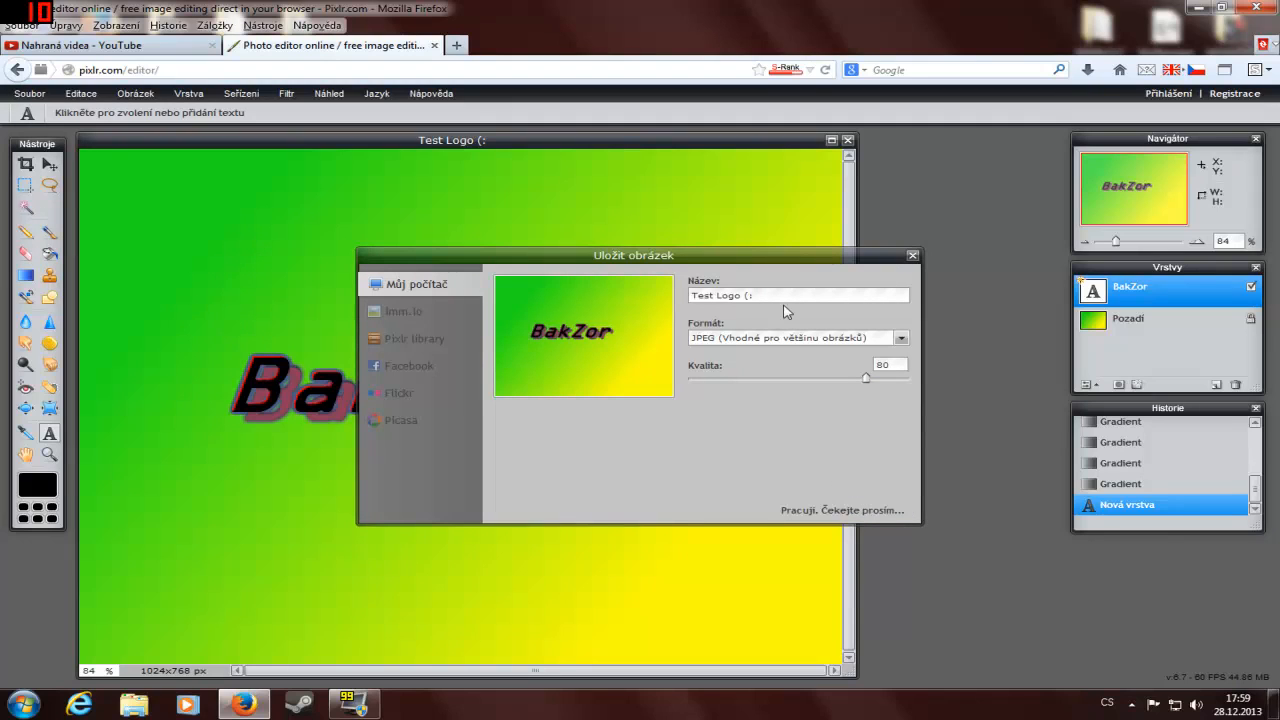
pyautogui.click(910, 256)
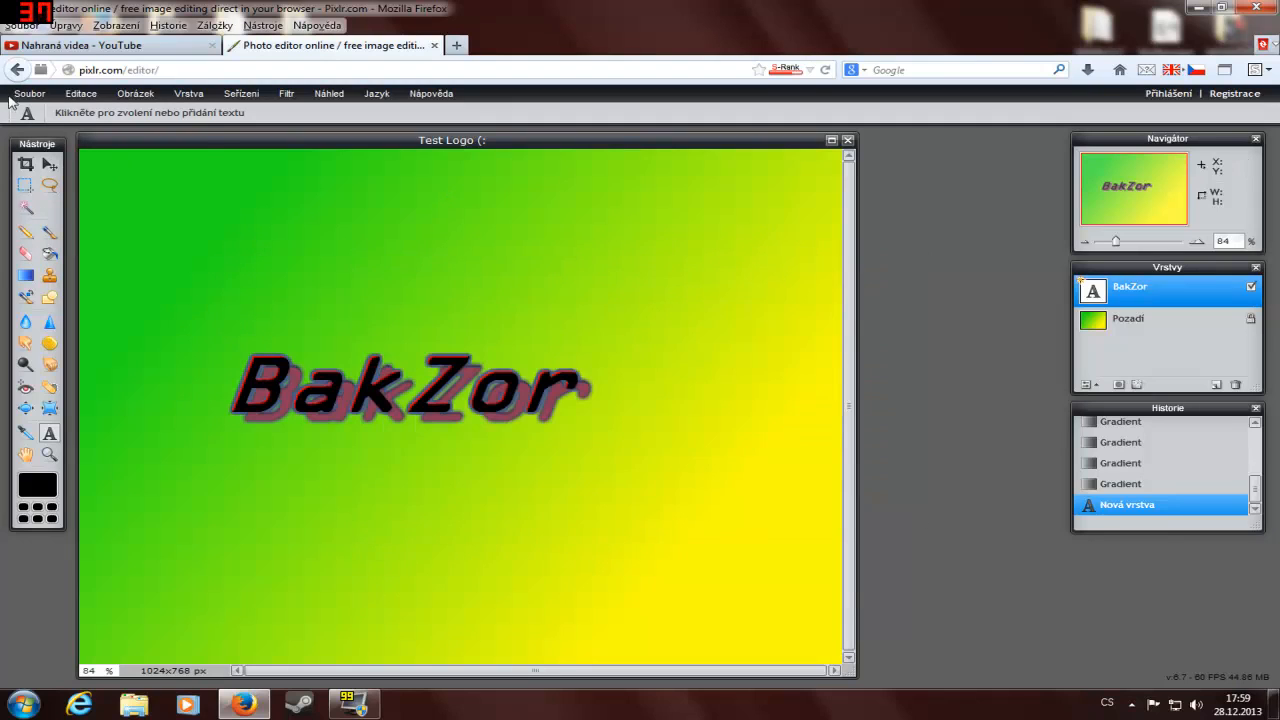
# Step: Save the image to the computer as "Test Logo" in JPEG format at quality 80
pyautogui.click(20, 96)
pyautogui.click(110, 176)
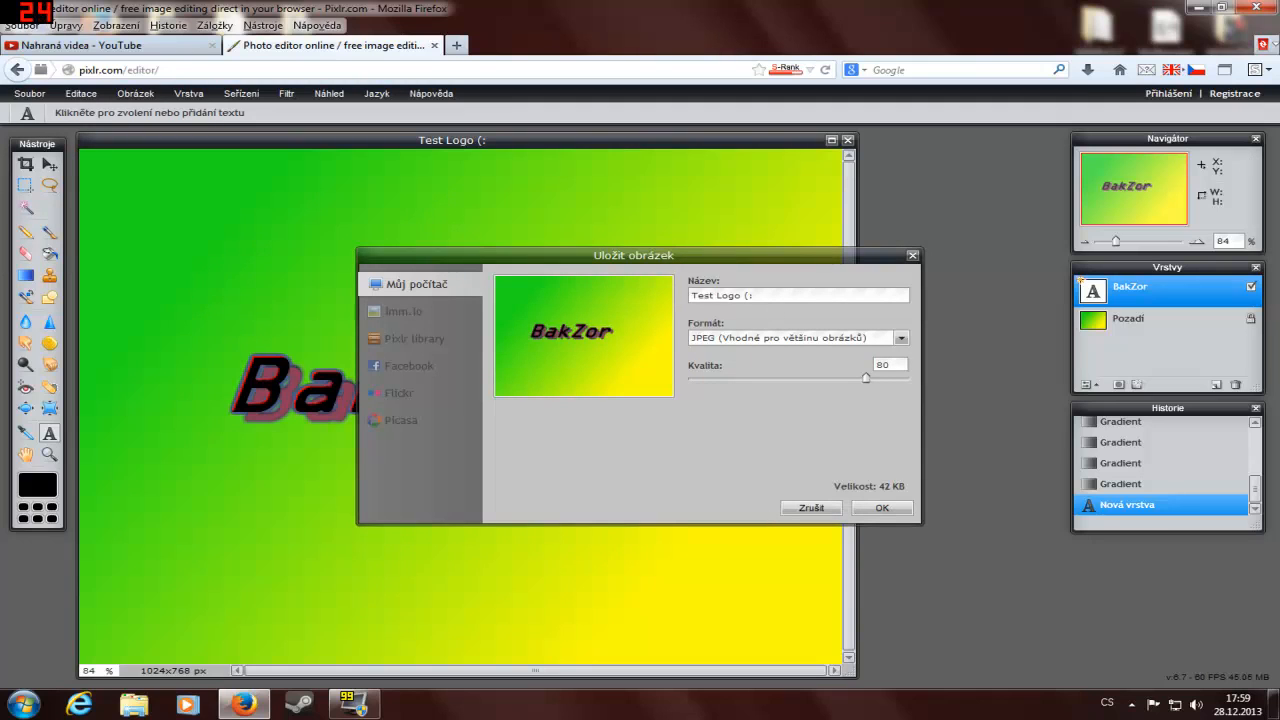
pyautogui.click(901, 513)
pyautogui.click(455, 316)
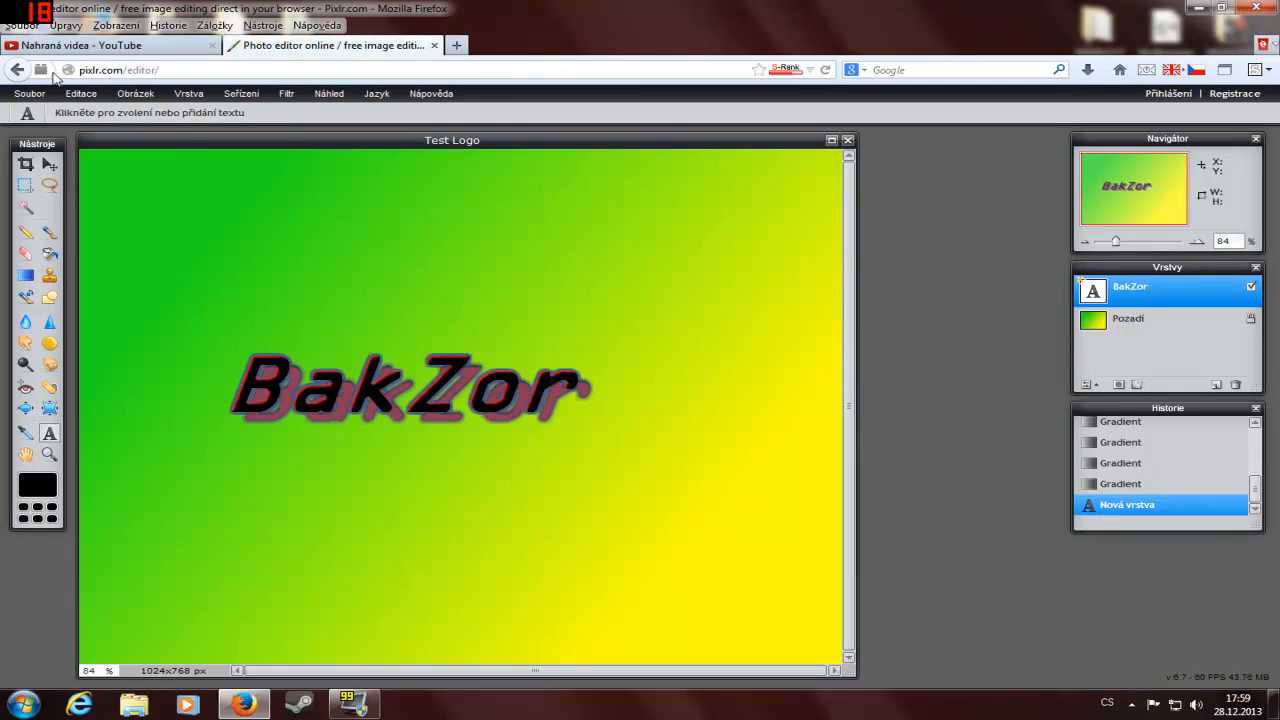
# Step: Go to the pixlr.com home page and launch Pixlr Express
pyautogui.moveTo(158, 70); pyautogui.dragTo(140, 70)
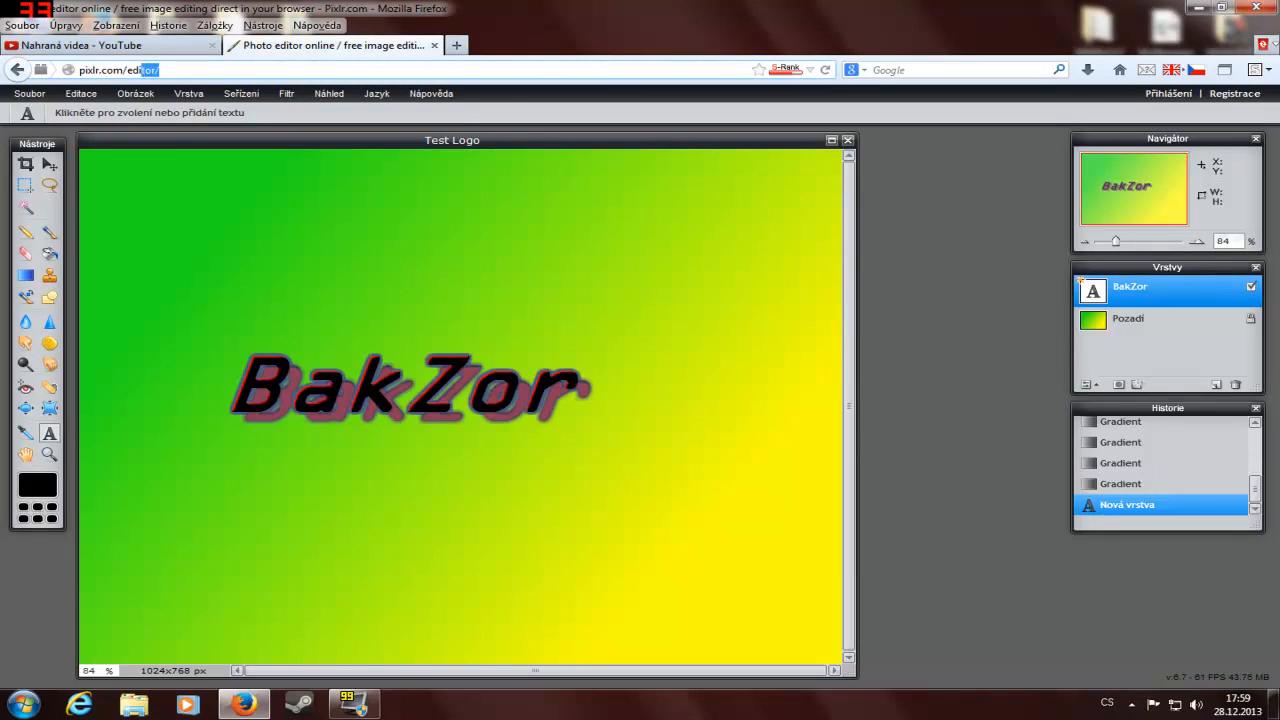
pyautogui.press('BackSpace')
pyautogui.press('Return')
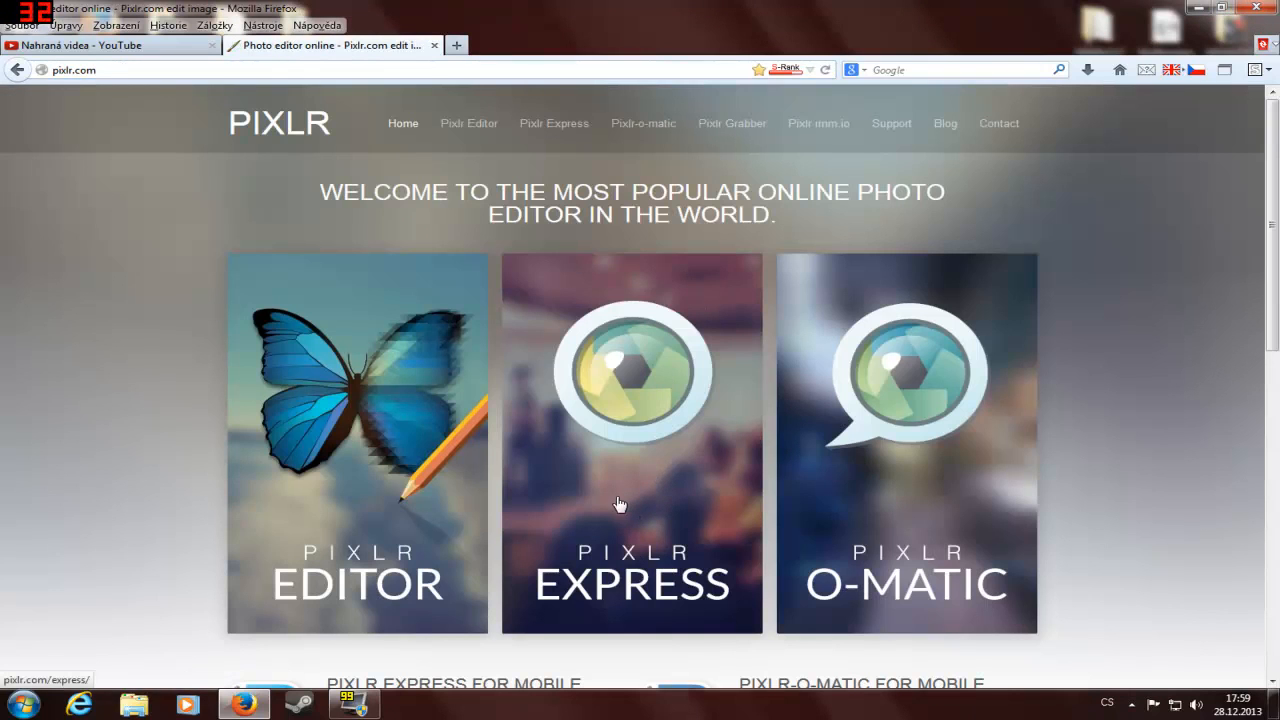
pyautogui.click(643, 448)
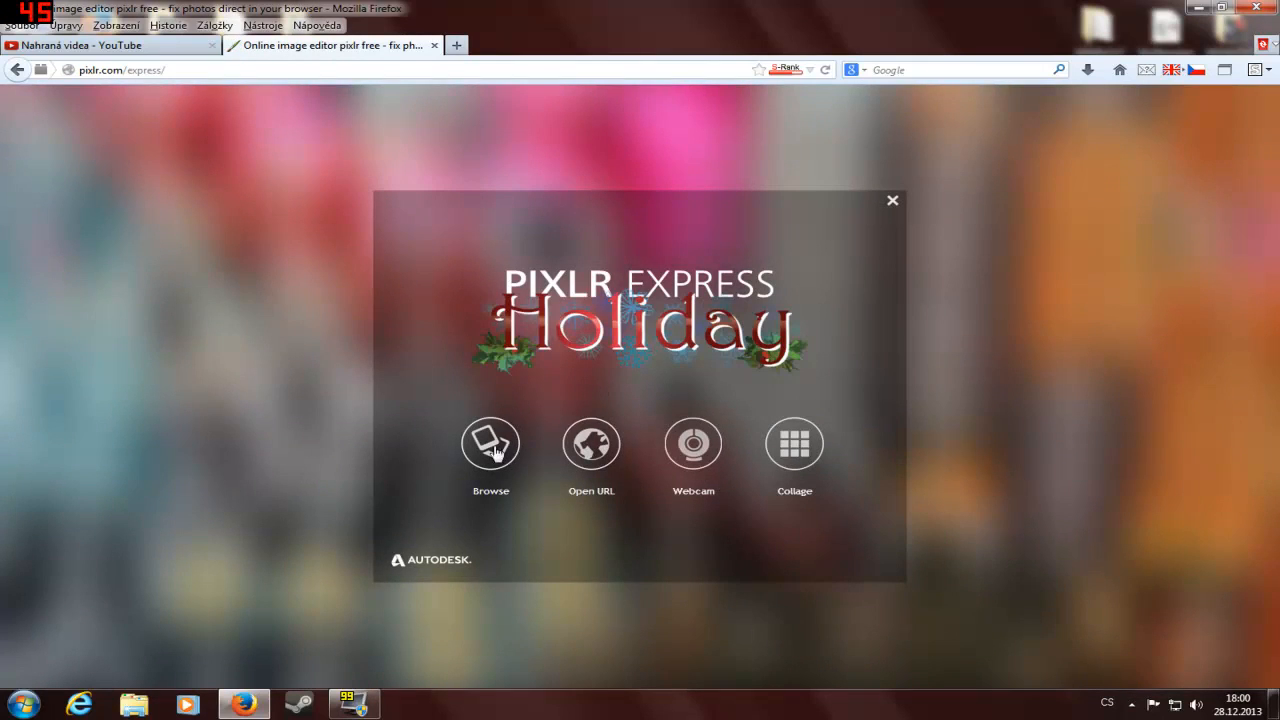
# Step: Open the saved BakZor logo image from the computer in Pixlr Express
pyautogui.click(489, 446)
pyautogui.moveTo(513, 140); pyautogui.dragTo(514, 272)
pyautogui.click(300, 312)
pyautogui.click(497, 376)
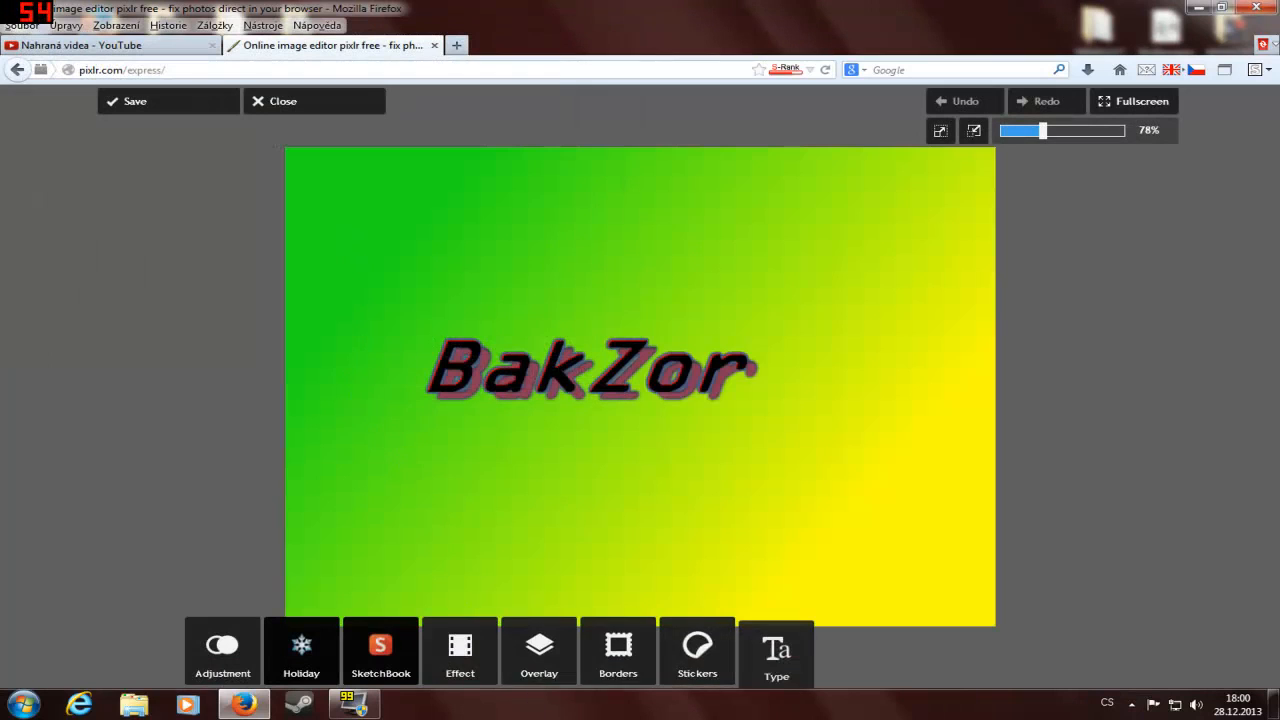
# Step: Open the Subtle effect set and apply it with amount 100, without choosing a specific effect
pyautogui.click(478, 664)
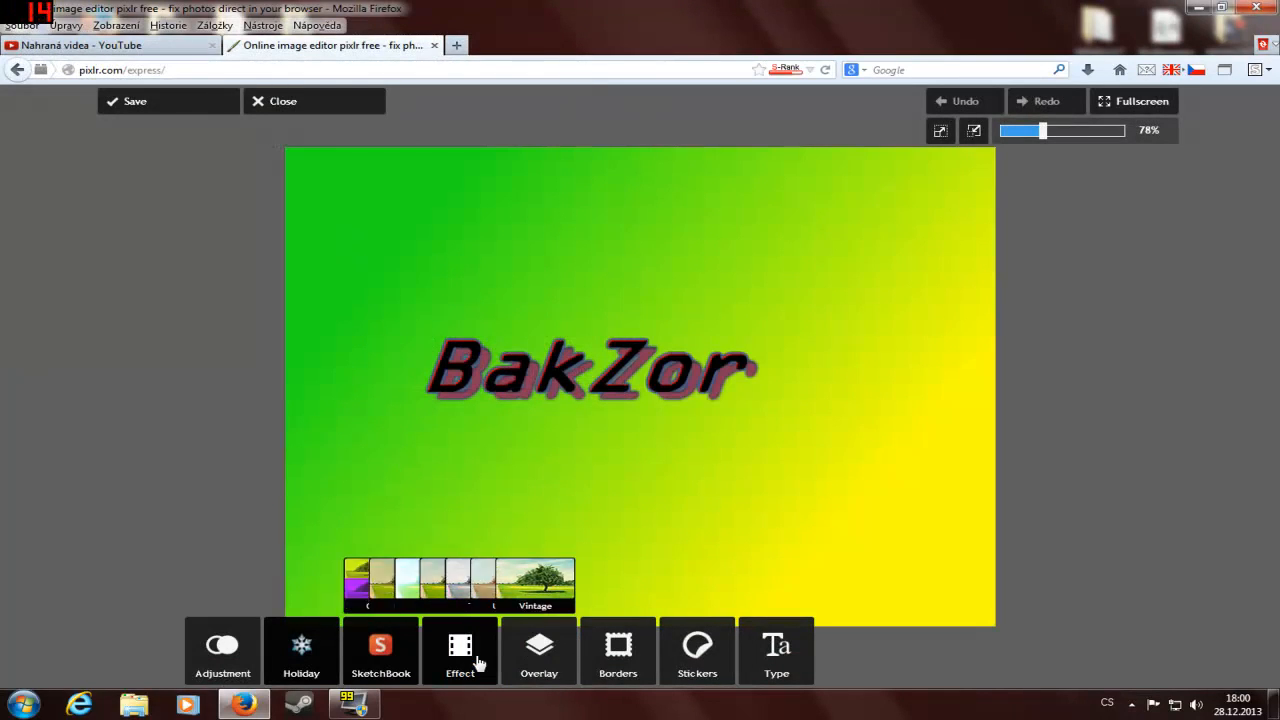
pyautogui.click(440, 597)
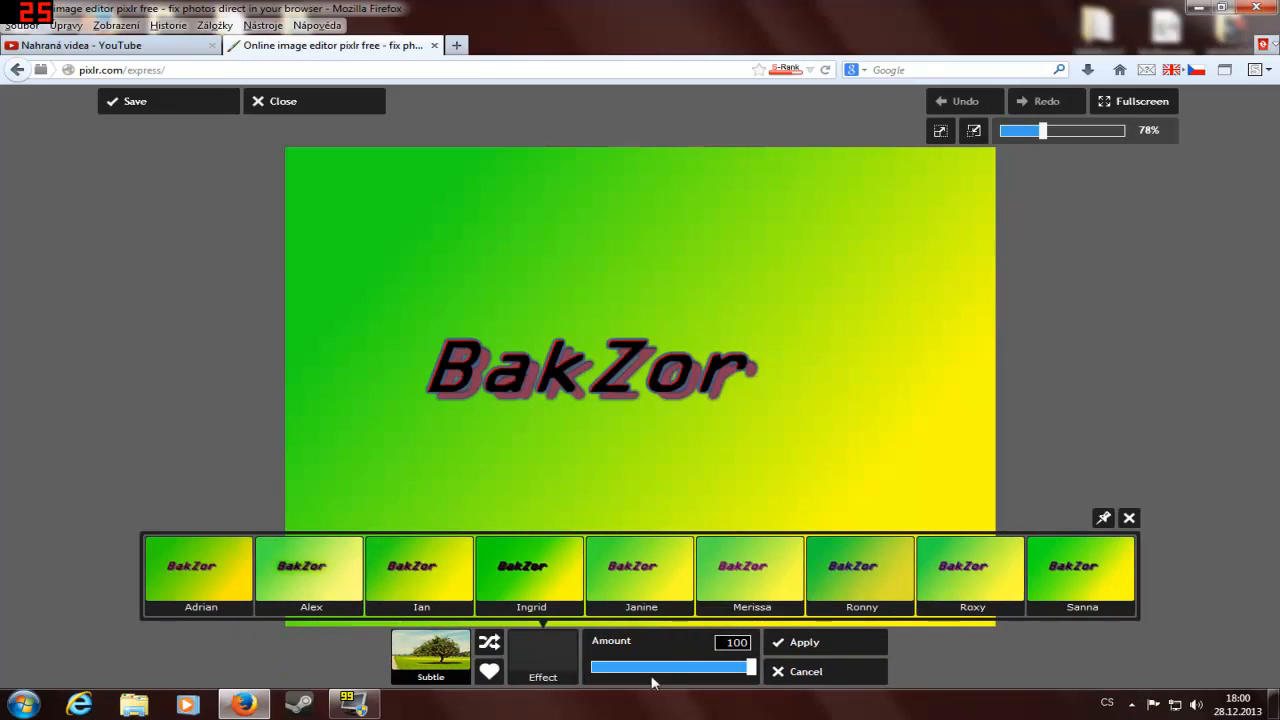
pyautogui.click(827, 655)
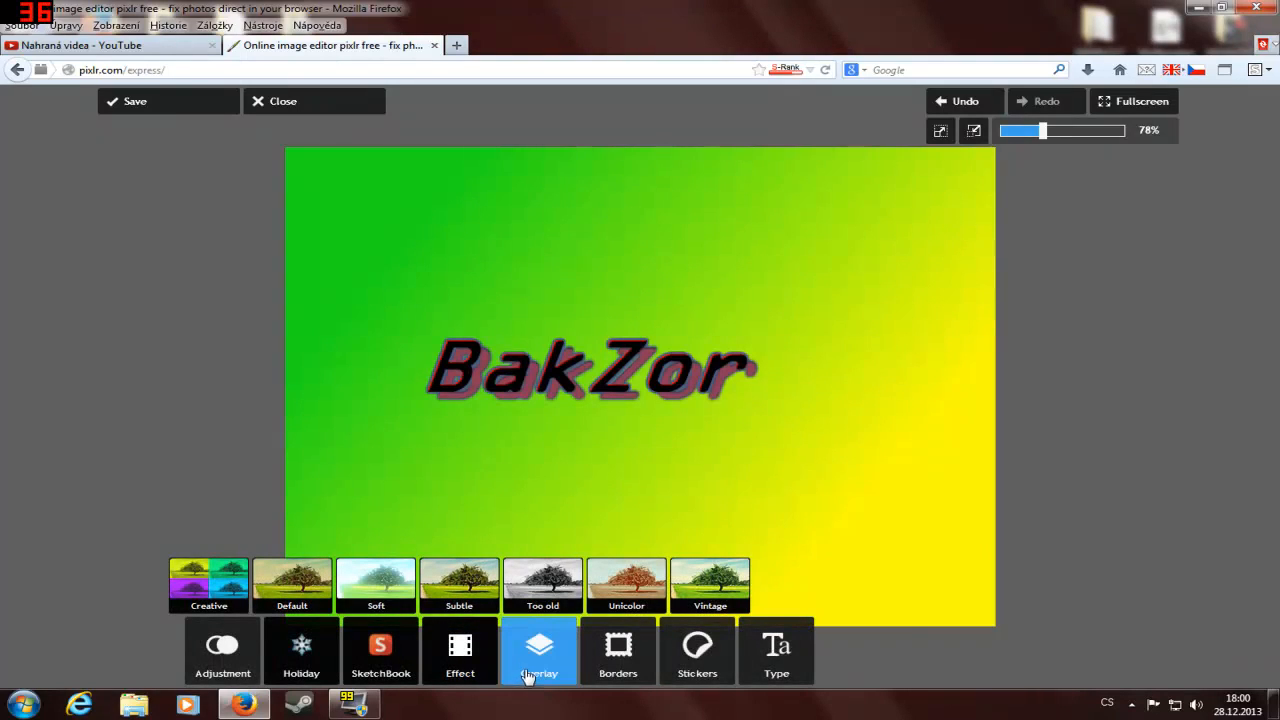
pyautogui.click(529, 680)
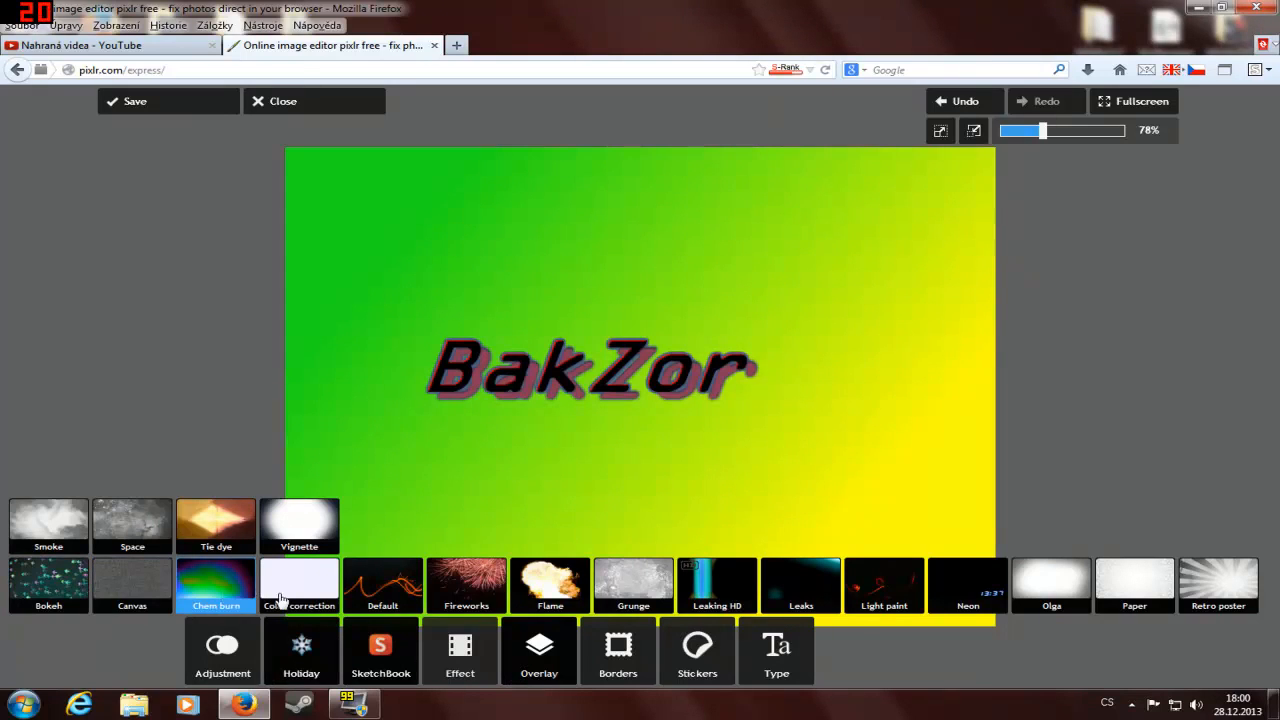
pyautogui.click(547, 582)
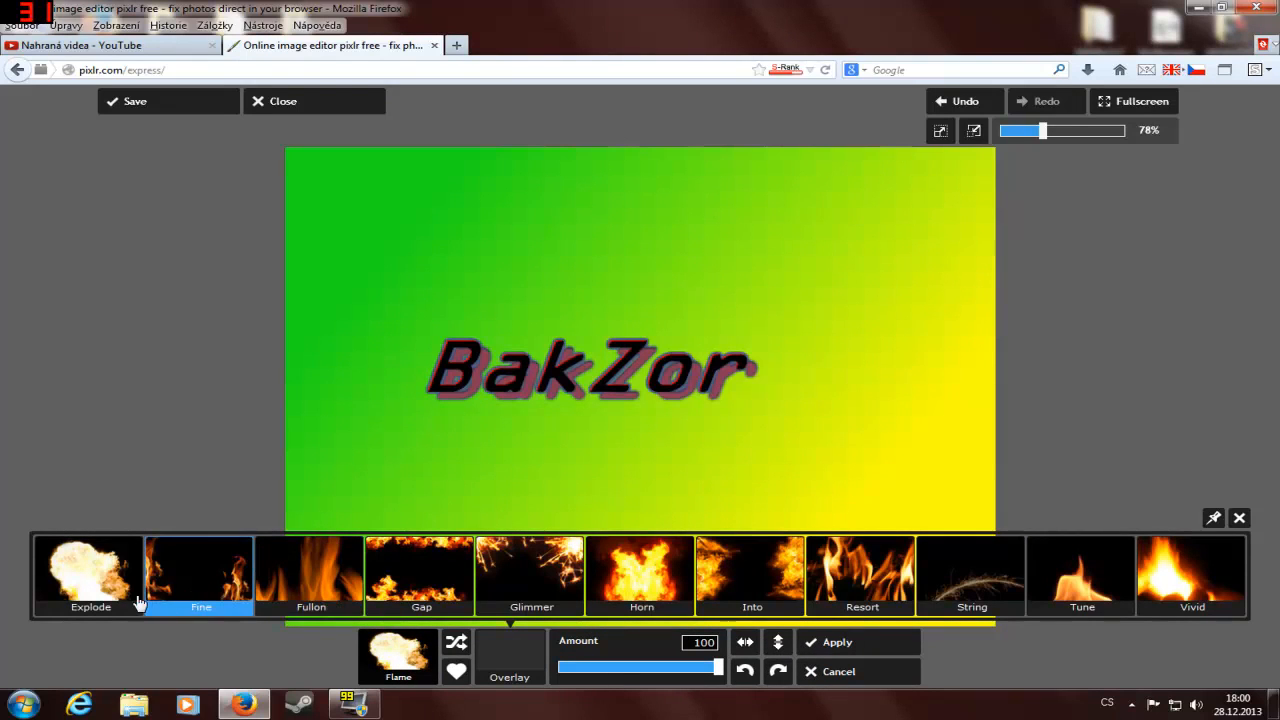
pyautogui.click(82, 588)
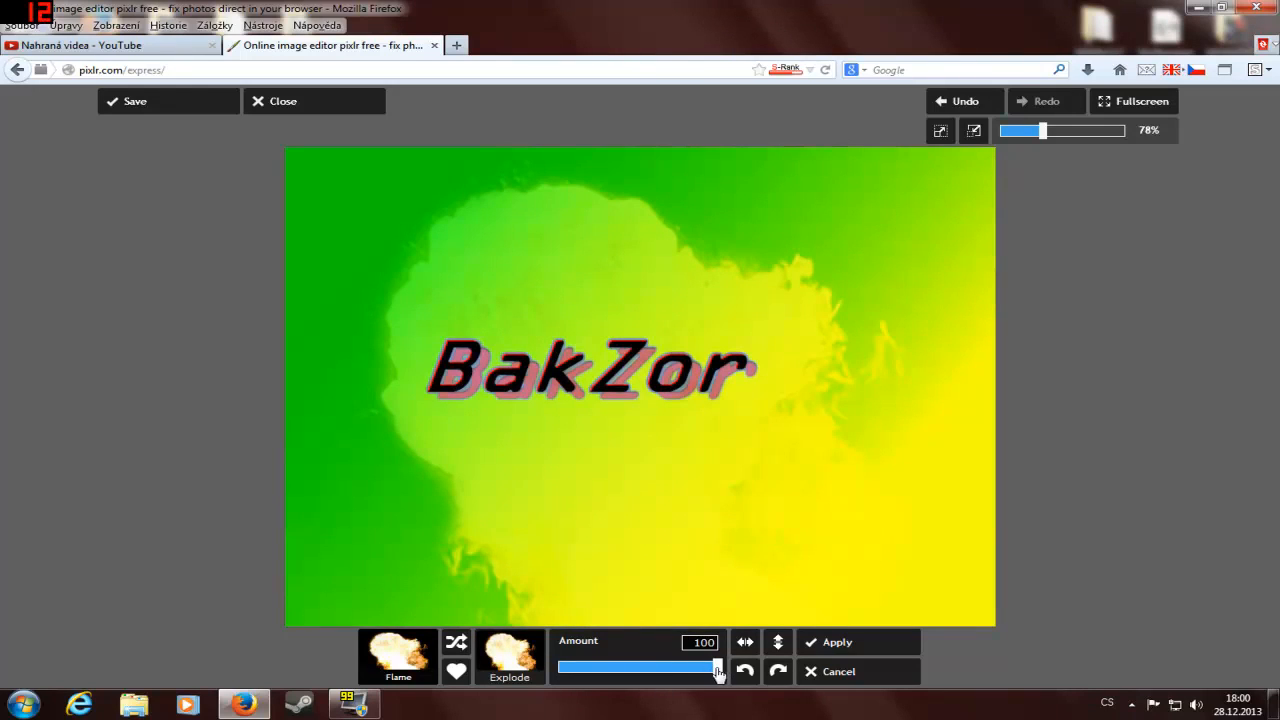
pyautogui.moveTo(718, 672); pyautogui.dragTo(677, 670)
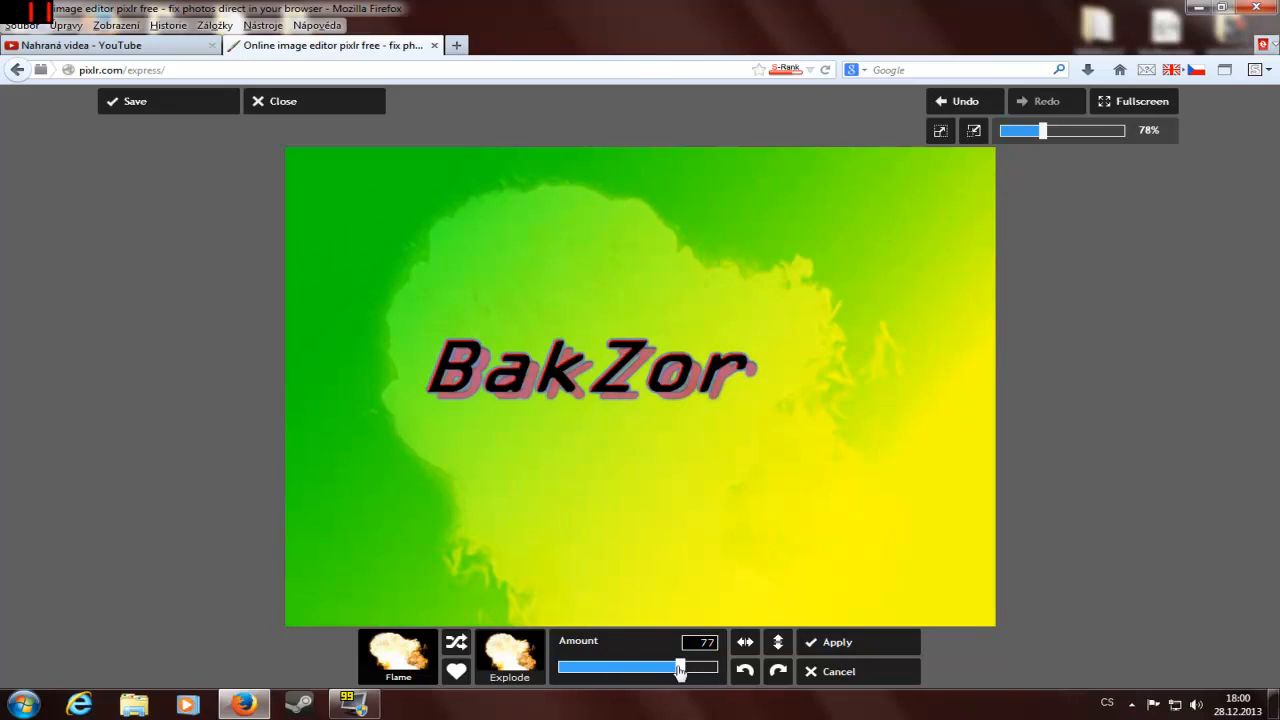
pyautogui.moveTo(628, 672)
pyautogui.mouseDown()
pyautogui.moveTo(560, 672)
pyautogui.moveTo(608, 670)
pyautogui.mouseUp()
pyautogui.click(745, 672)
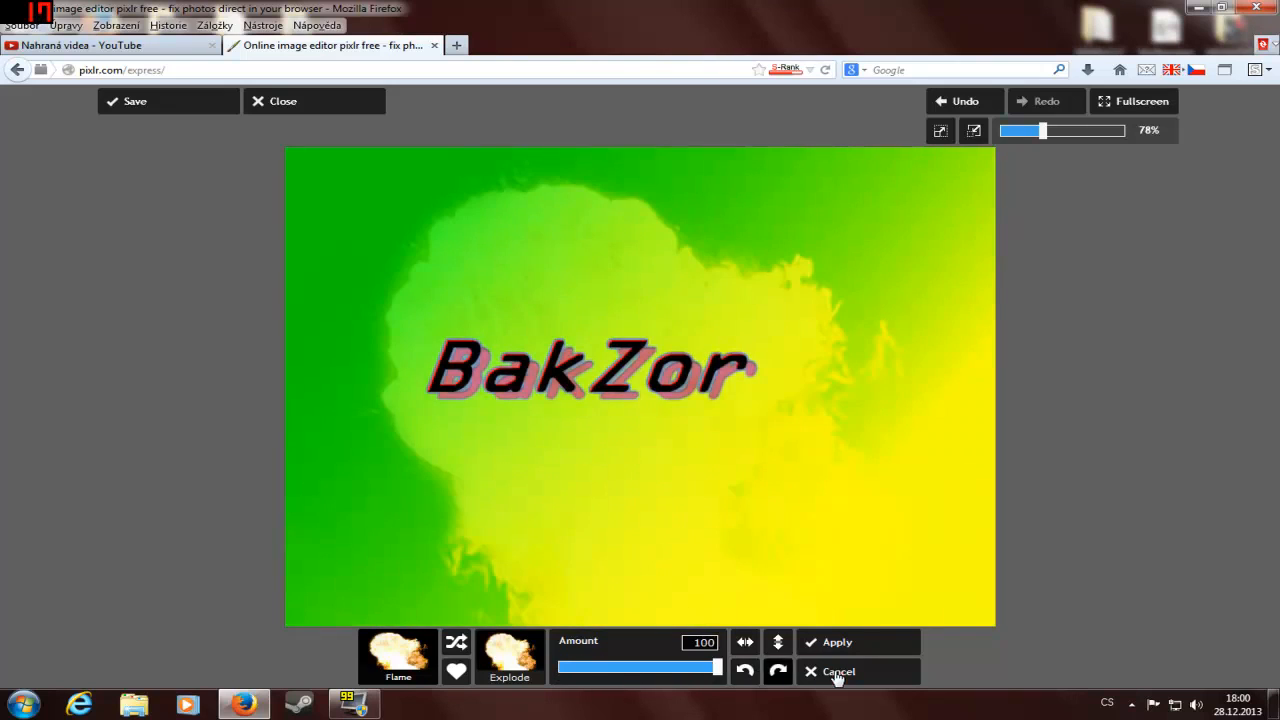
pyautogui.click(839, 671)
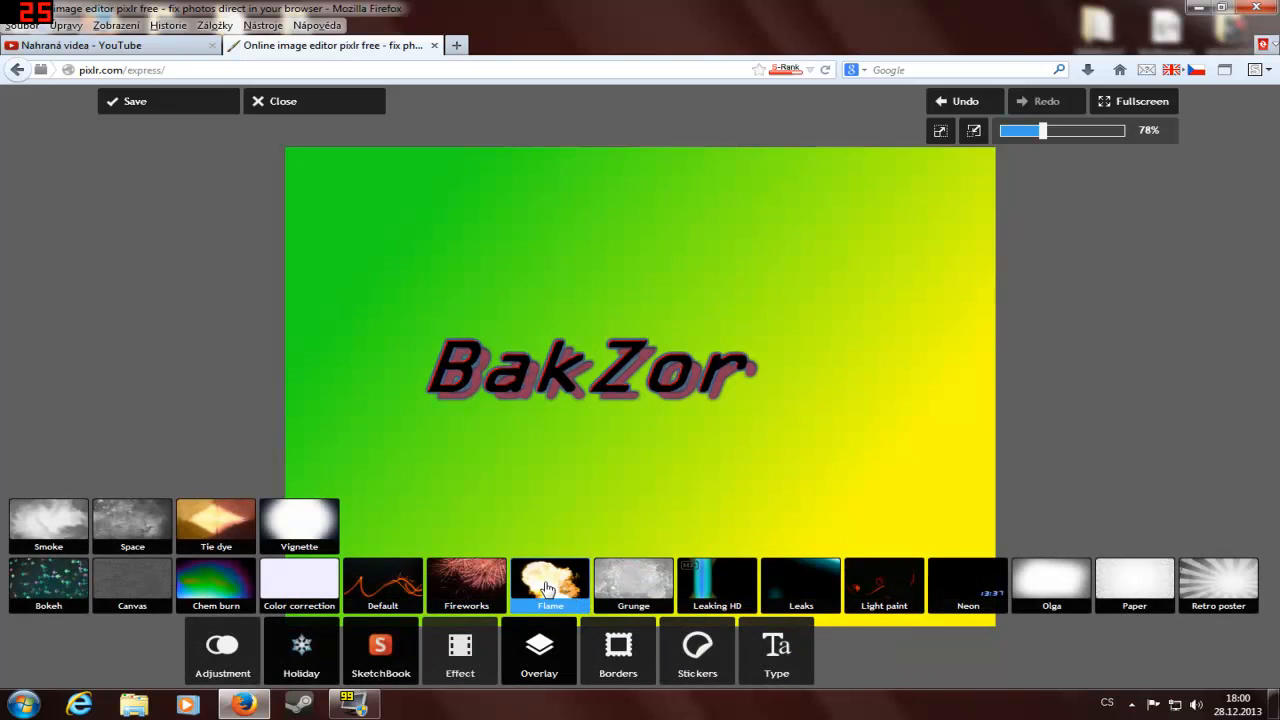
# Step: Apply the Glimmer overlay from the Flame set to the logo at amount 100
pyautogui.click(545, 586)
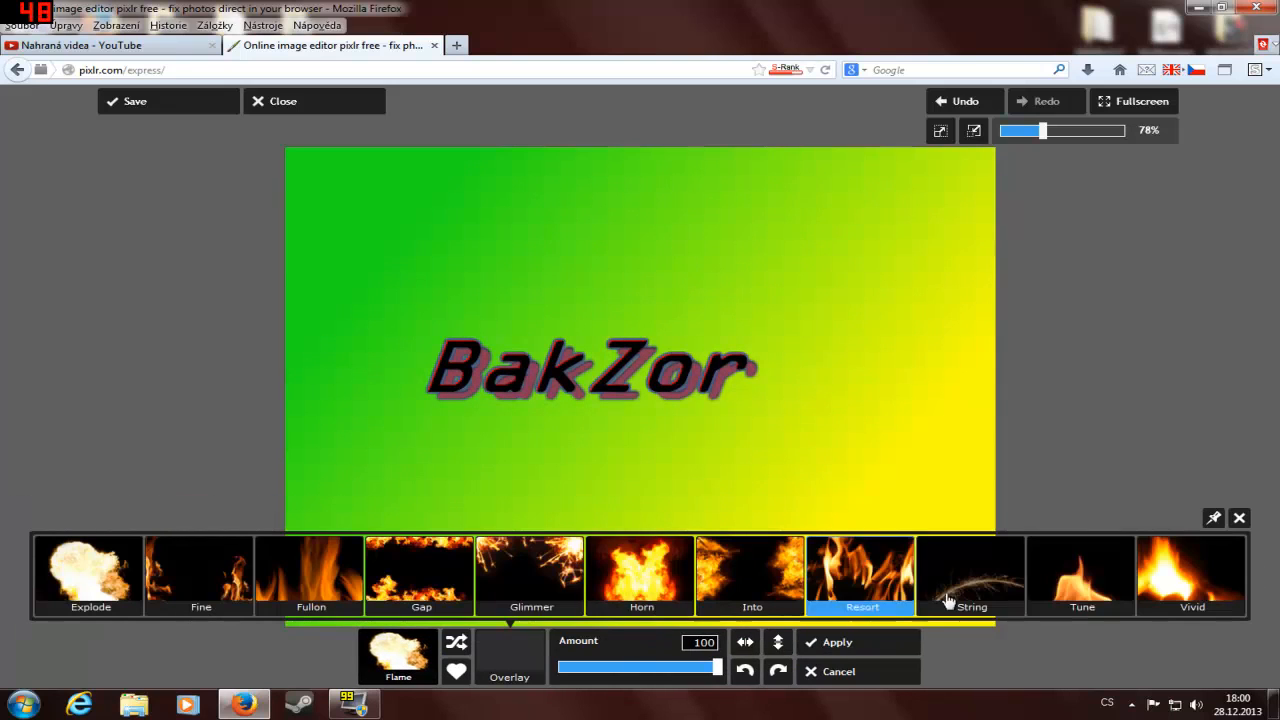
pyautogui.click(550, 590)
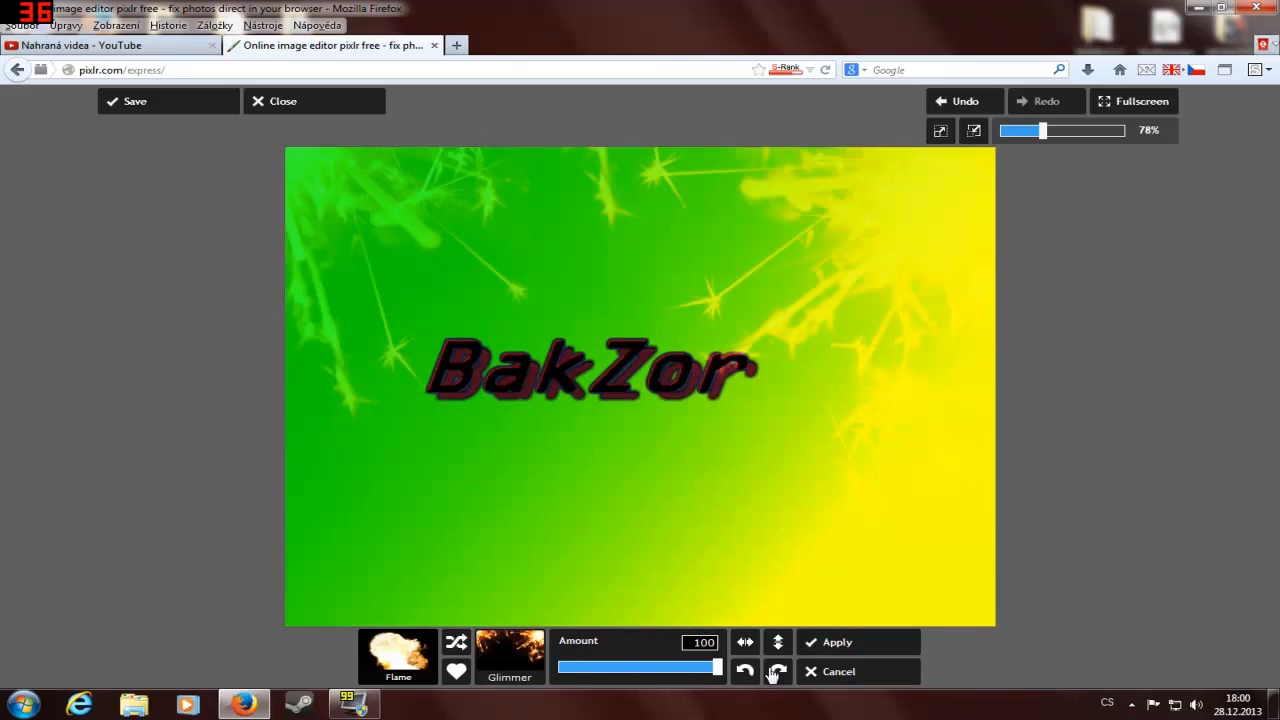
pyautogui.click(840, 648)
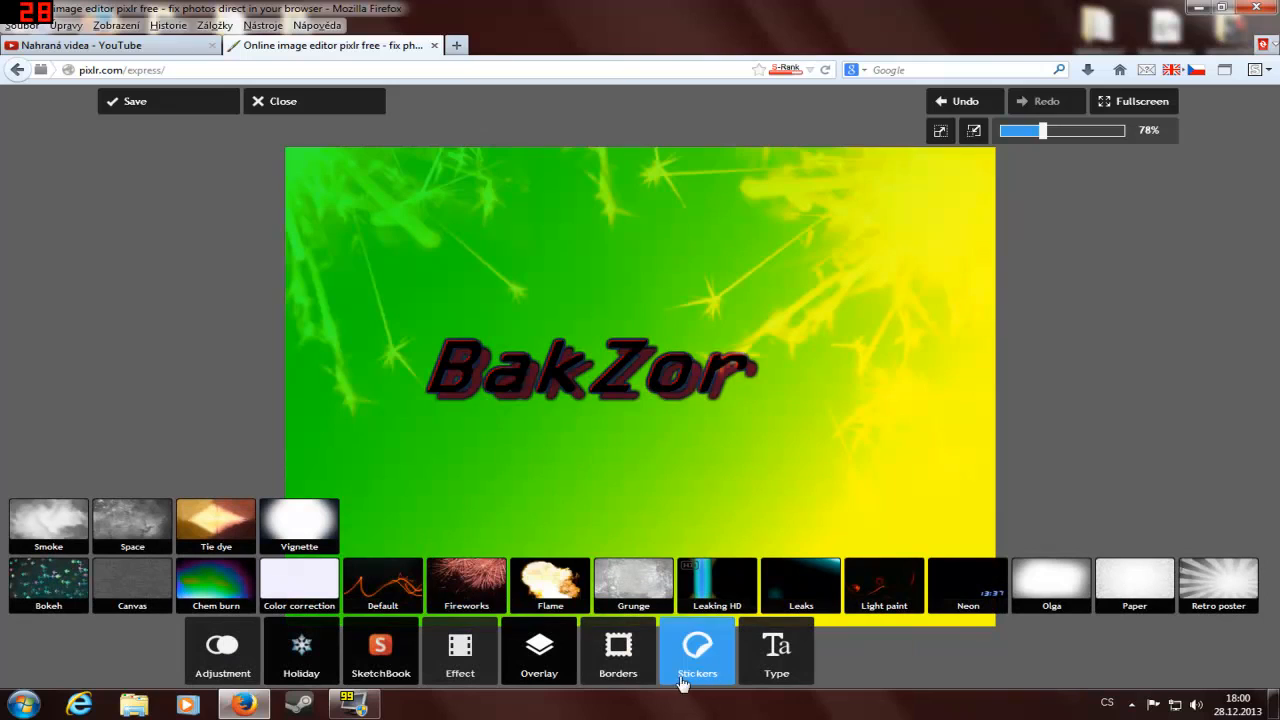
# Step: Apply the Blackfyr border from the Ink set around the logo at amount 100
pyautogui.click(647, 677)
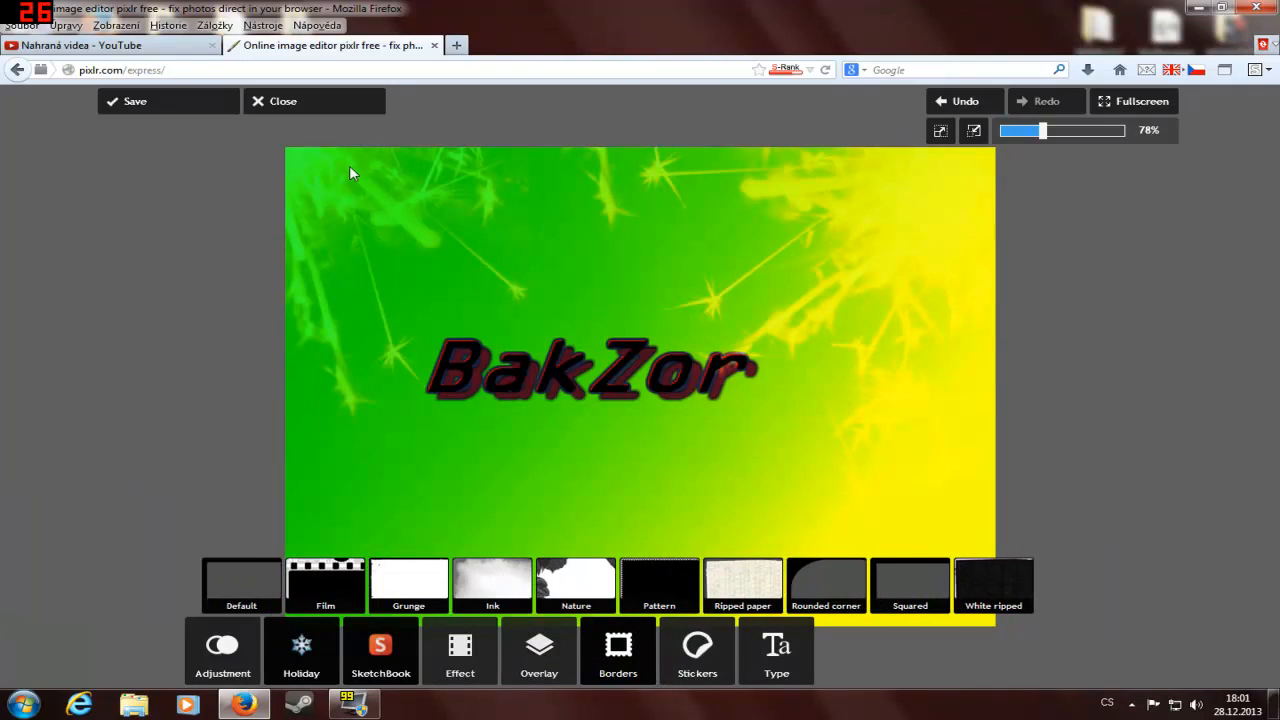
pyautogui.click(571, 595)
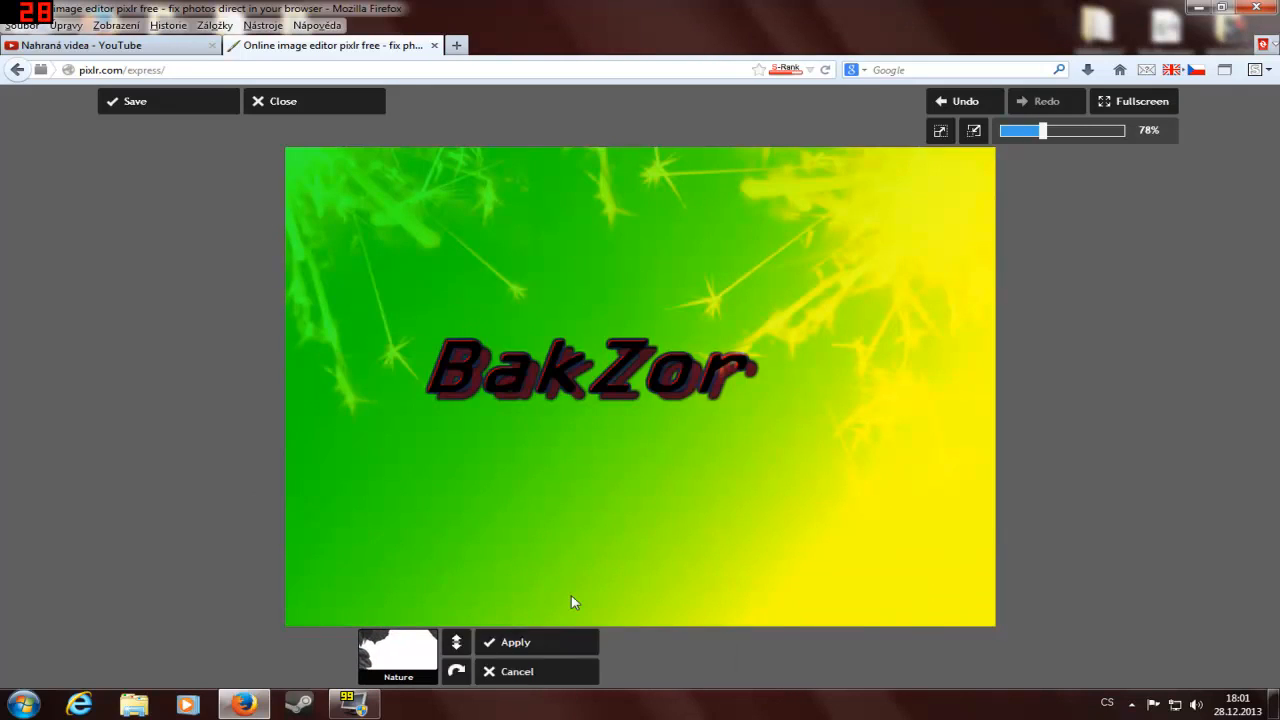
pyautogui.click(838, 671)
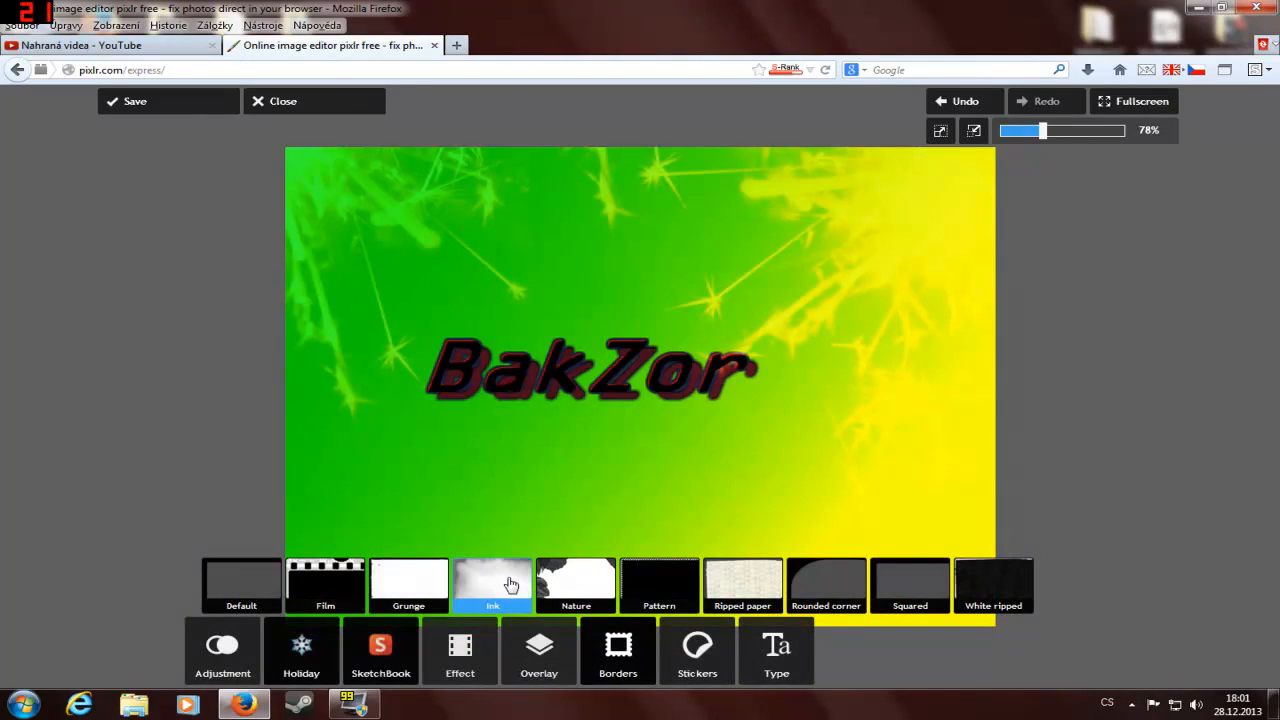
pyautogui.click(509, 590)
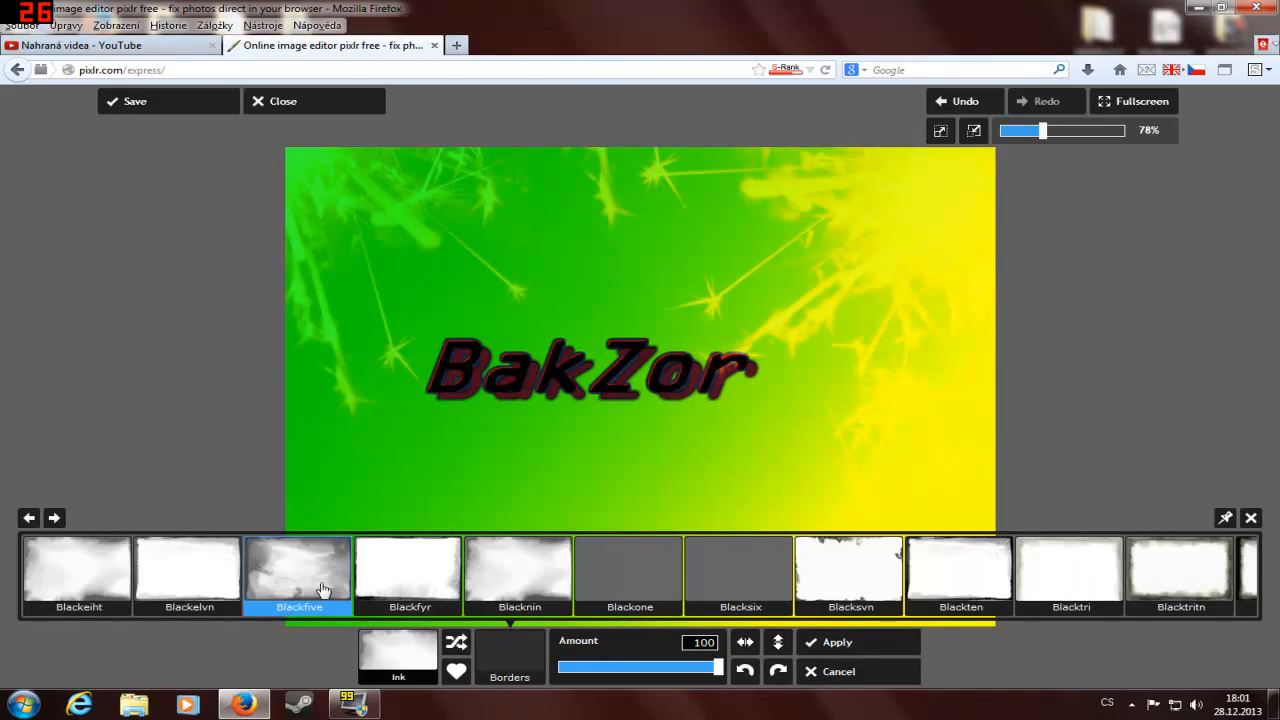
pyautogui.click(400, 580)
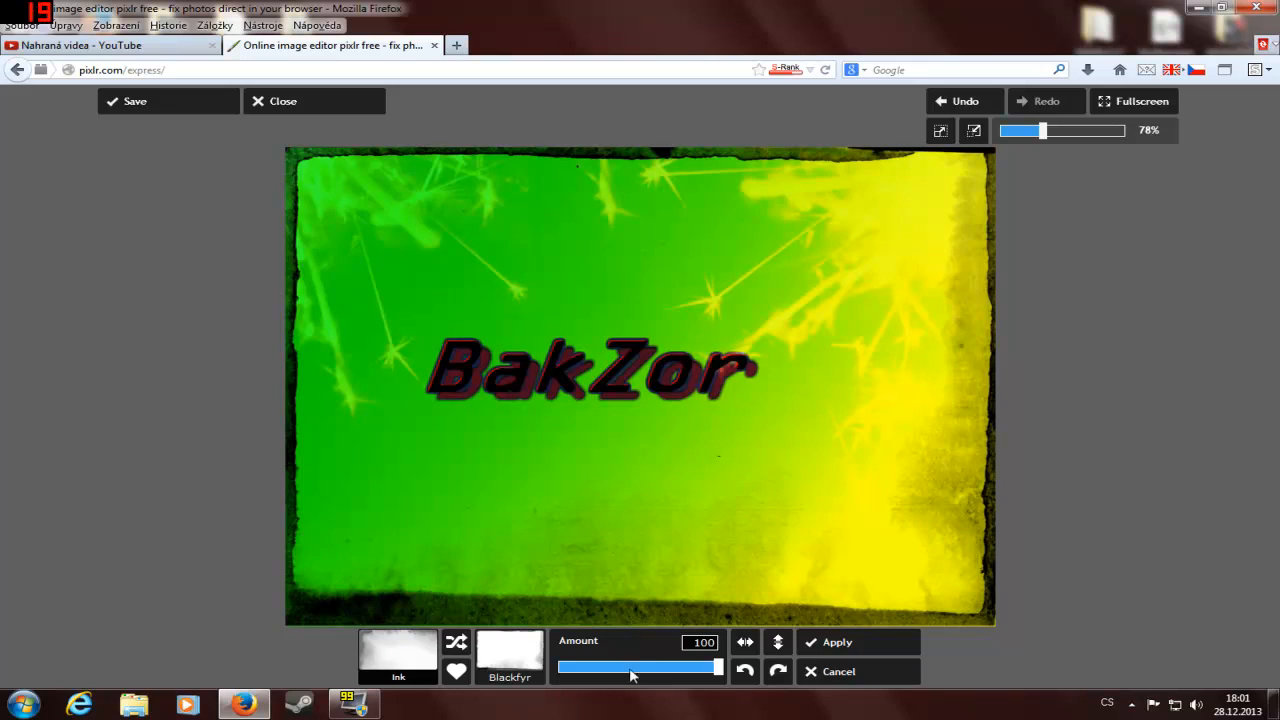
pyautogui.click(842, 640)
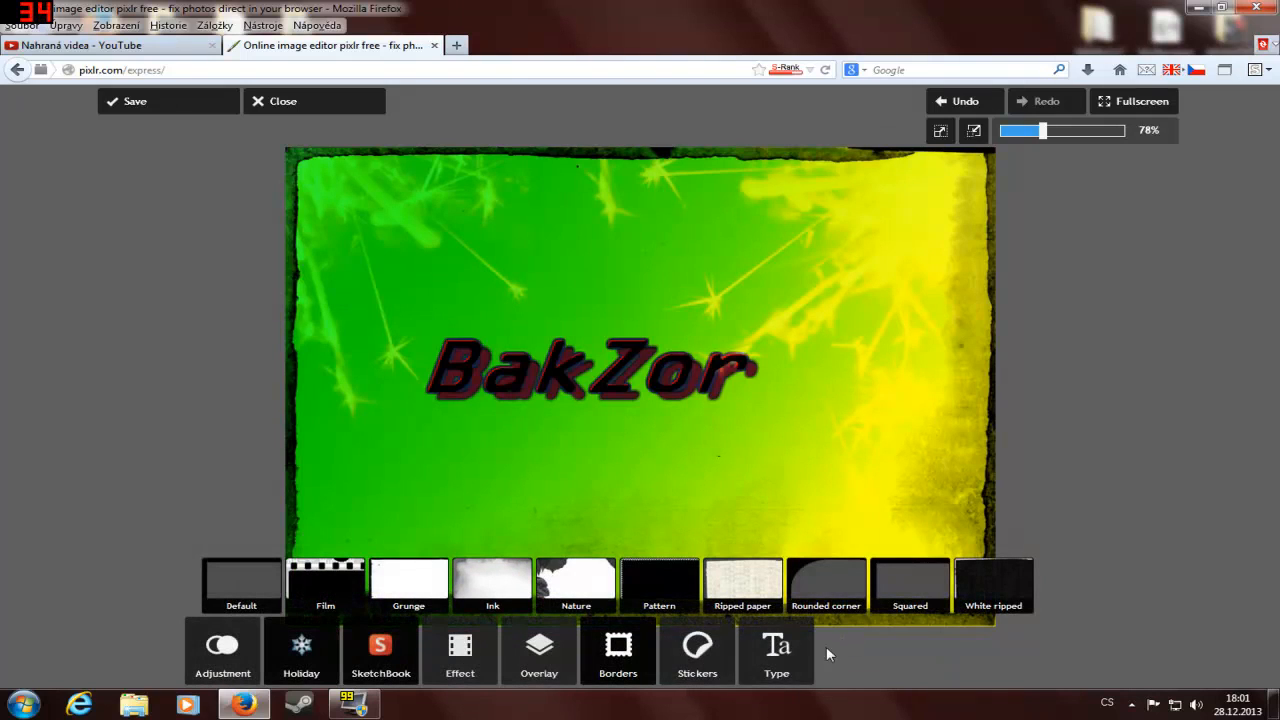
# Step: Add the OMG! comic sticker, shrink it to about half size, place it in the image's upper-left corner and apply it
pyautogui.click(722, 654)
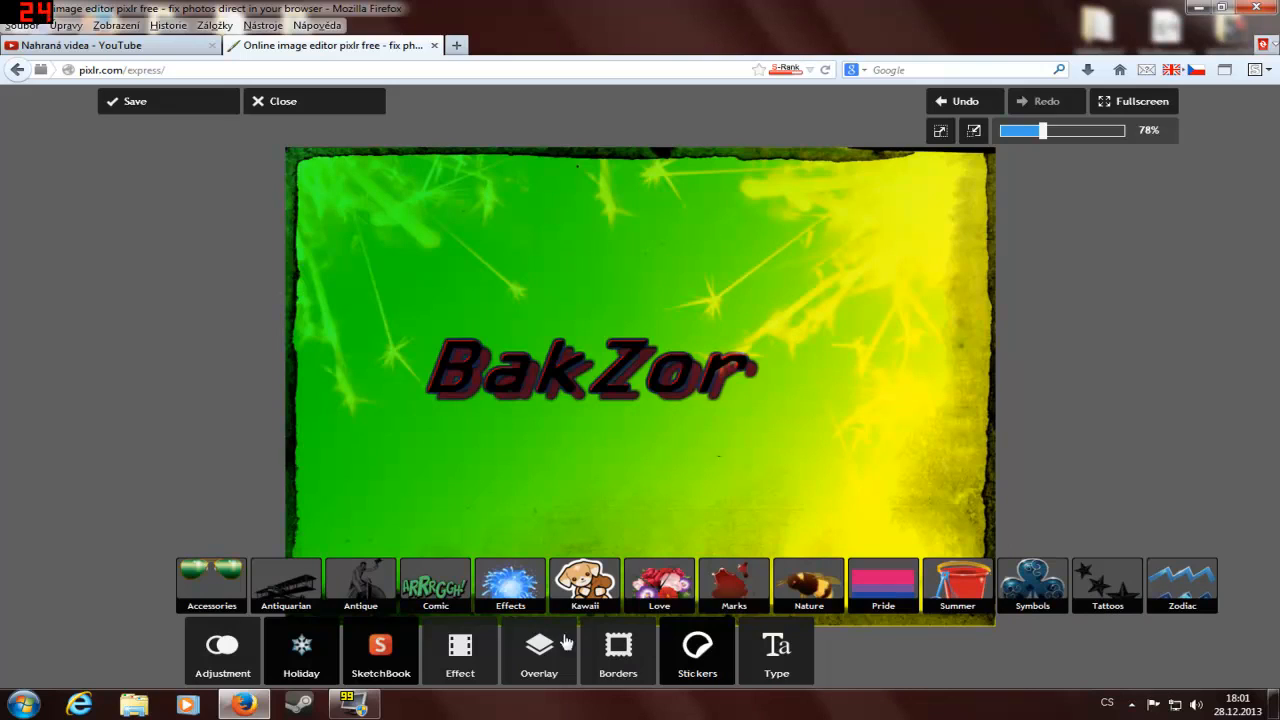
pyautogui.click(436, 585)
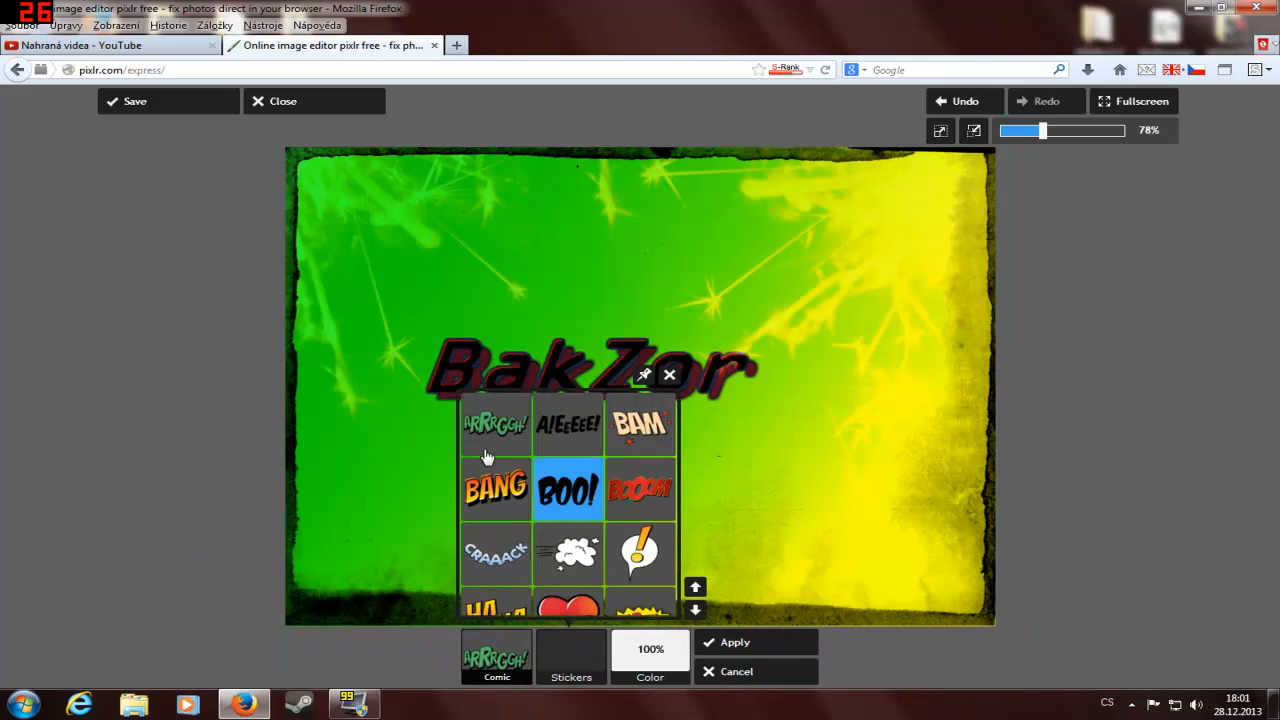
pyautogui.click(696, 611)
pyautogui.click(696, 611)
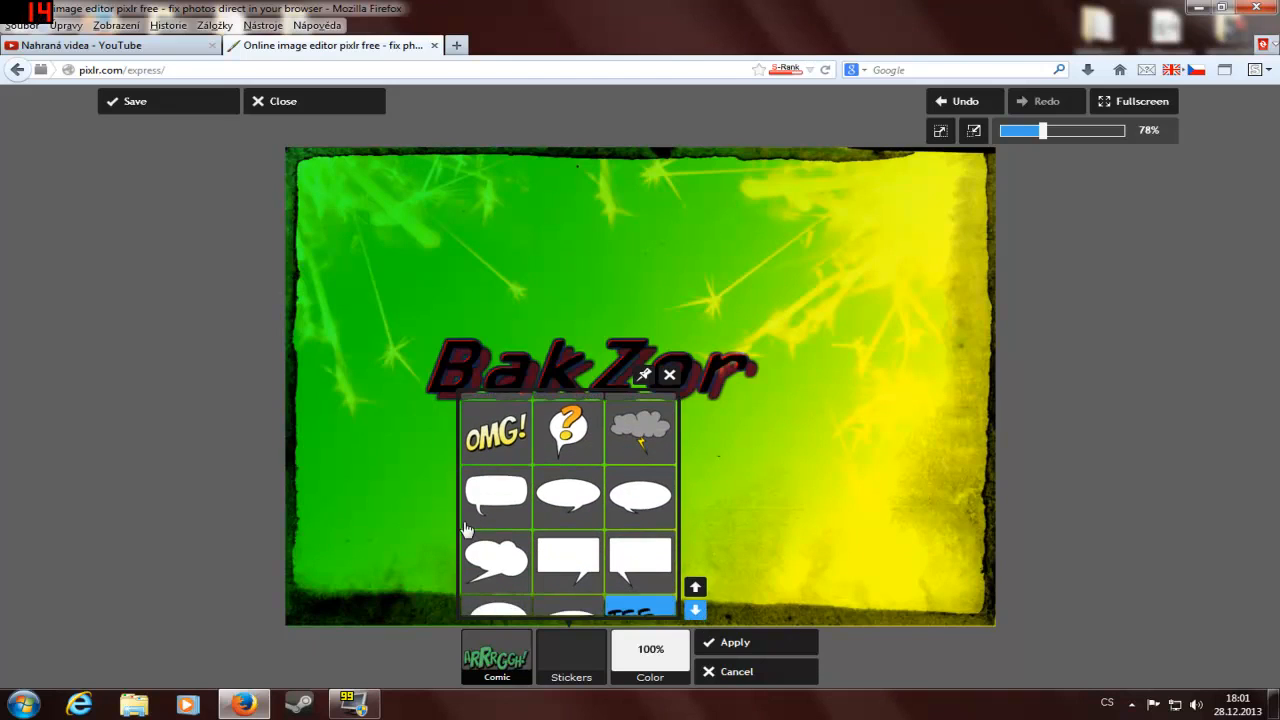
pyautogui.click(496, 450)
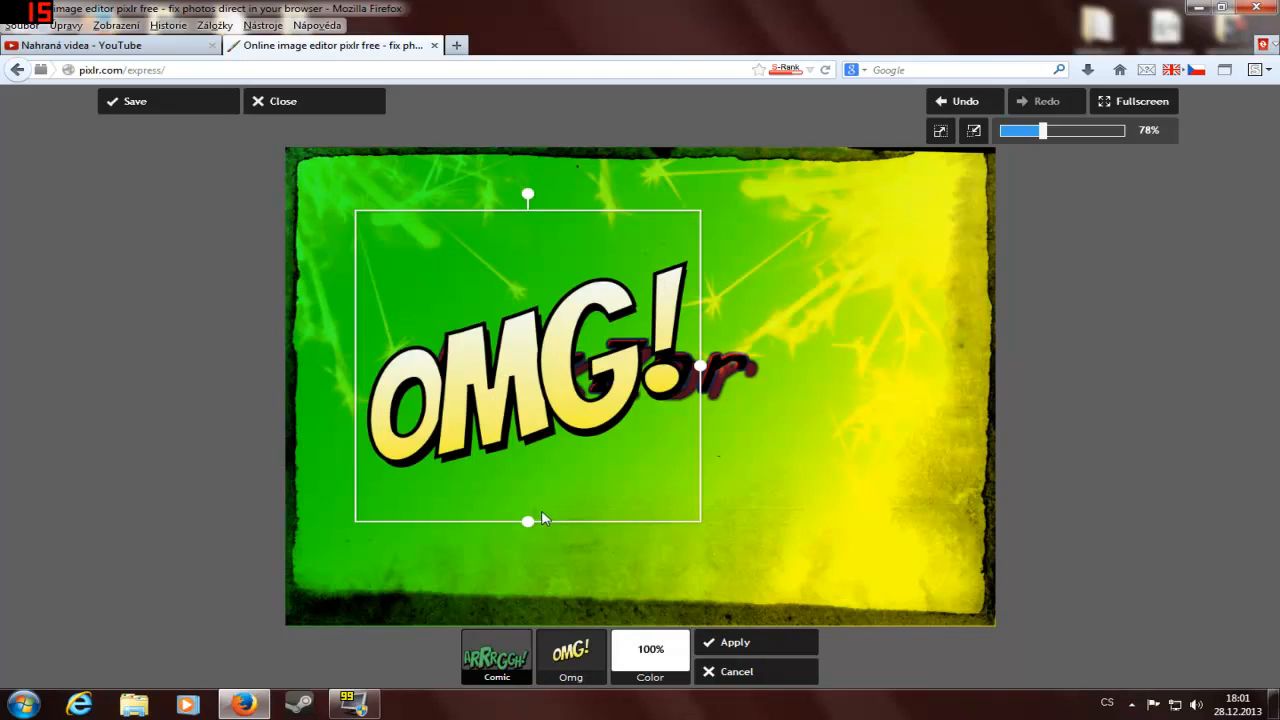
pyautogui.moveTo(529, 521); pyautogui.dragTo(518, 445)
pyautogui.moveTo(508, 390); pyautogui.dragTo(364, 244)
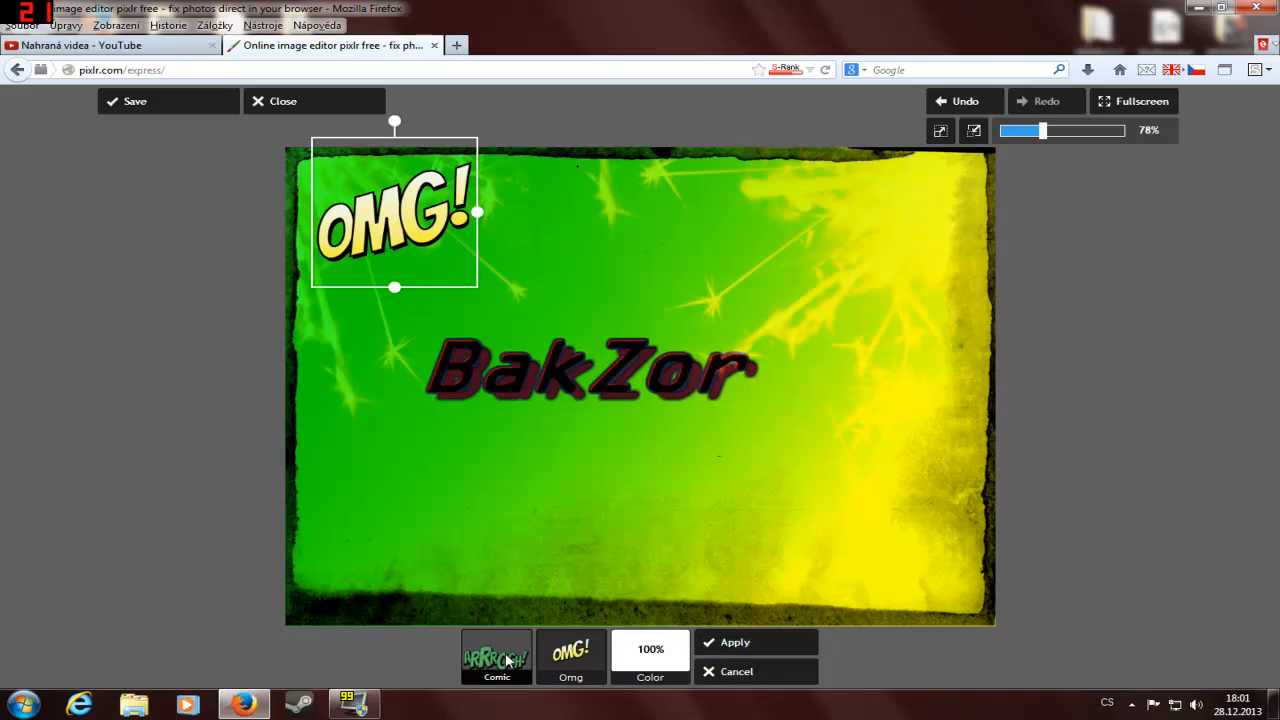
pyautogui.click(754, 640)
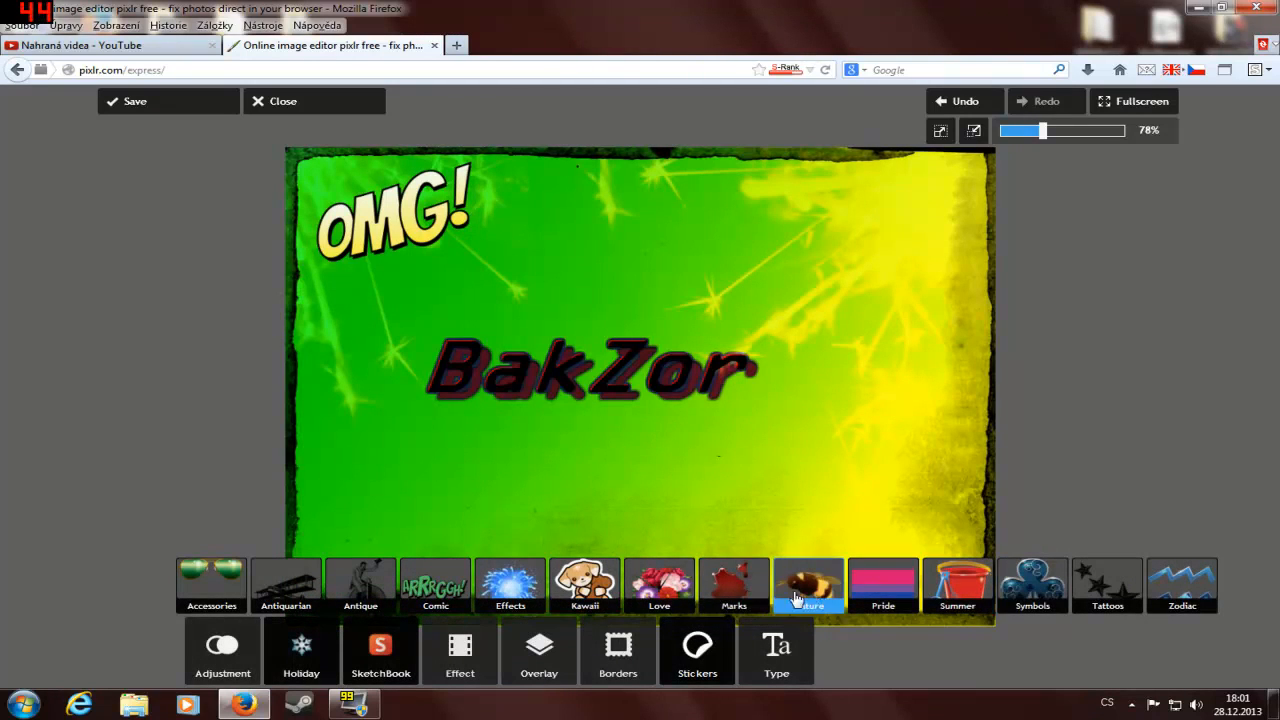
# Step: Add the Swear comic sticker at about half size in the image's lower-right corner, tilt it about 40 degrees clockwise and apply it
pyautogui.click(434, 585)
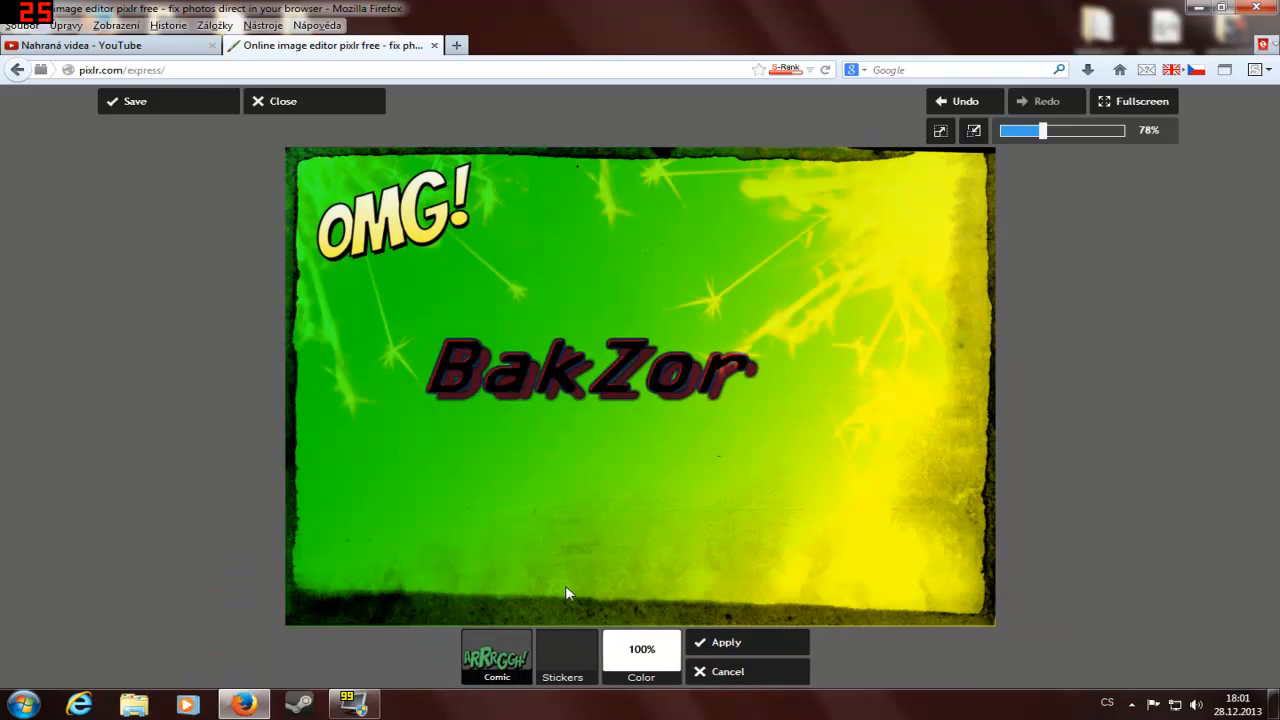
pyautogui.click(567, 655)
pyautogui.click(696, 609)
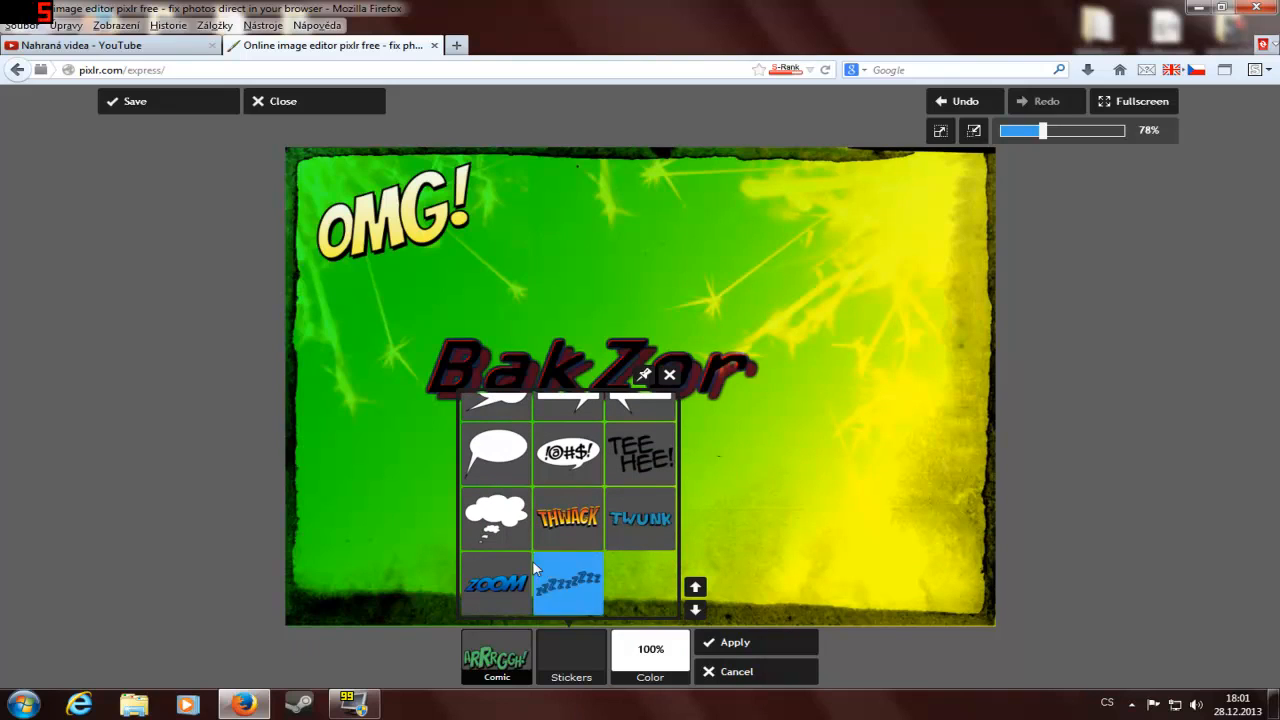
pyautogui.click(568, 452)
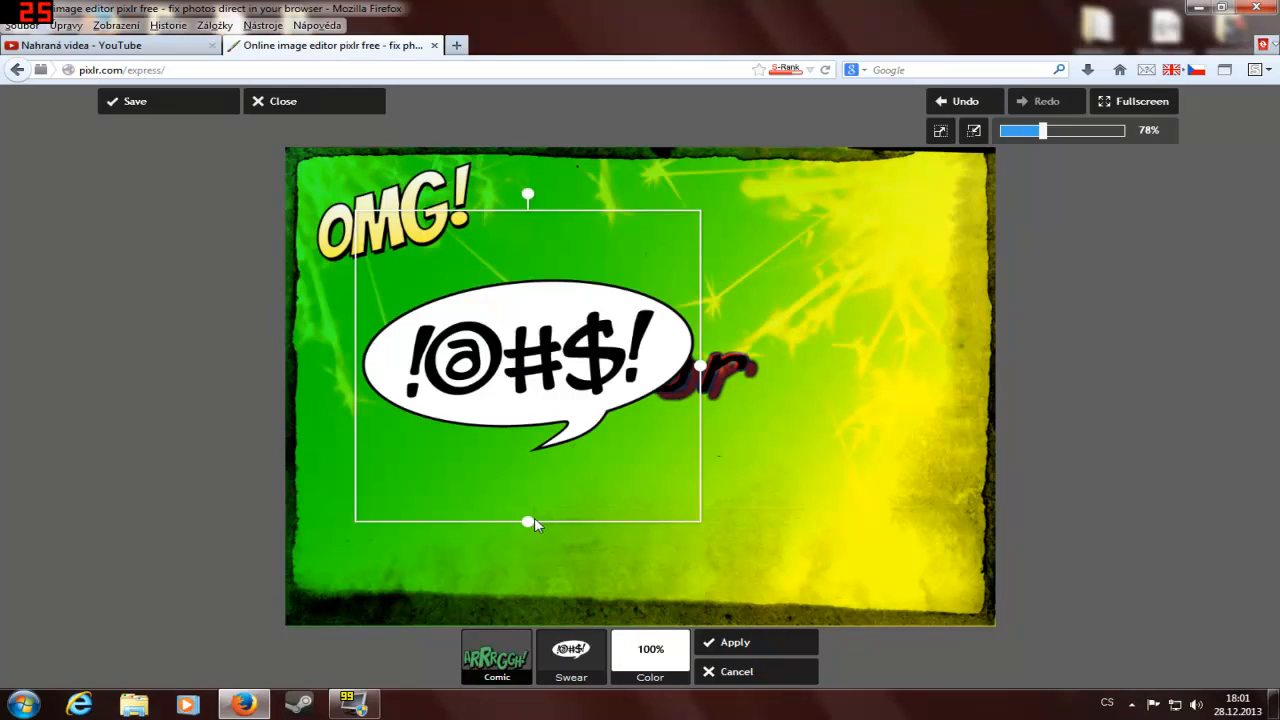
pyautogui.moveTo(534, 517); pyautogui.dragTo(815, 584)
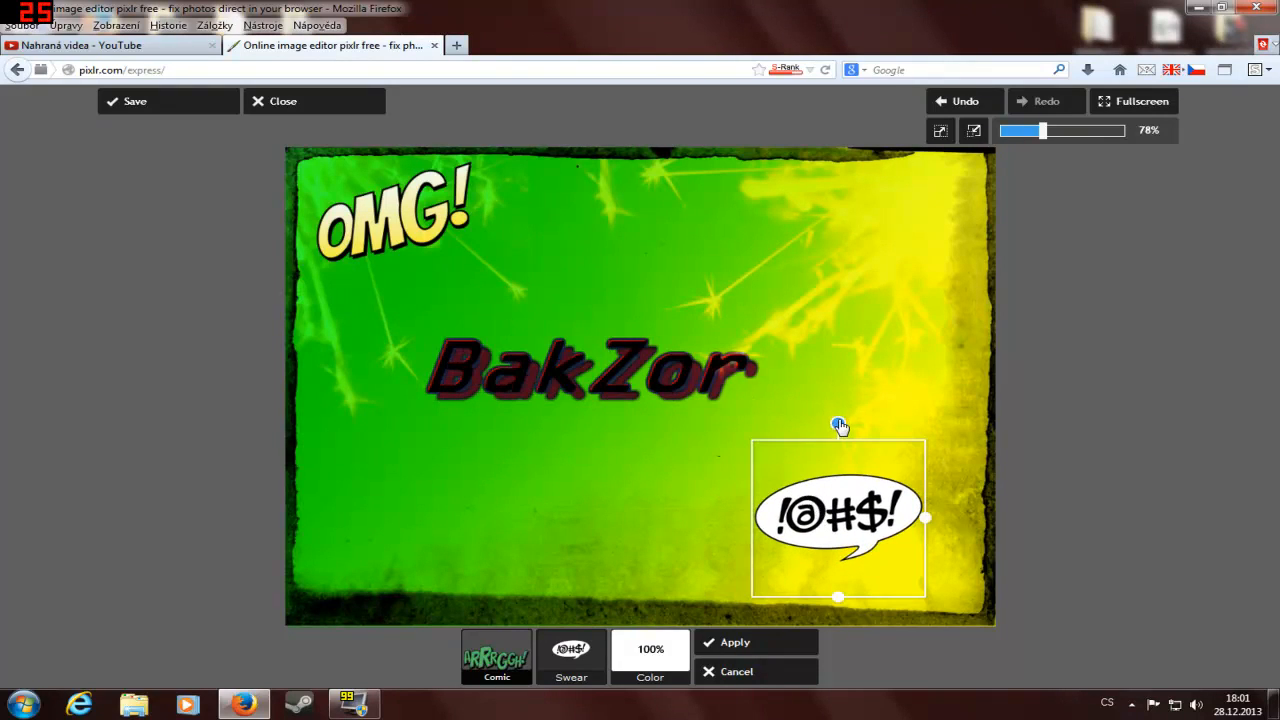
pyautogui.moveTo(838, 424); pyautogui.dragTo(910, 449)
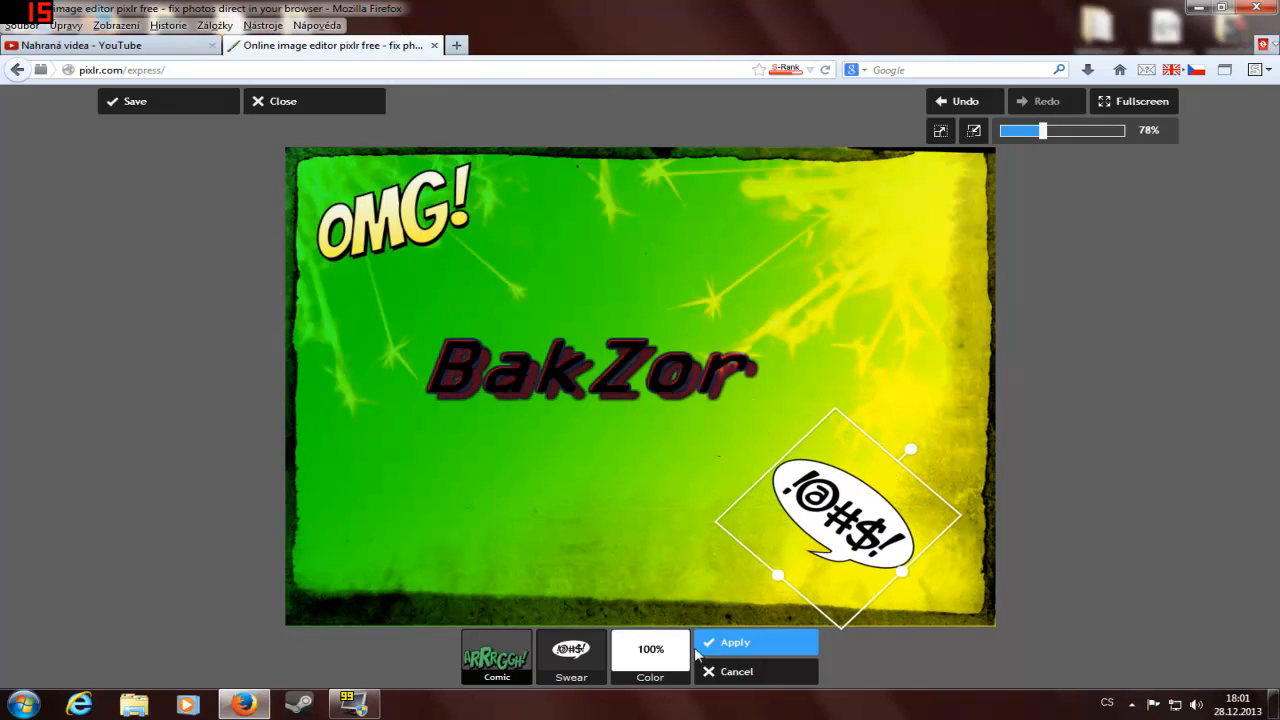
pyautogui.click(740, 643)
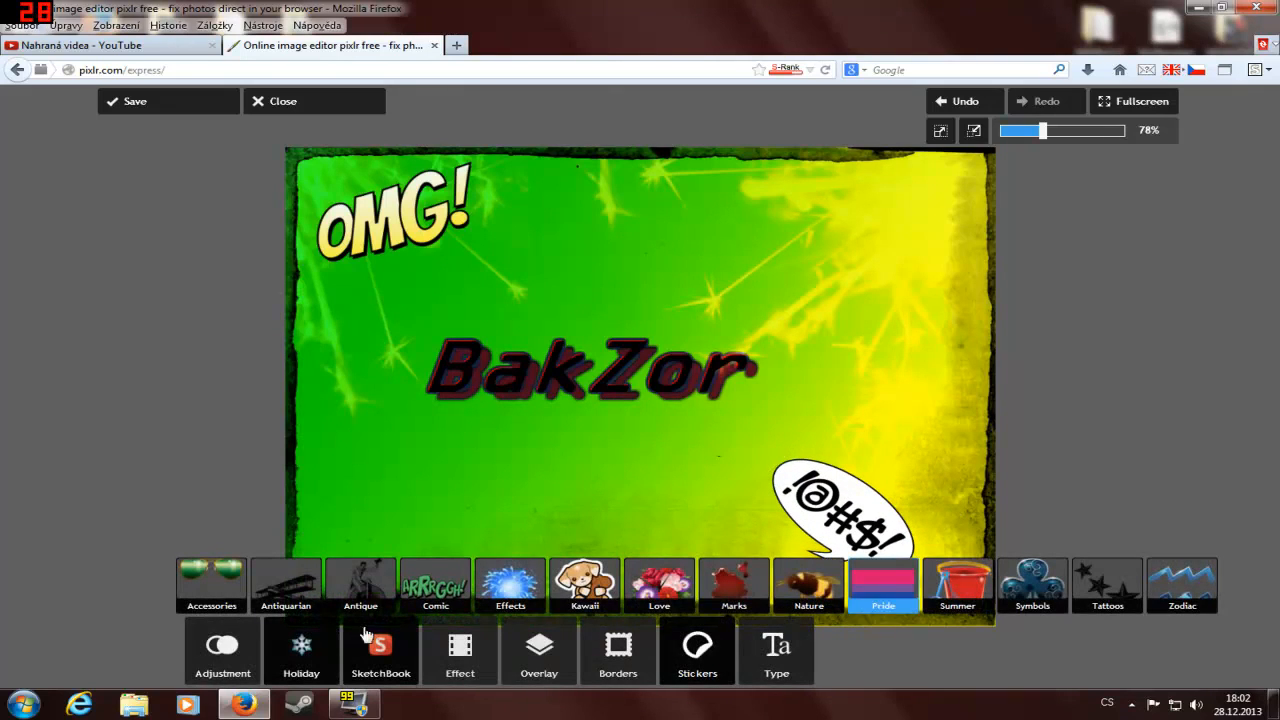
# Step: Add the Boom comic sticker, shrink it to under half size, tilt it about 27 degrees clockwise in the image's lower-left corner and apply it
pyautogui.click(437, 585)
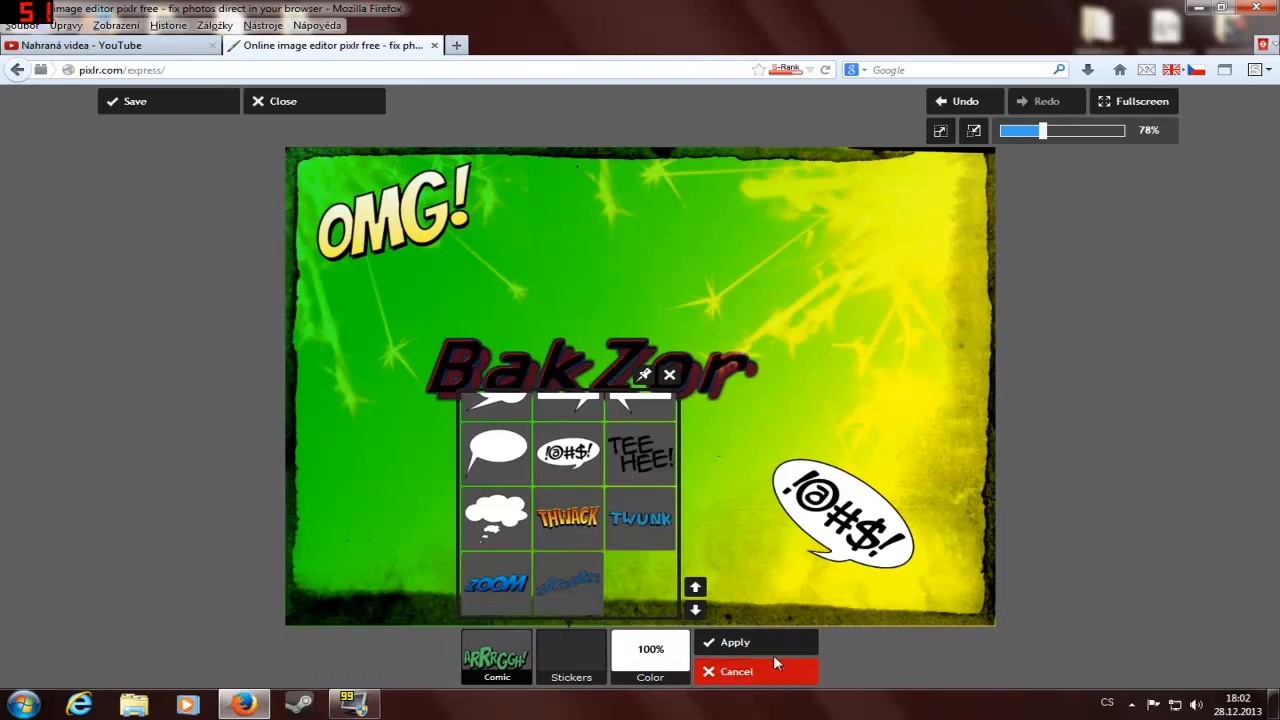
pyautogui.click(697, 587)
pyautogui.click(697, 587)
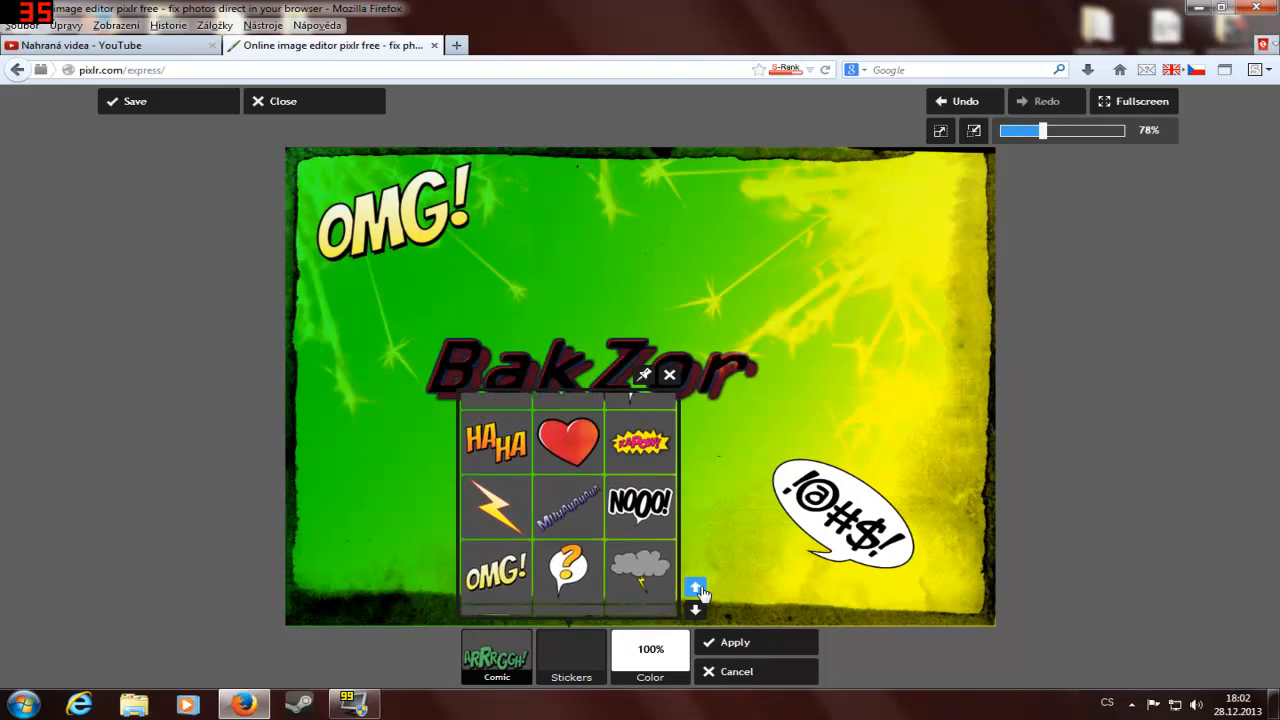
pyautogui.click(697, 587)
pyautogui.click(697, 587)
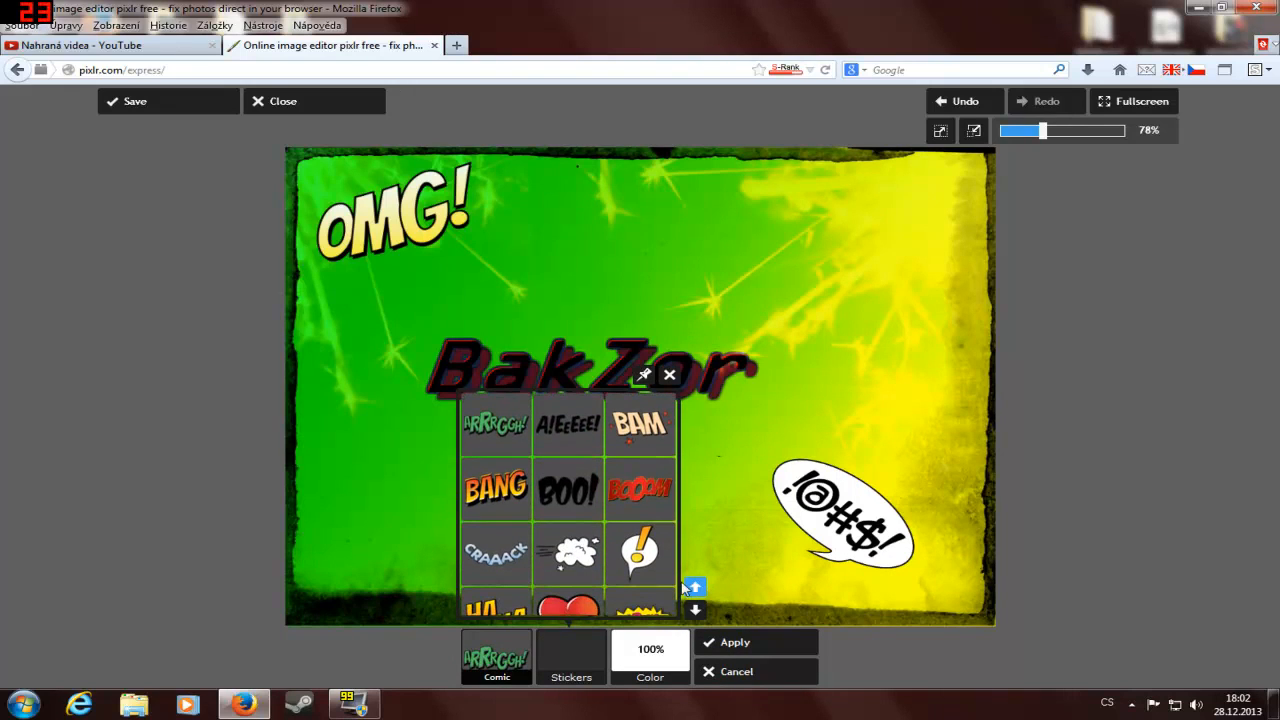
pyautogui.click(661, 487)
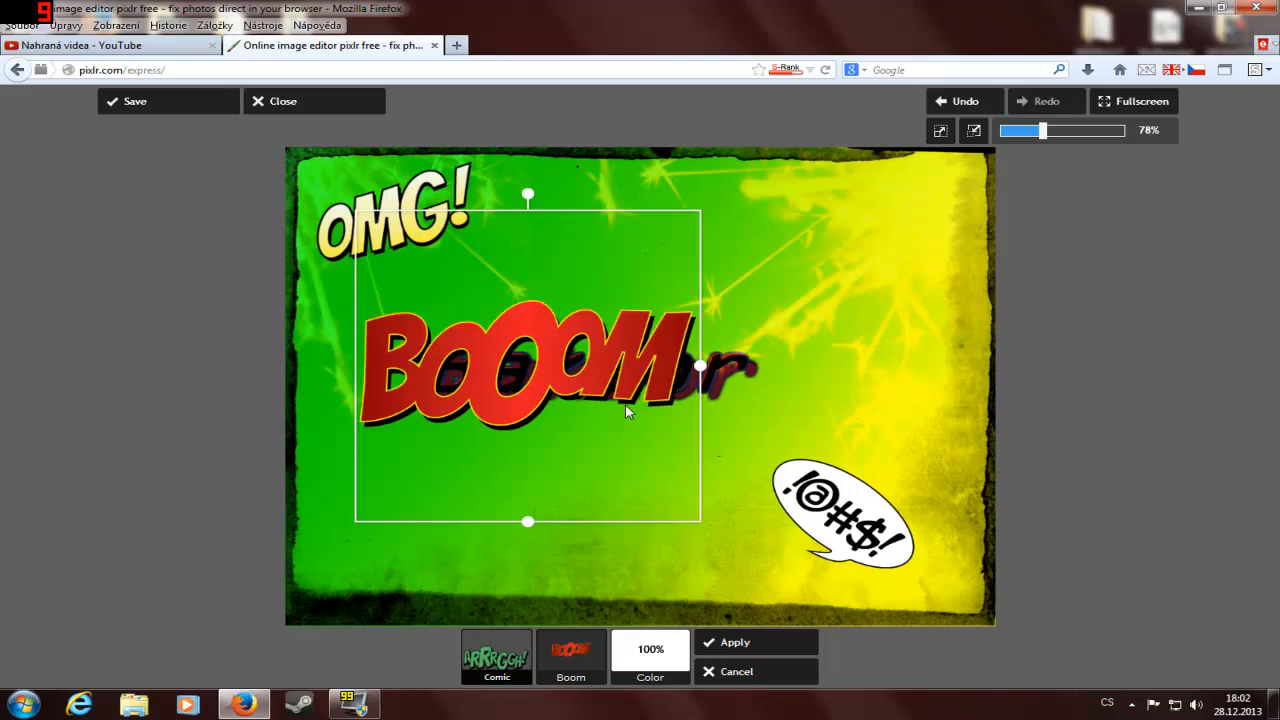
pyautogui.moveTo(556, 412); pyautogui.dragTo(552, 486)
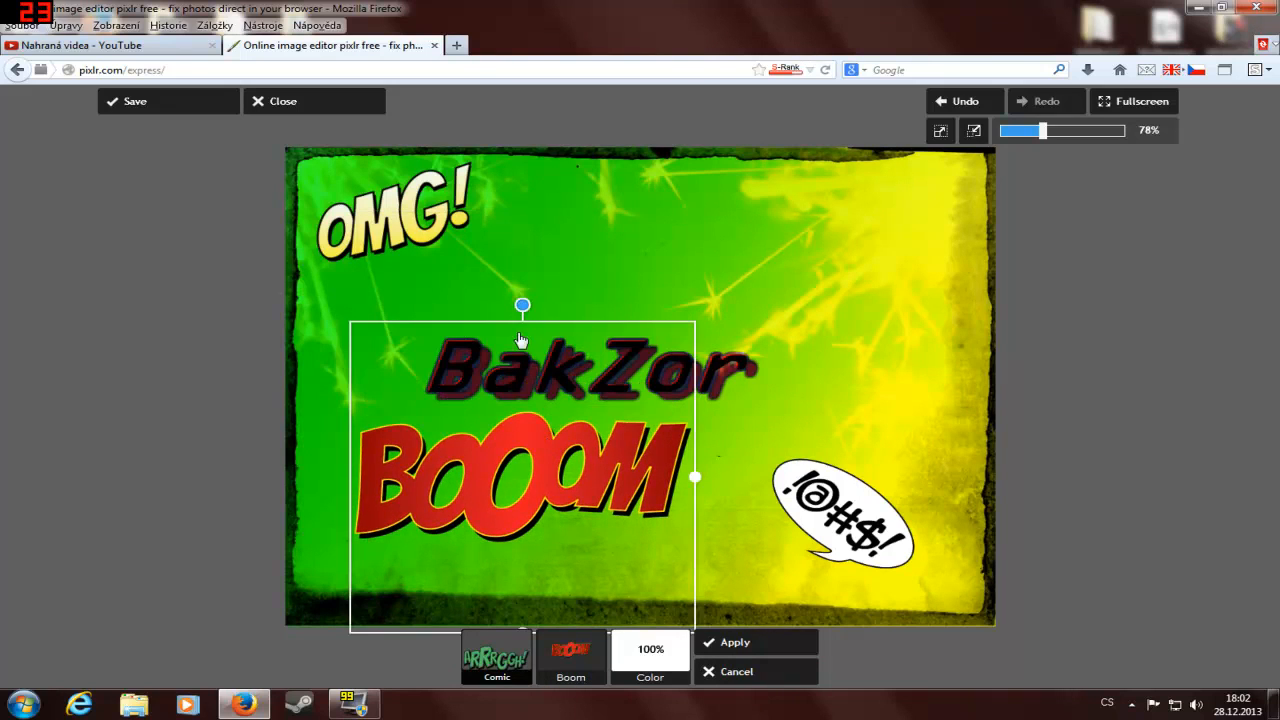
pyautogui.moveTo(523, 303)
pyautogui.mouseDown()
pyautogui.moveTo(712, 491)
pyautogui.moveTo(417, 251)
pyautogui.moveTo(606, 323)
pyautogui.moveTo(526, 300)
pyautogui.mouseUp()
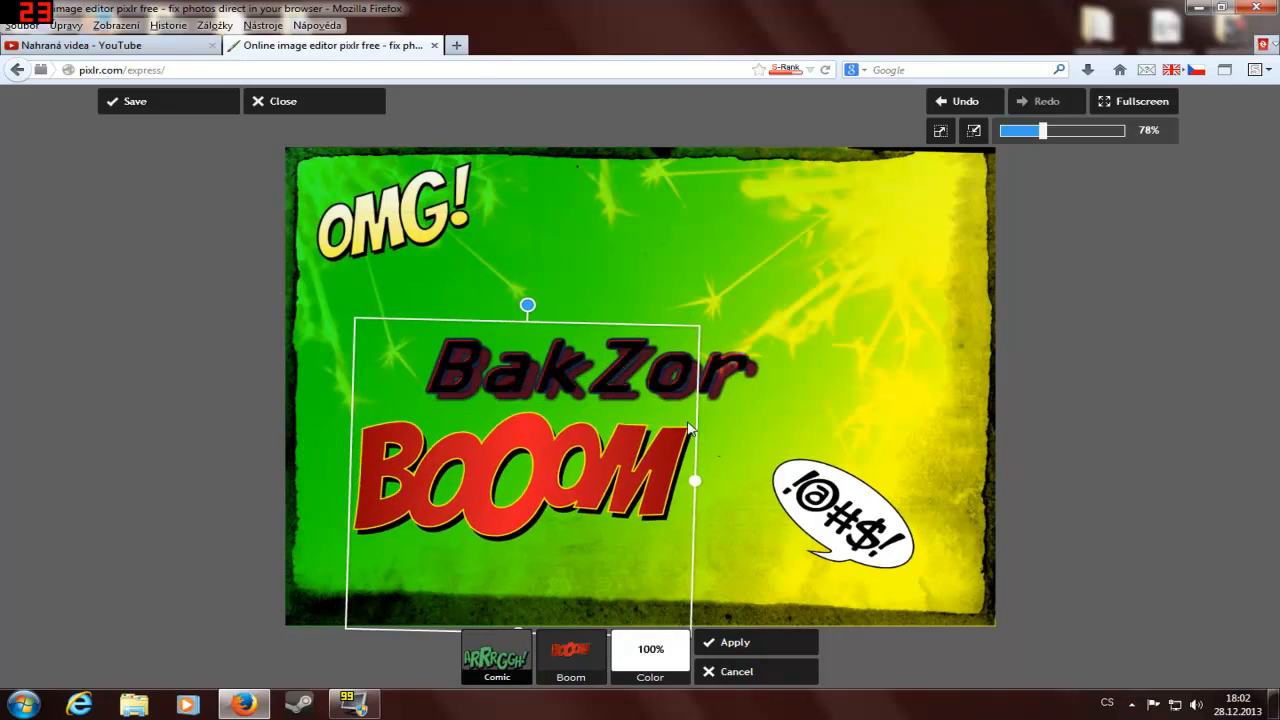
pyautogui.moveTo(695, 483); pyautogui.dragTo(603, 480)
pyautogui.moveTo(549, 430); pyautogui.dragTo(470, 486)
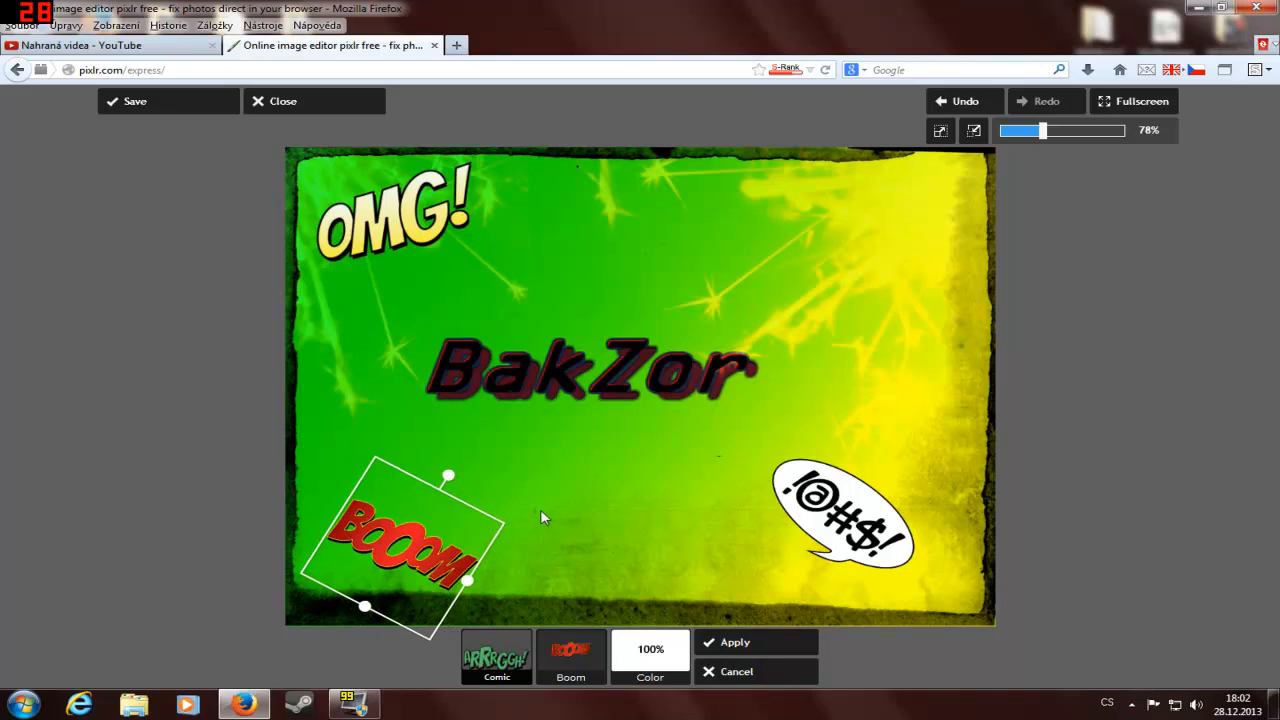
pyautogui.click(748, 645)
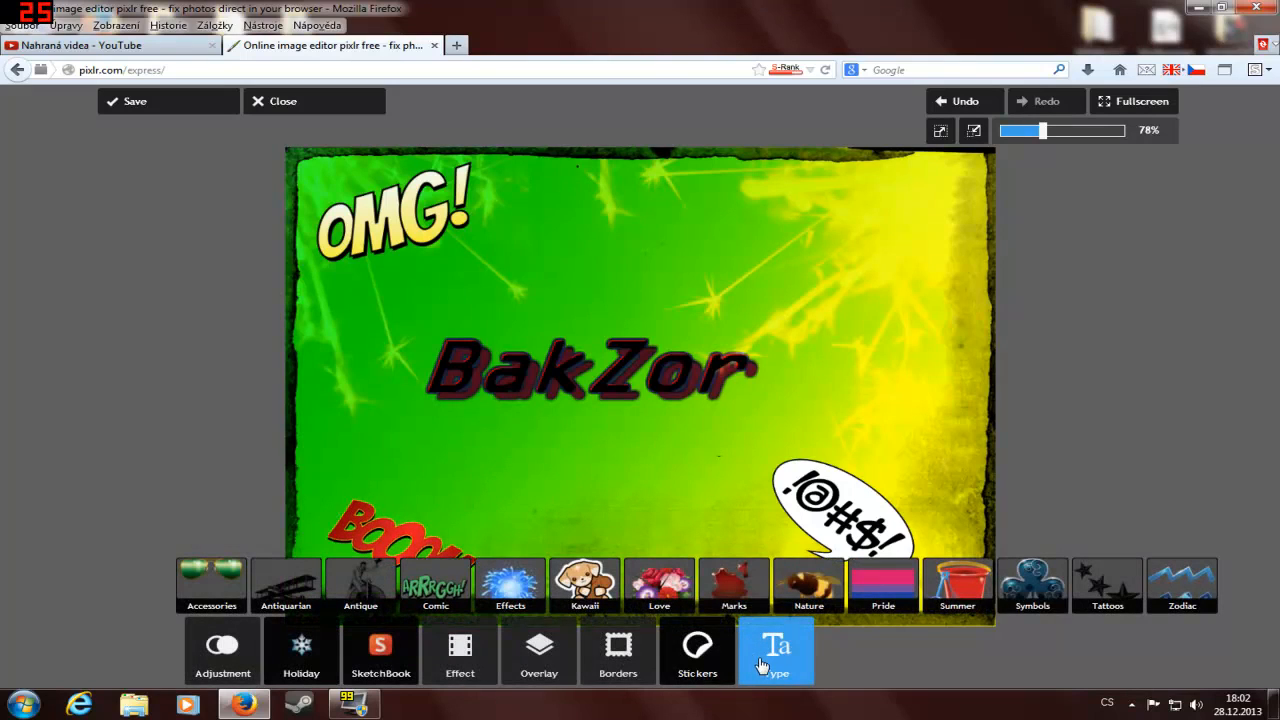
pyautogui.click(765, 655)
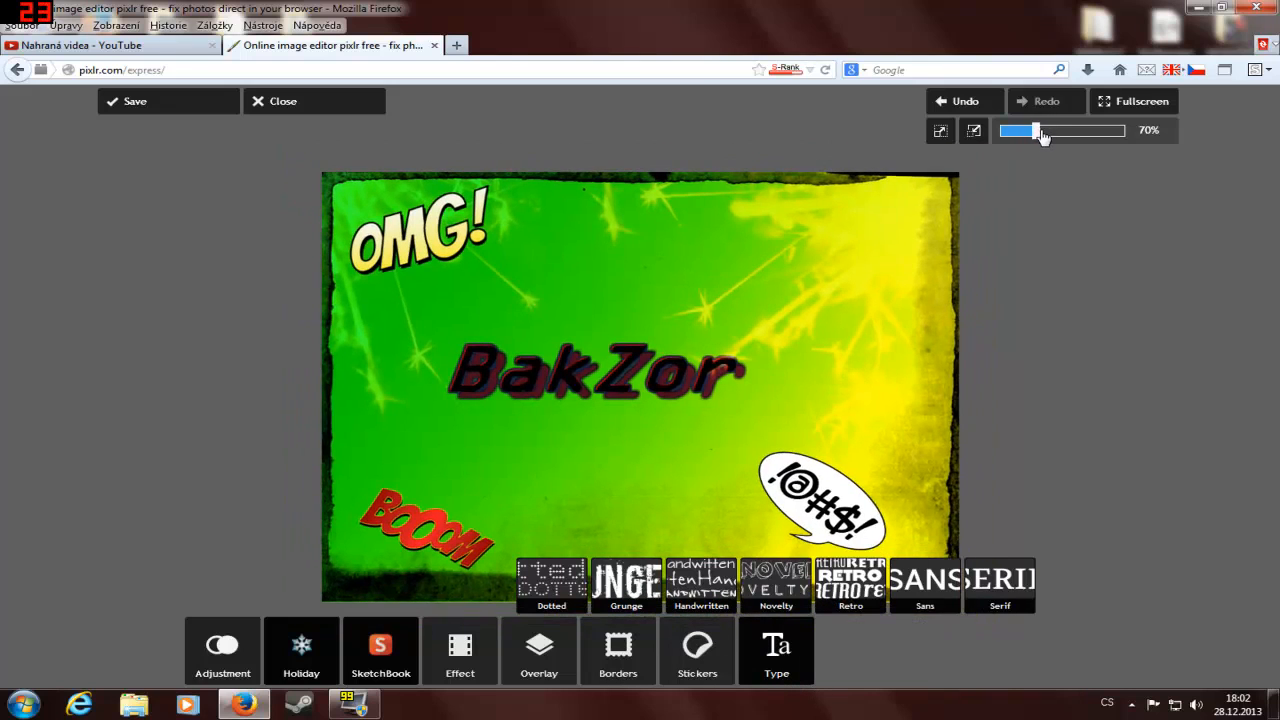
pyautogui.moveTo(1043, 137); pyautogui.dragTo(1047, 137)
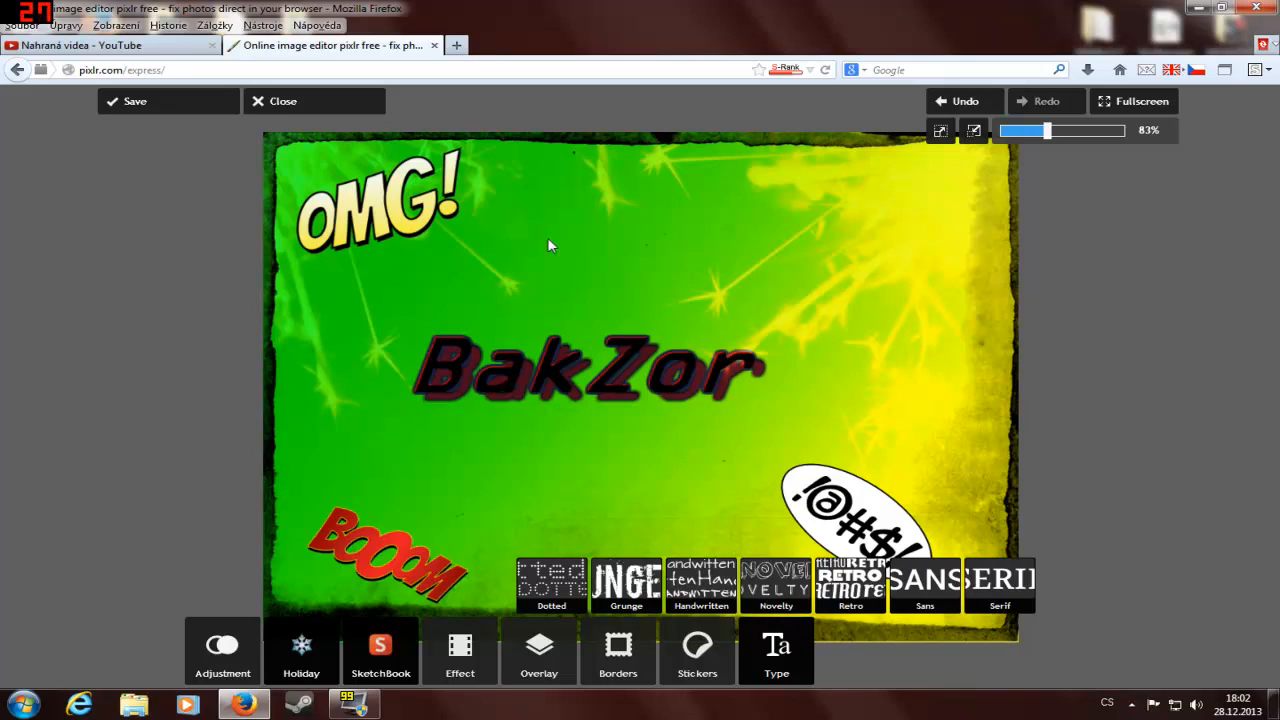
# Step: Save the decorated image to the desktop as "Nové logo" with quality 100
pyautogui.click(198, 101)
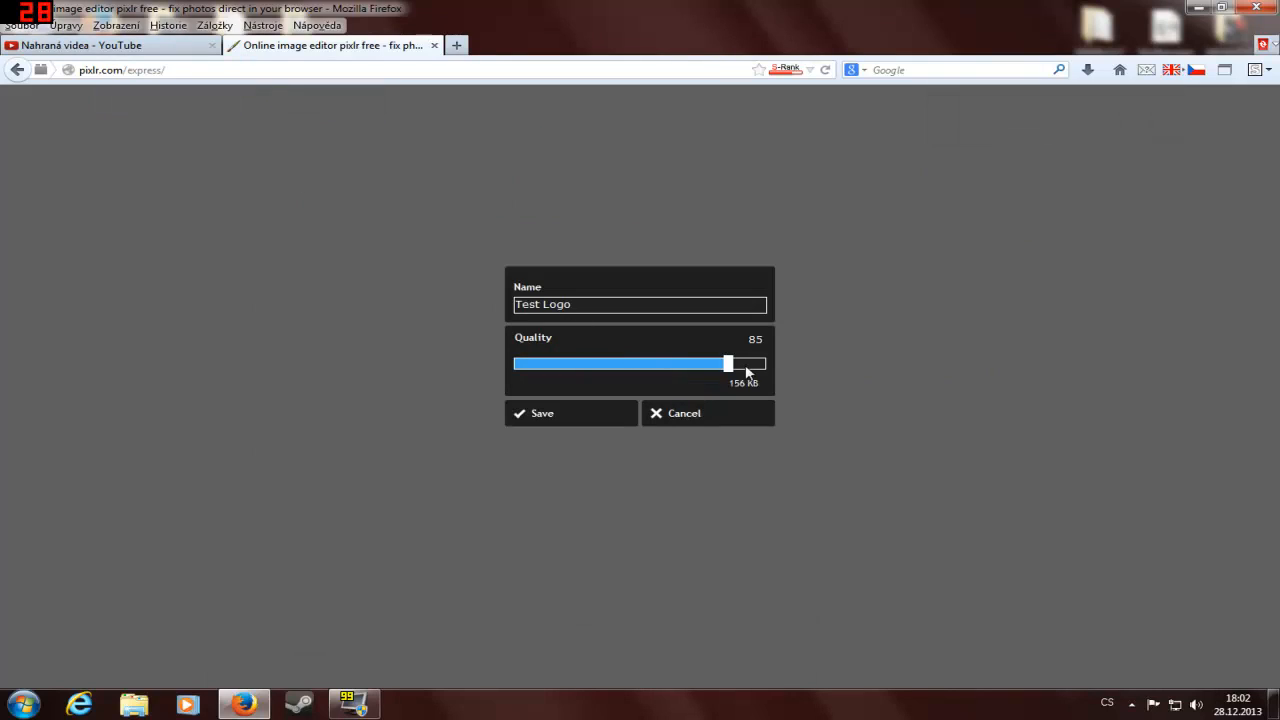
pyautogui.moveTo(730, 368); pyautogui.dragTo(768, 366)
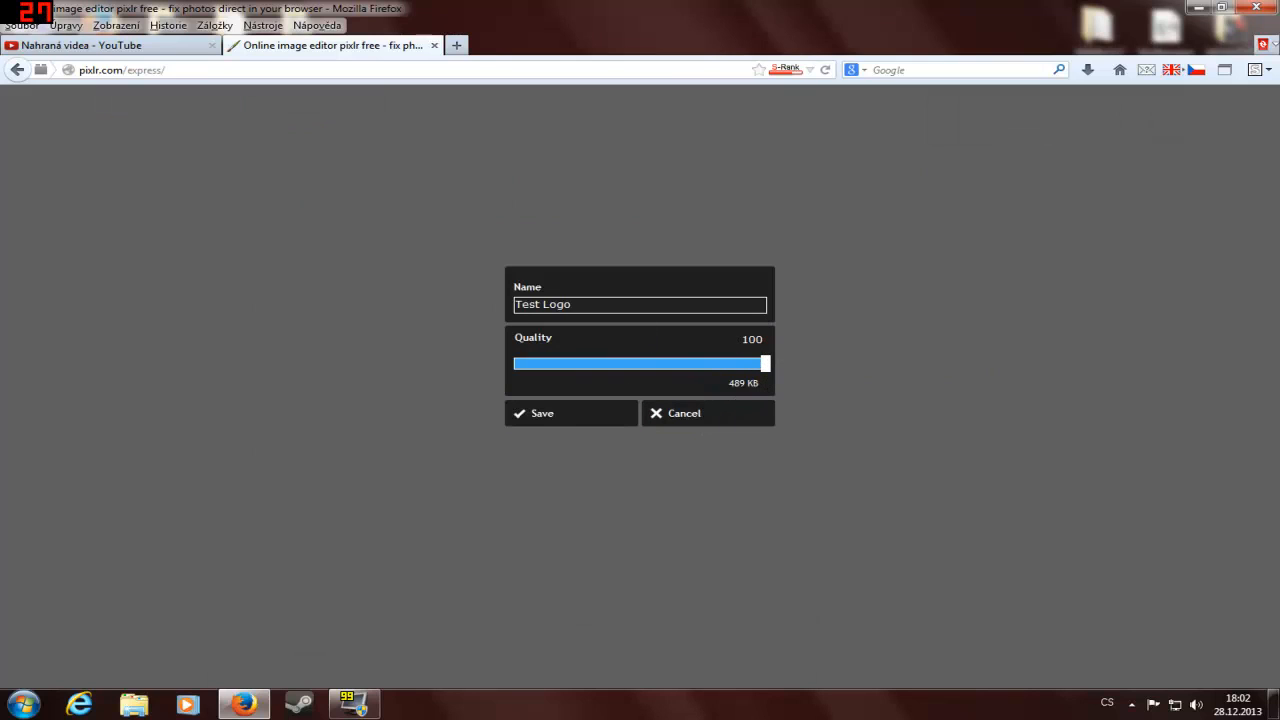
pyautogui.moveTo(596, 304); pyautogui.dragTo(302, 298)
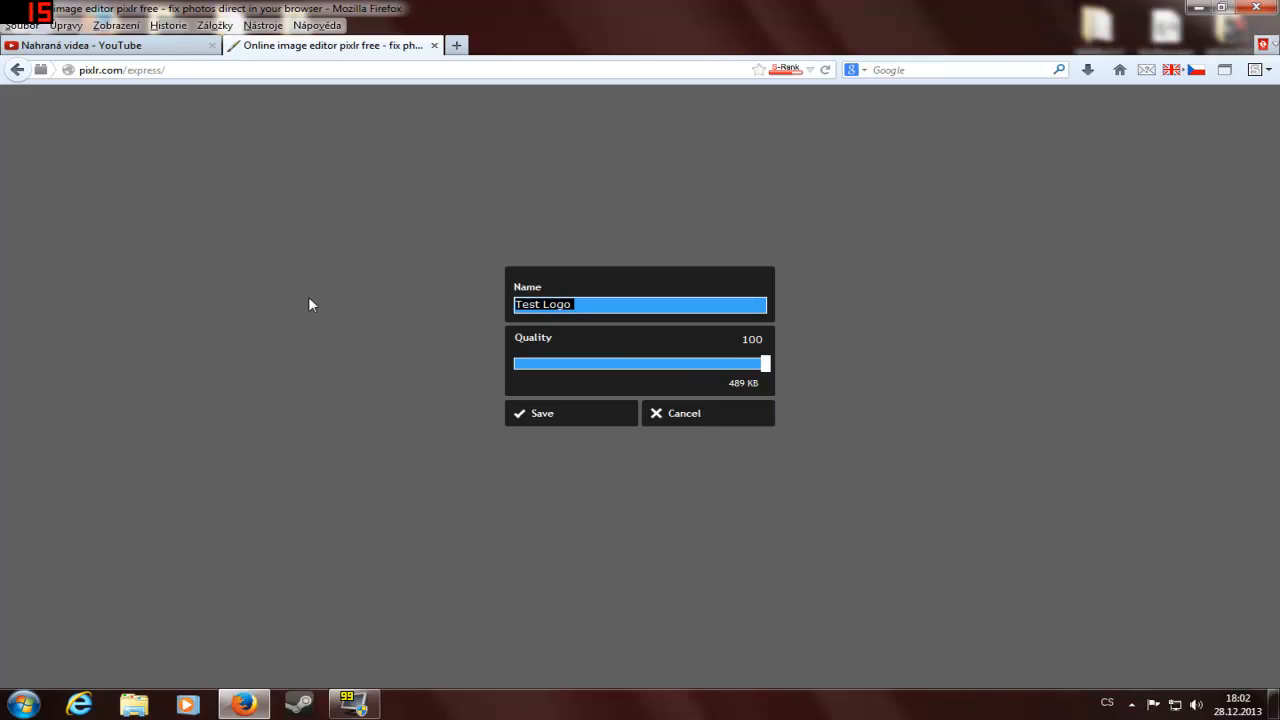
pyautogui.write('Nové logo')
pyautogui.click(602, 415)
pyautogui.click(461, 313)
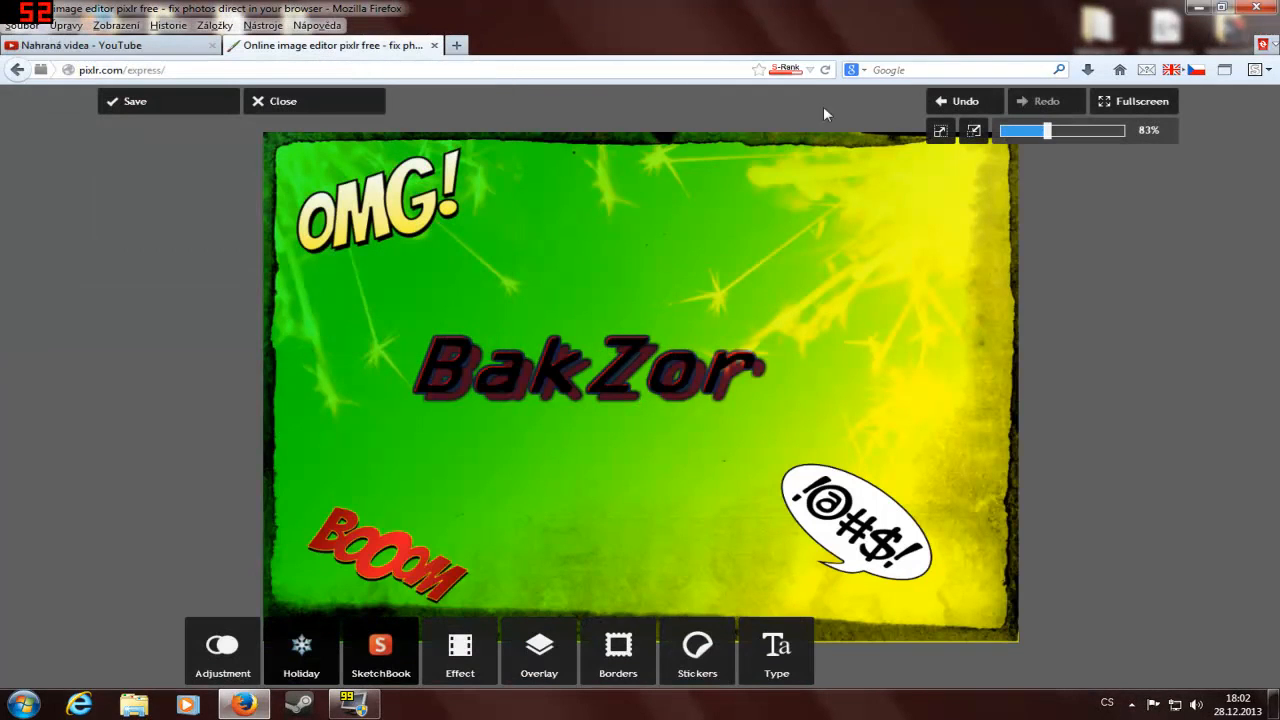
# Step: Close the image and the Pixlr Express page, and minimize the browser to show the desktop
pyautogui.click(307, 103)
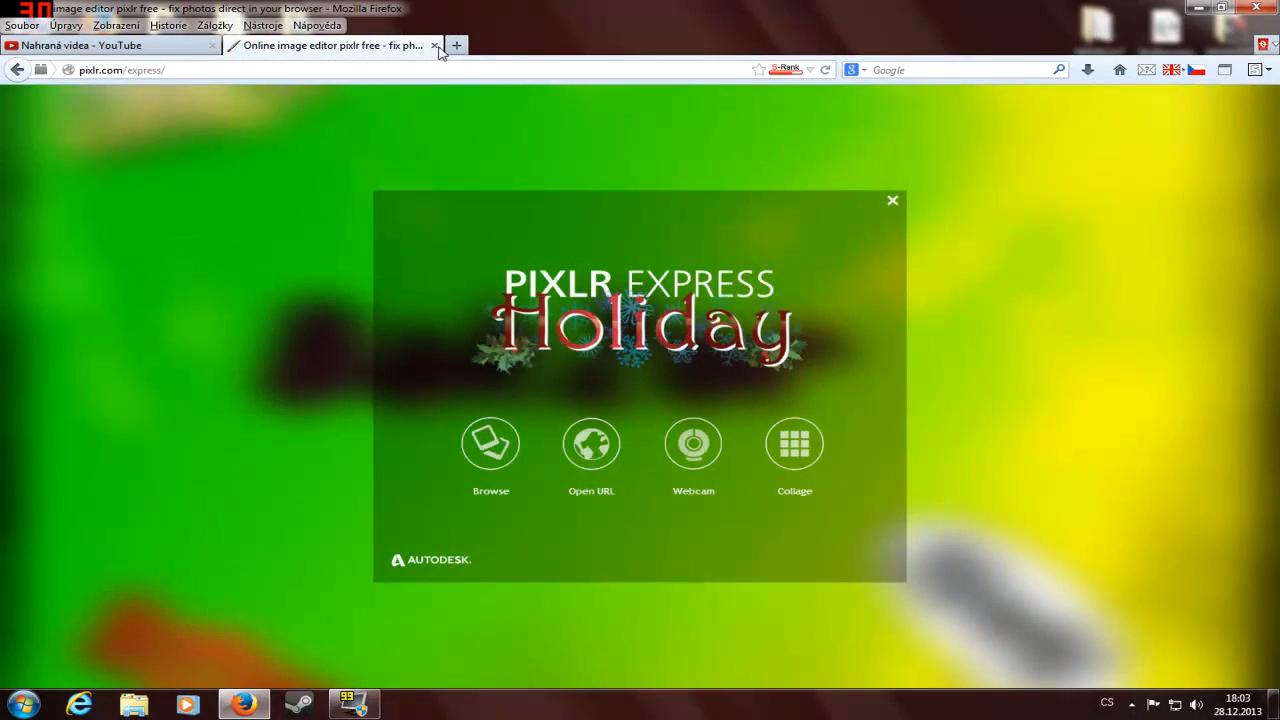
pyautogui.click(435, 46)
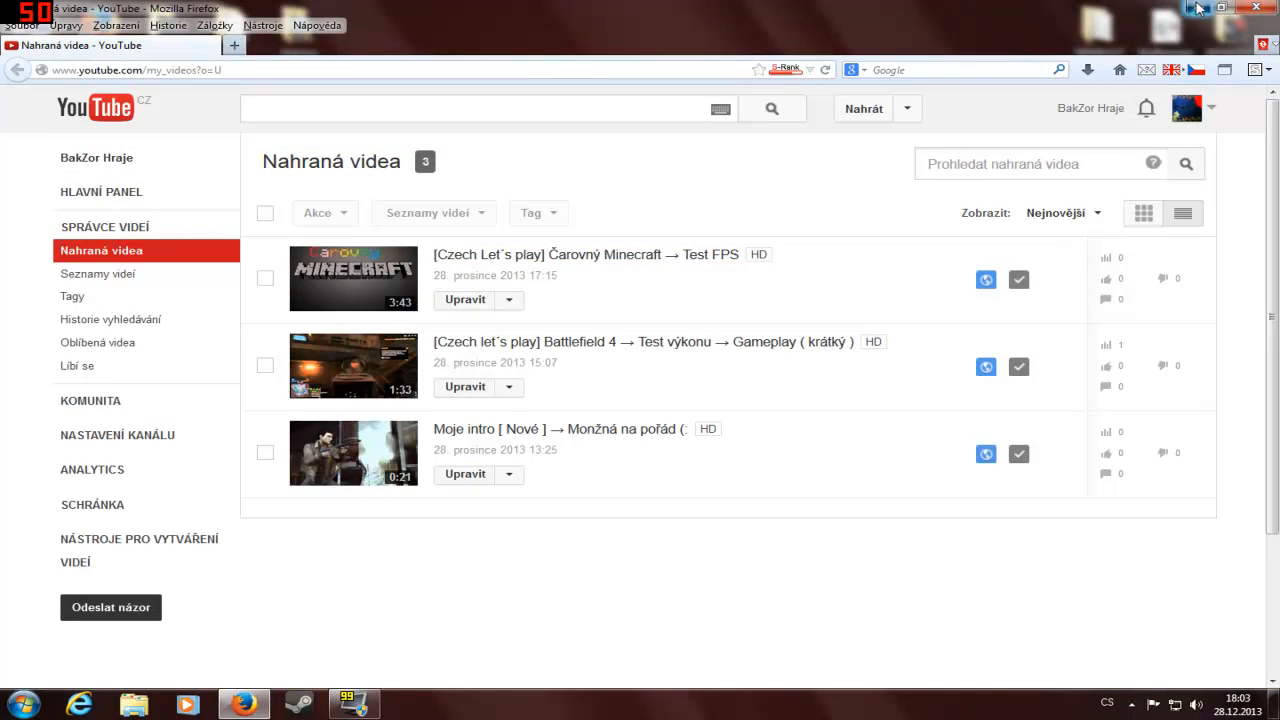
pyautogui.click(1199, 8)
# Step: Compare the desktop images Test Logo and Nové logo in Windows Photo Viewer, and close the viewer
pyautogui.doubleClick(165, 373)
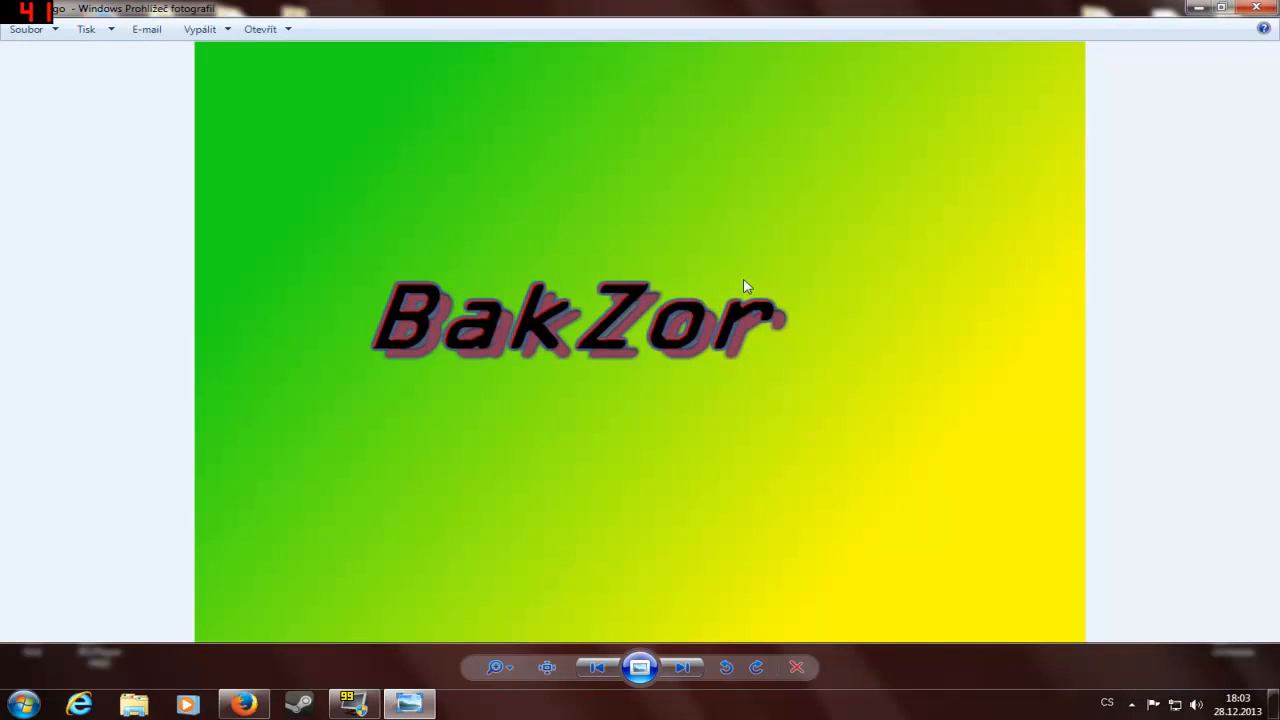
pyautogui.click(1256, 7)
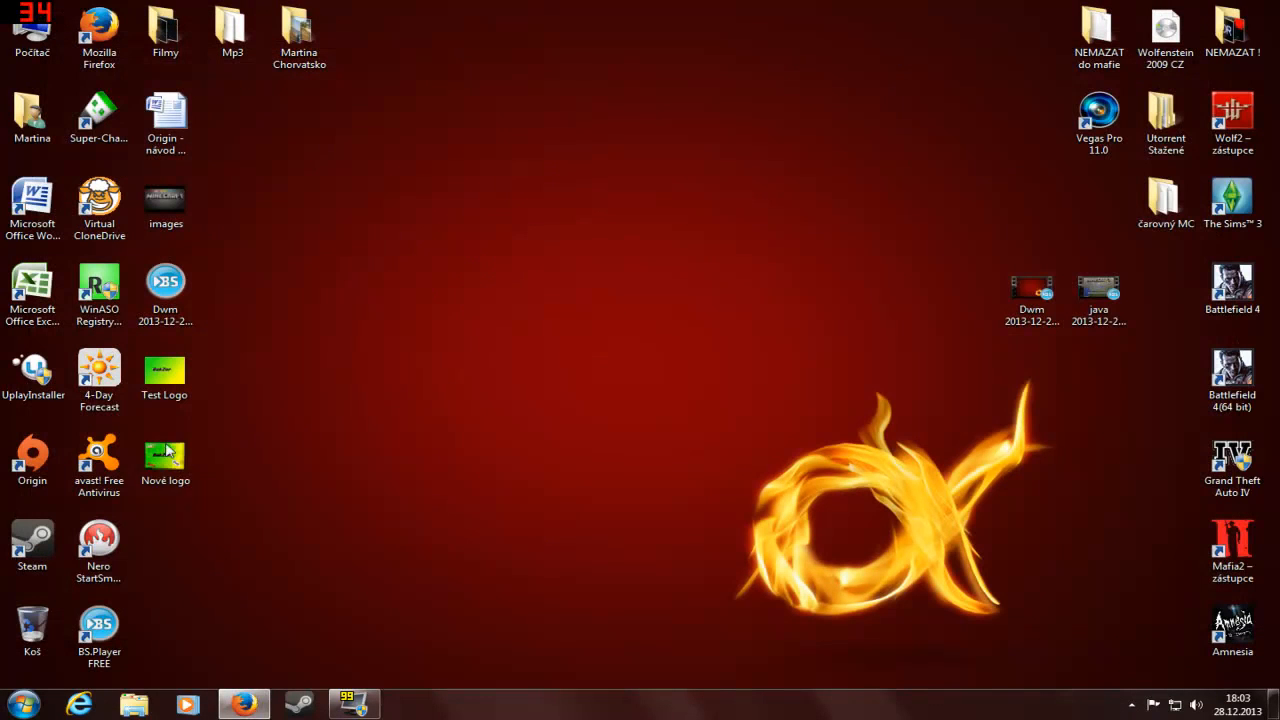
pyautogui.moveTo(250, 340); pyautogui.dragTo(165, 465)
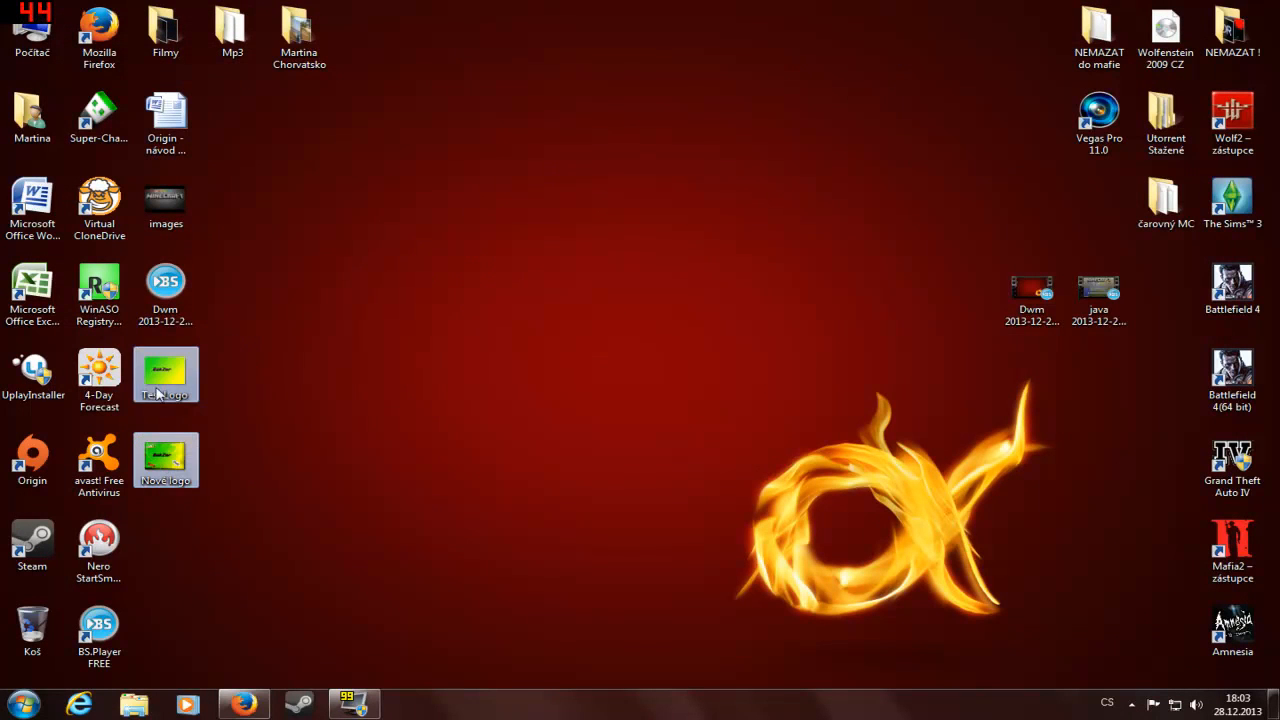
pyautogui.rightClick(152, 400)
pyautogui.click(306, 57)
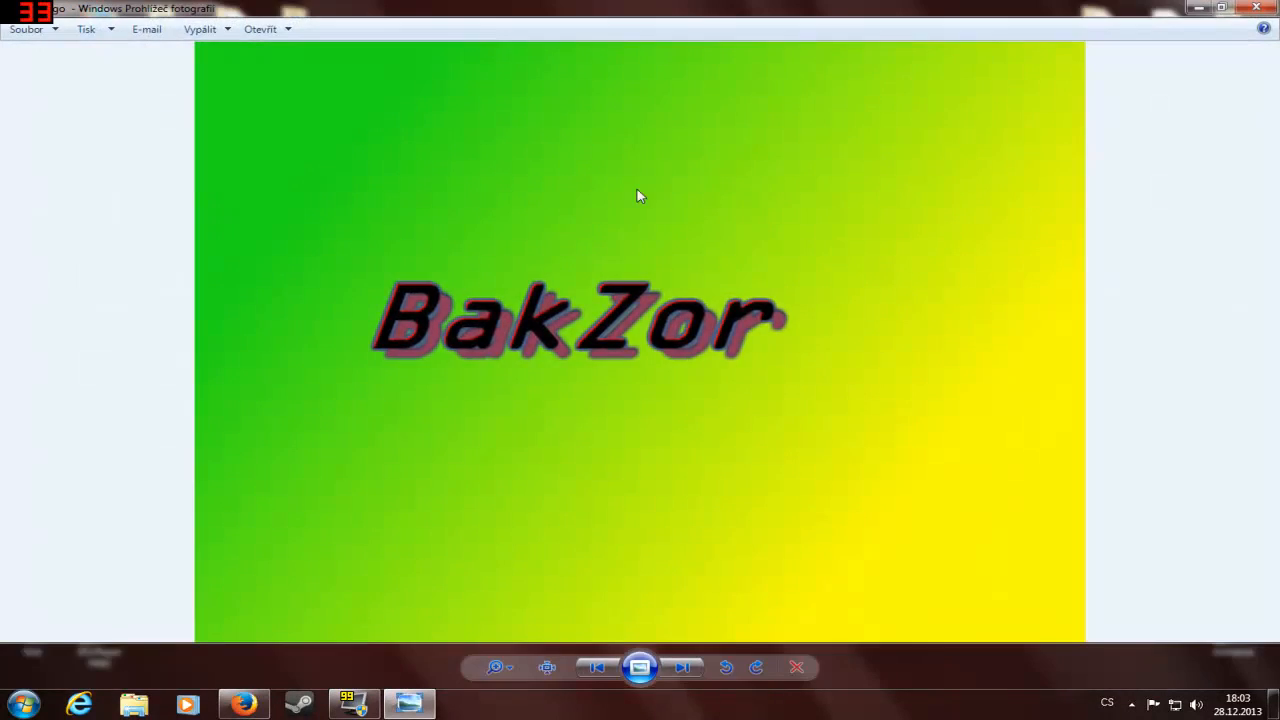
pyautogui.click(684, 669)
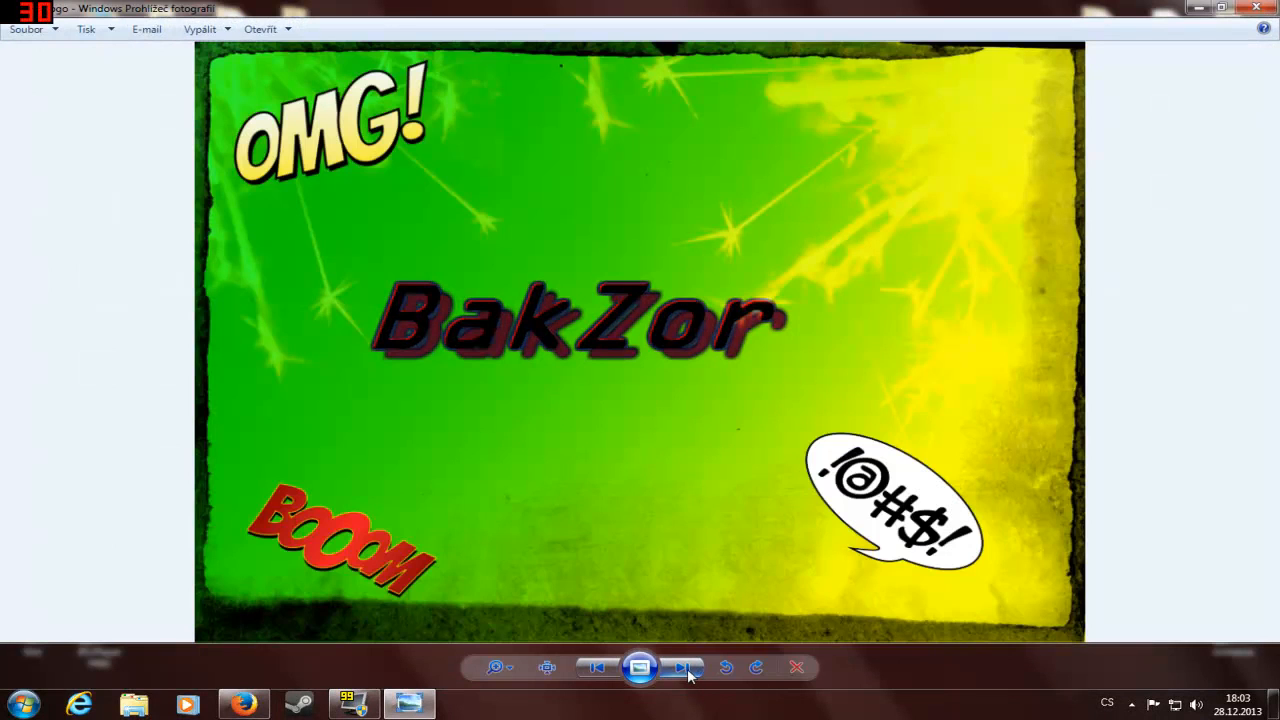
pyautogui.click(597, 669)
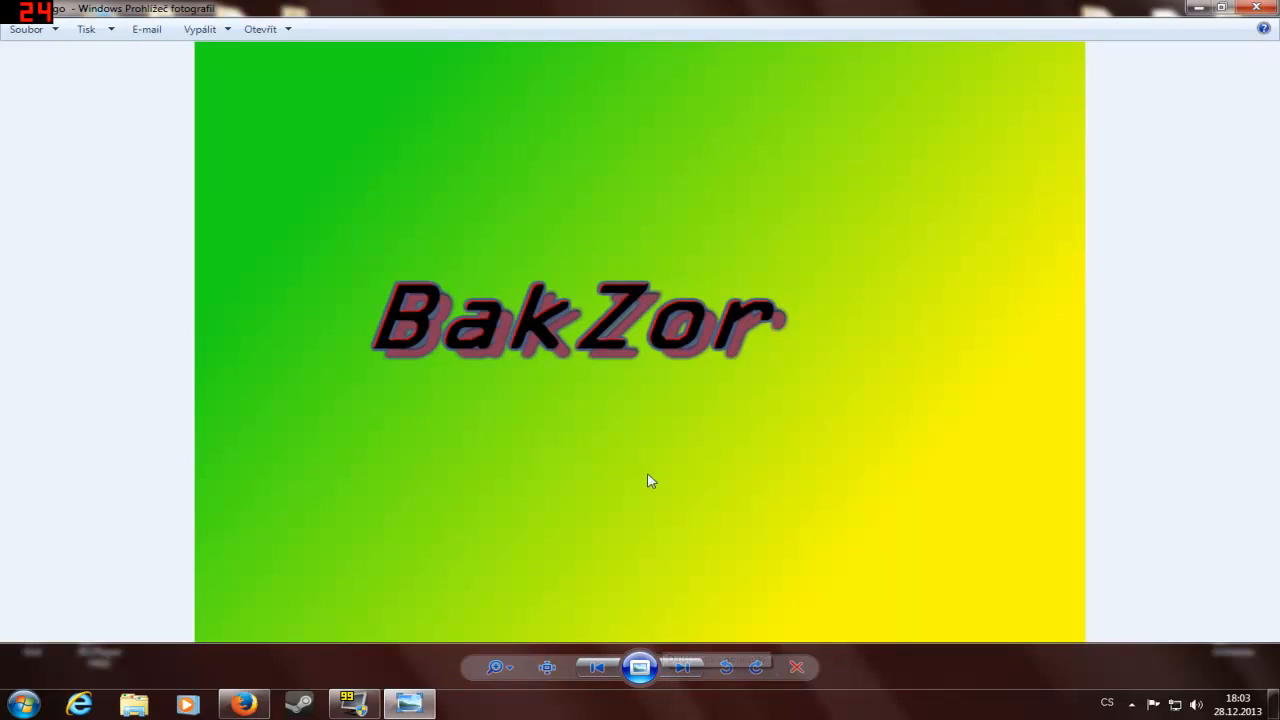
pyautogui.click(682, 667)
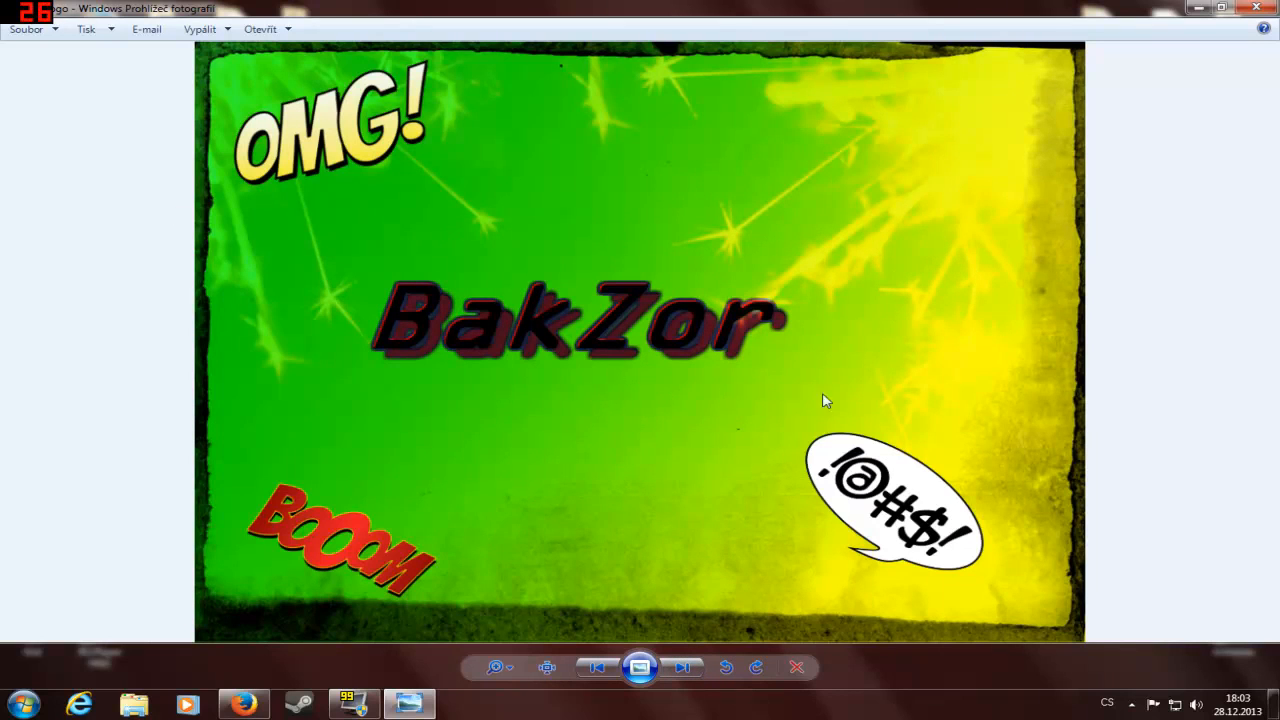
pyautogui.hotkey('alt', 'F4')
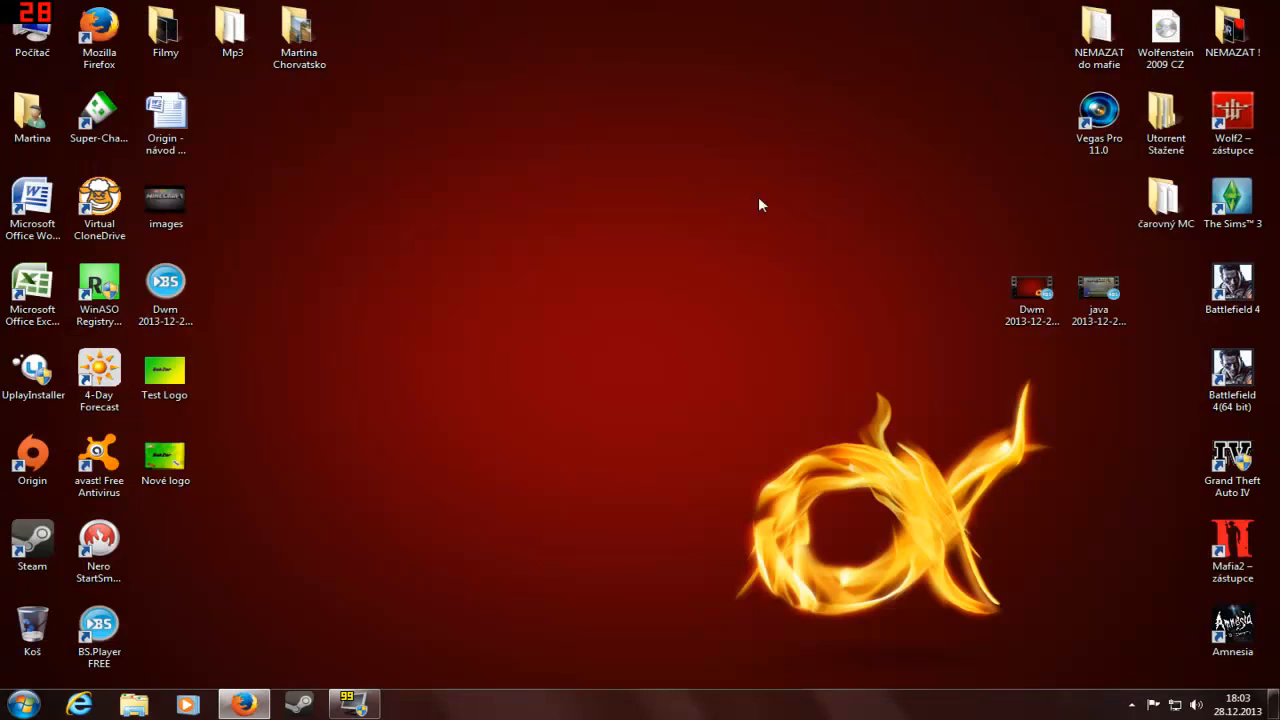